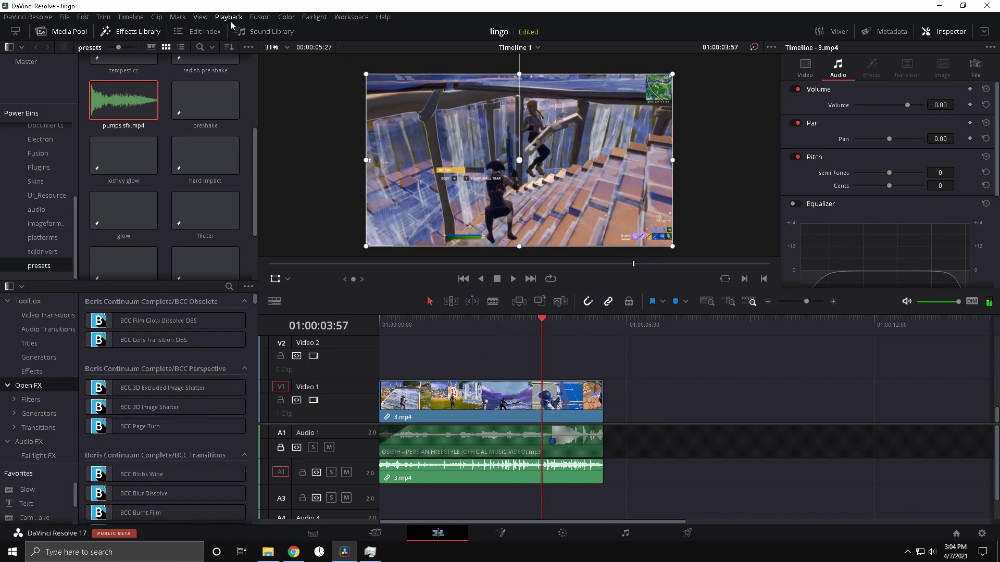
Unlink the 3.mp4 video on Video 1 from its audio and display the video clip's retime controls
click(400, 77)
drag(533, 326, 515, 331)
click(535, 401)
right_click(545, 401)
click(572, 394)
right_click(575, 397)
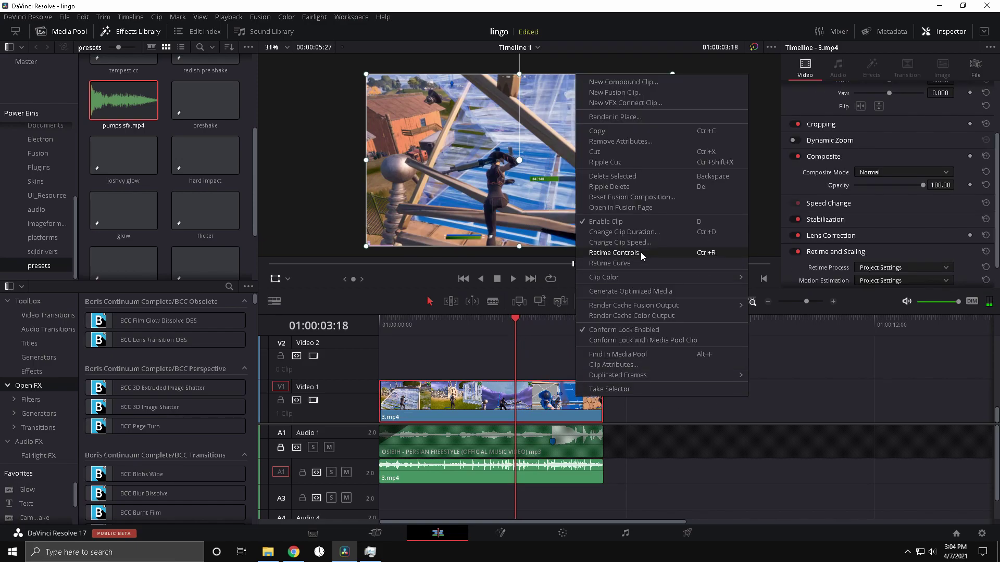
click(647, 258)
Add speed points to the video clip at 01:00:04:06 and three frames earlier
drag(807, 302, 808, 301)
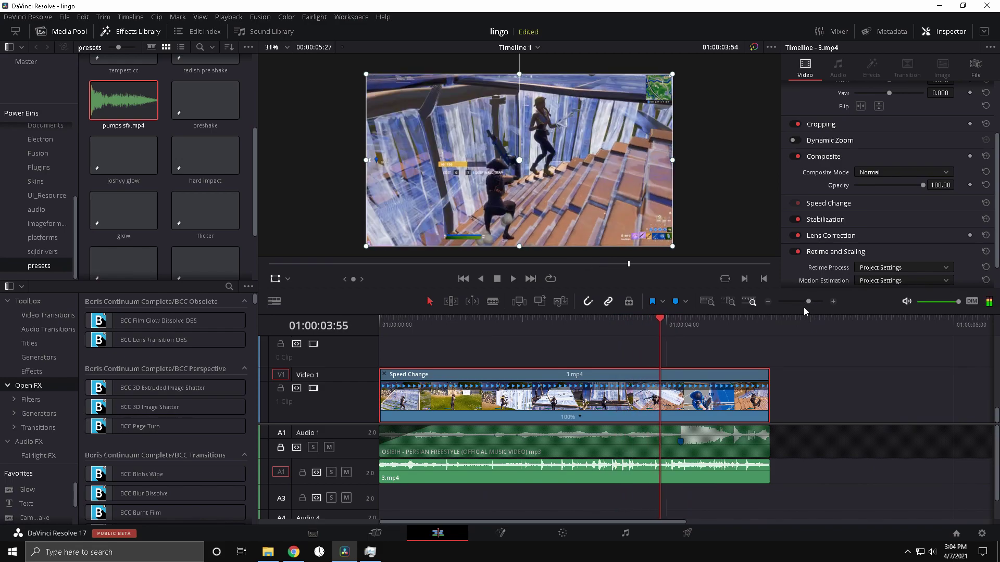
key(space)
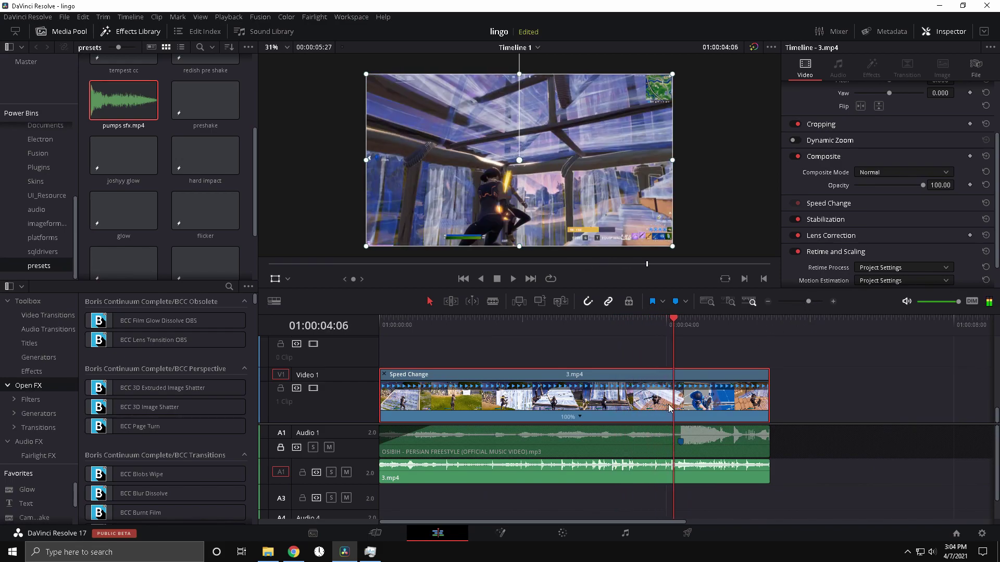
click(580, 417)
click(591, 427)
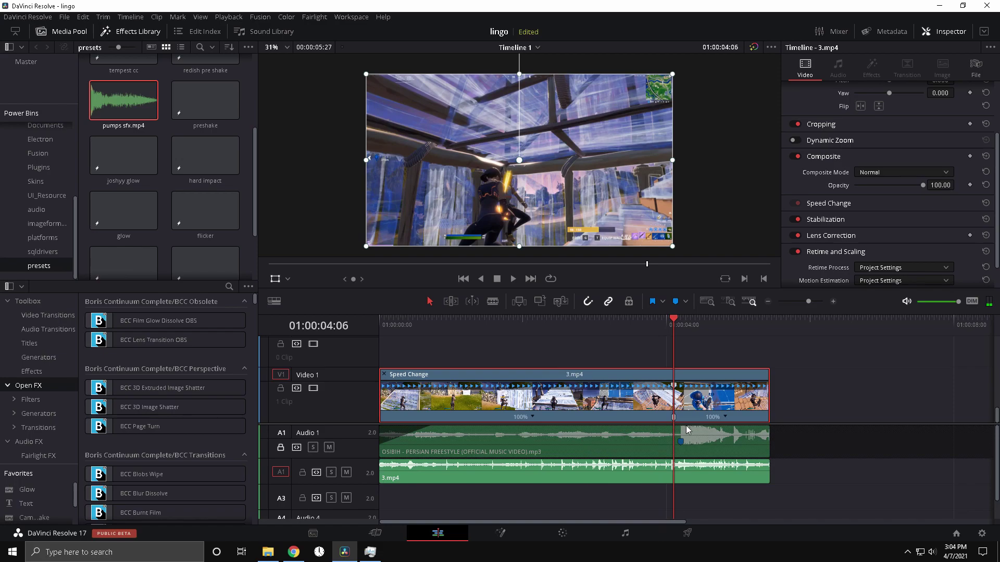
key(Left)
key(Left)
key(Left)
click(725, 417)
click(734, 432)
Add a third speed point to the video clip at 01:00:04:23, around the elimination
key(space)
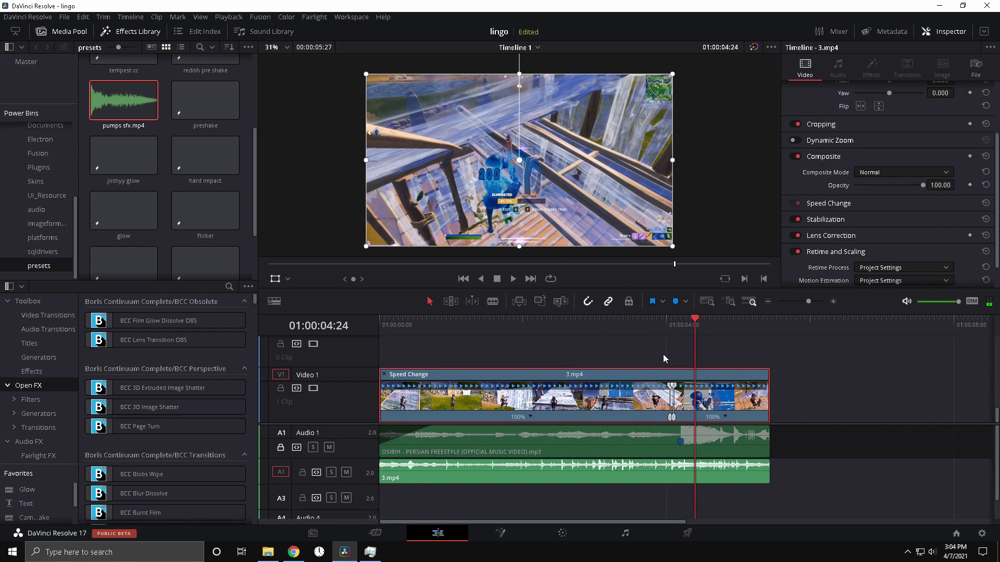
click(676, 324)
key(Left)
key(Left)
key(Left)
key(Left)
key(Left)
key(Left)
key(Left)
key(Left)
key(Left)
key(Right)
key(Right)
drag(680, 328, 685, 336)
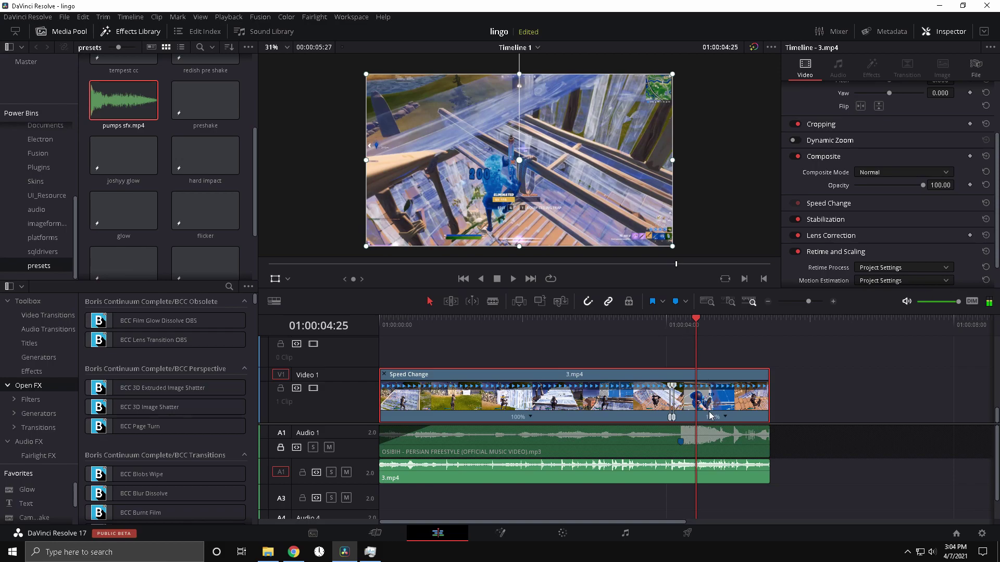
key(Left)
key(Left)
click(725, 416)
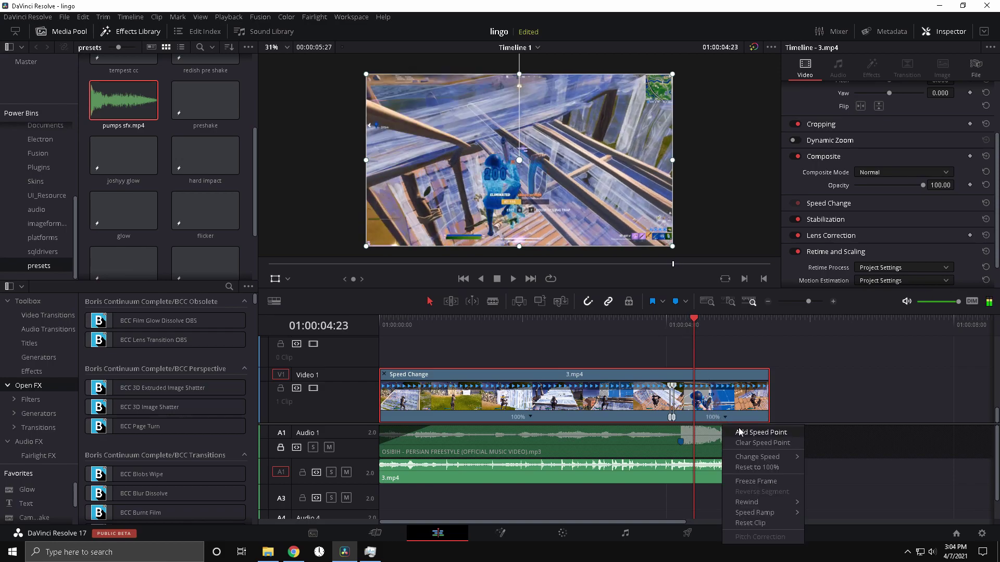
click(738, 430)
Set the speed of the segment between the second and third speed points to 200%
click(683, 417)
mouse_move(721, 457)
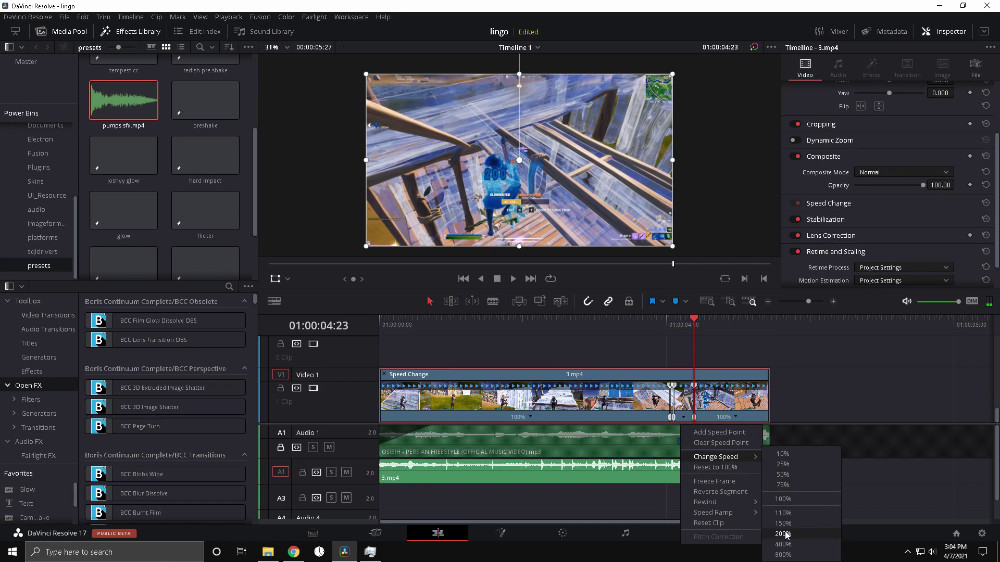
click(796, 532)
Set the speed to 50% for the final segment and for the short segment between the first two speed points
drag(811, 300, 813, 300)
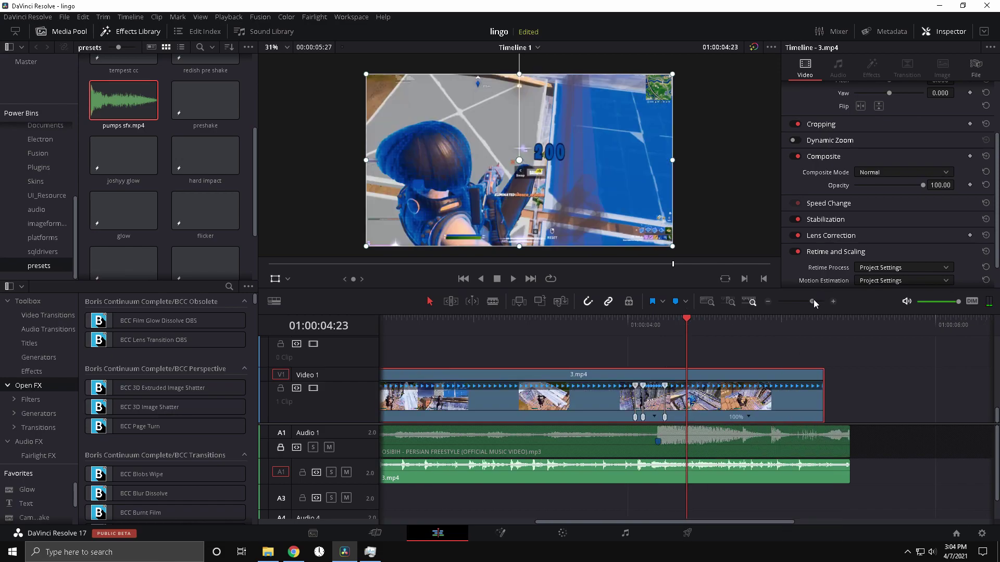
click(688, 416)
mouse_move(739, 461)
click(792, 476)
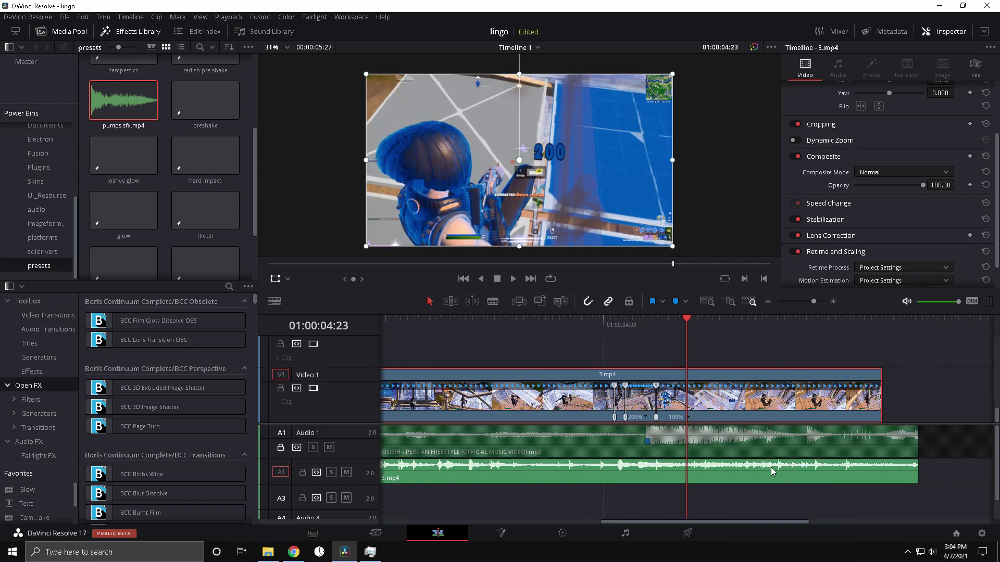
drag(814, 303, 816, 303)
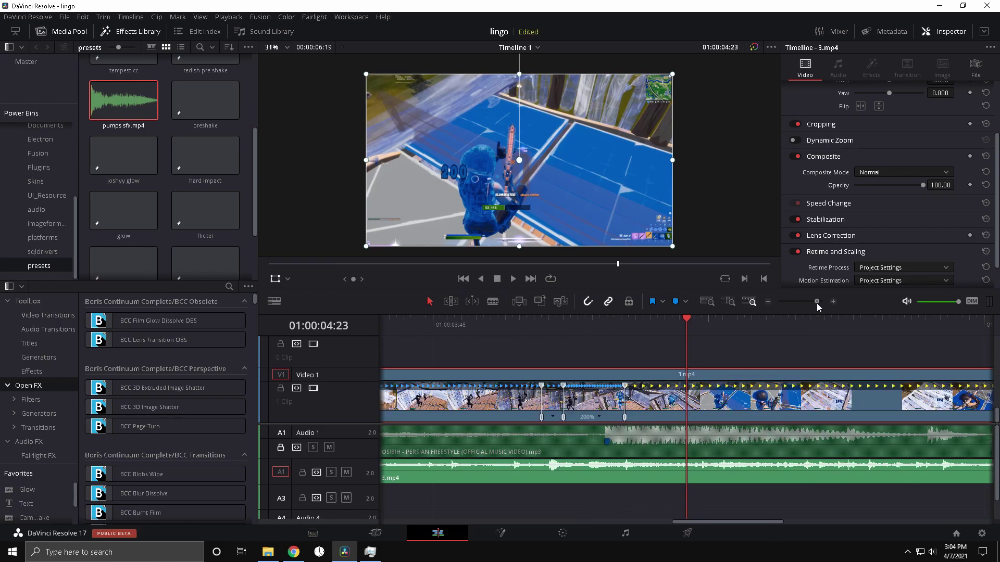
click(552, 416)
mouse_move(603, 457)
click(696, 475)
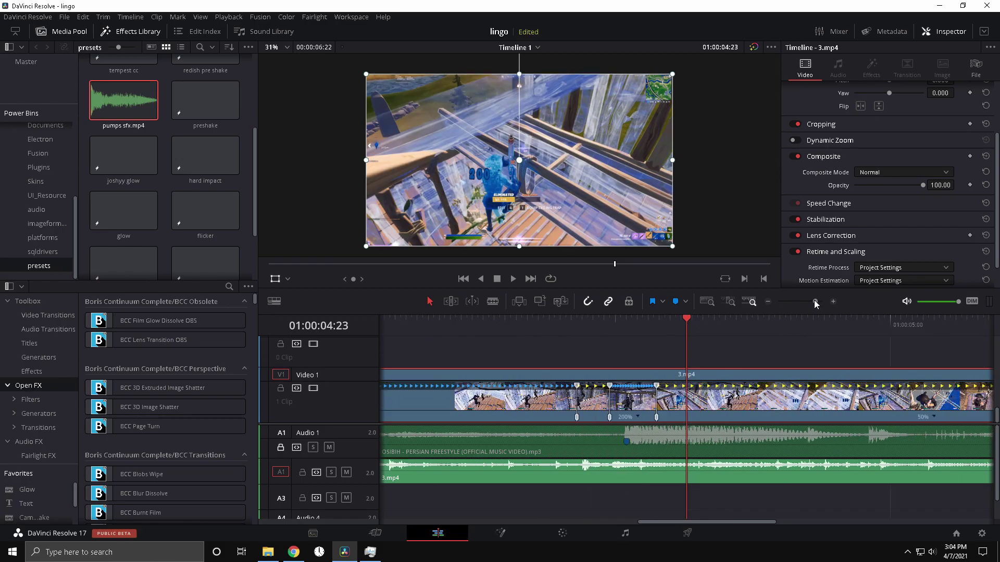
Trim the end of the slowed video clip back to the end of the audio and play back the edit
drag(815, 301, 810, 301)
drag(923, 410, 811, 411)
drag(650, 326, 650, 338)
click(579, 329)
key(space)
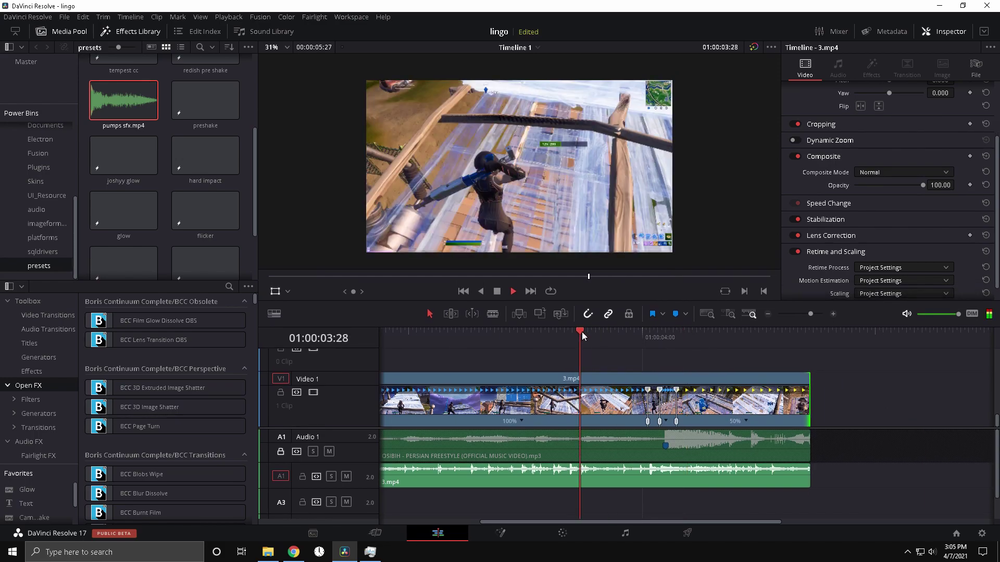
key(space)
Lower the volume of the 3.mp4 audio clip and place pumps sfx.mp4 on Audio 3 at the shot, around 01:00:04:12
click(626, 335)
drag(687, 471, 687, 475)
key(super+e)
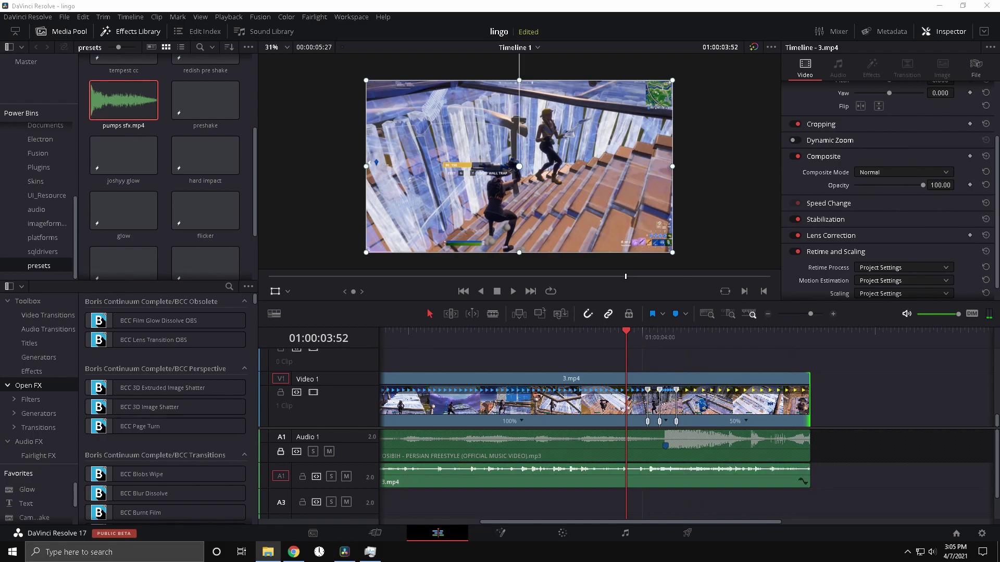
drag(57, 308, 685, 500)
click(663, 335)
key(space)
drag(699, 332, 672, 340)
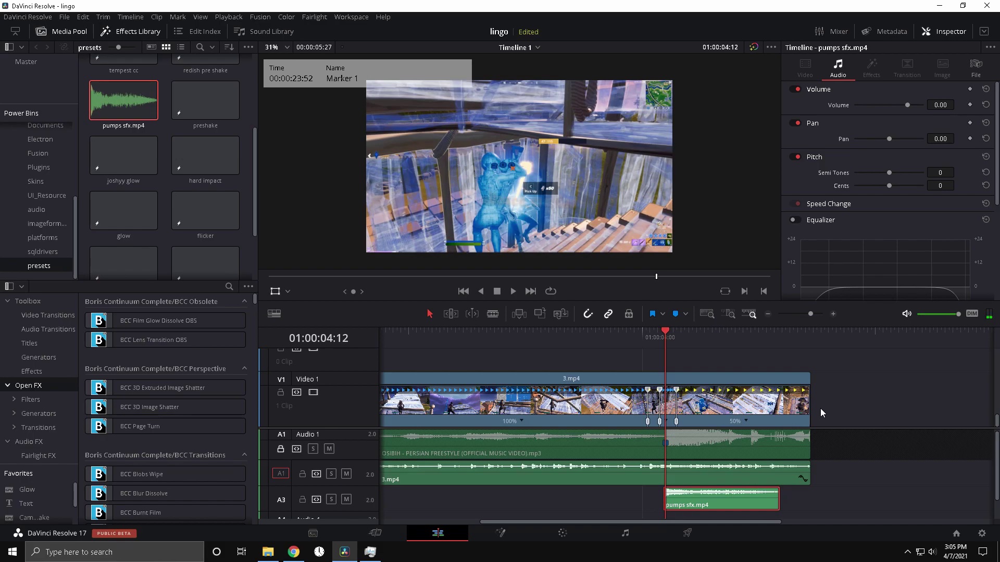
Duplicate the 3.mp4 video clip onto Video 2, directly above the original
drag(812, 314, 813, 317)
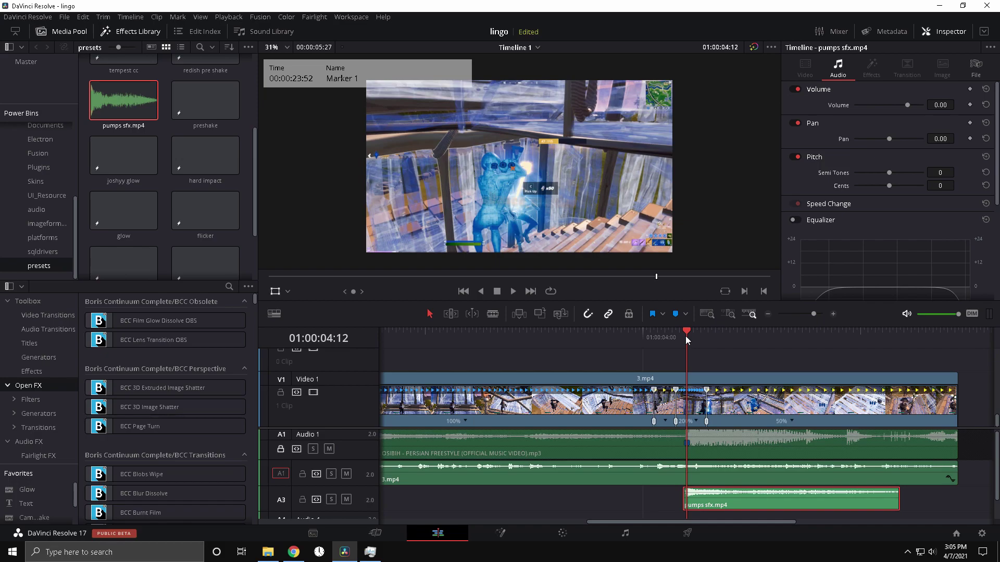
click(780, 406)
drag(780, 406, 772, 359)
scroll(801, 402, up, 1)
scroll(801, 400, down, 2)
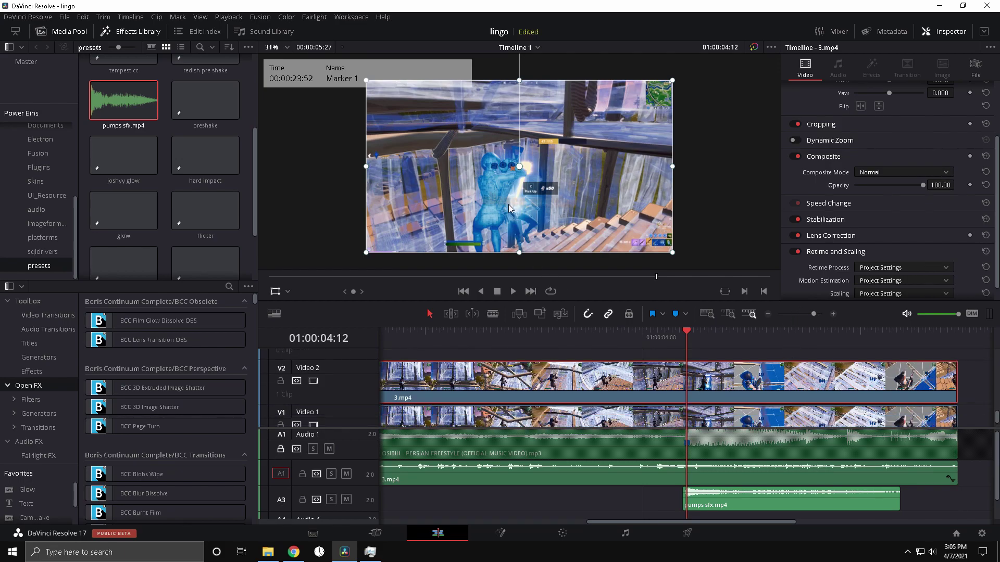
scroll(530, 174, up, 3)
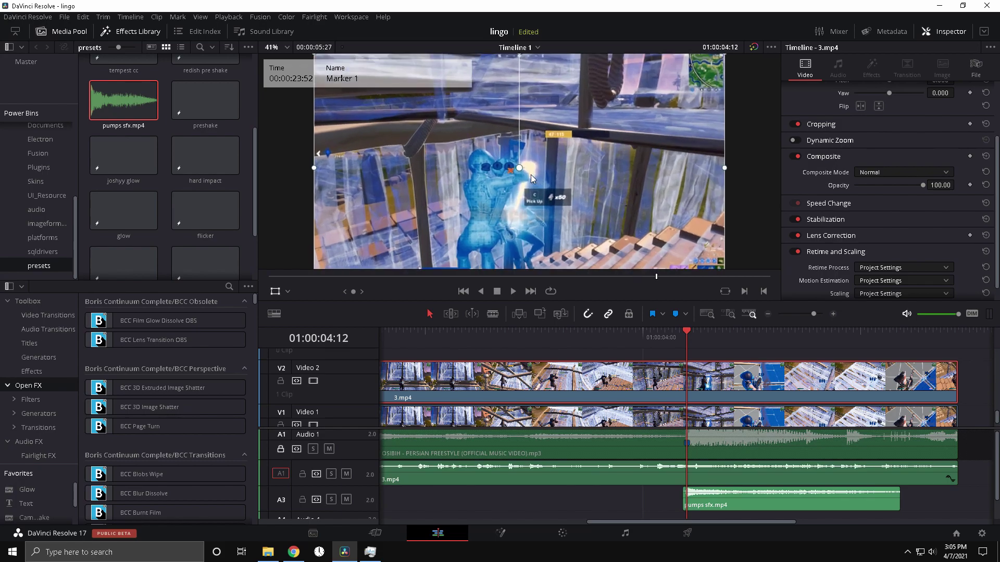
scroll(561, 171, down, 3)
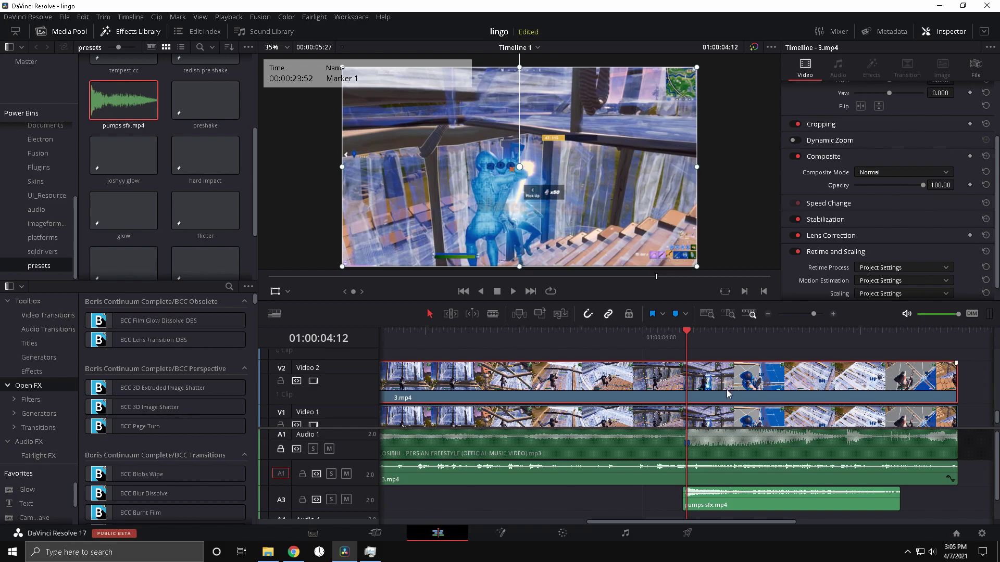
Split the Video 2 copy at 01:00:04:12 and delete the part before the cut
key(Right)
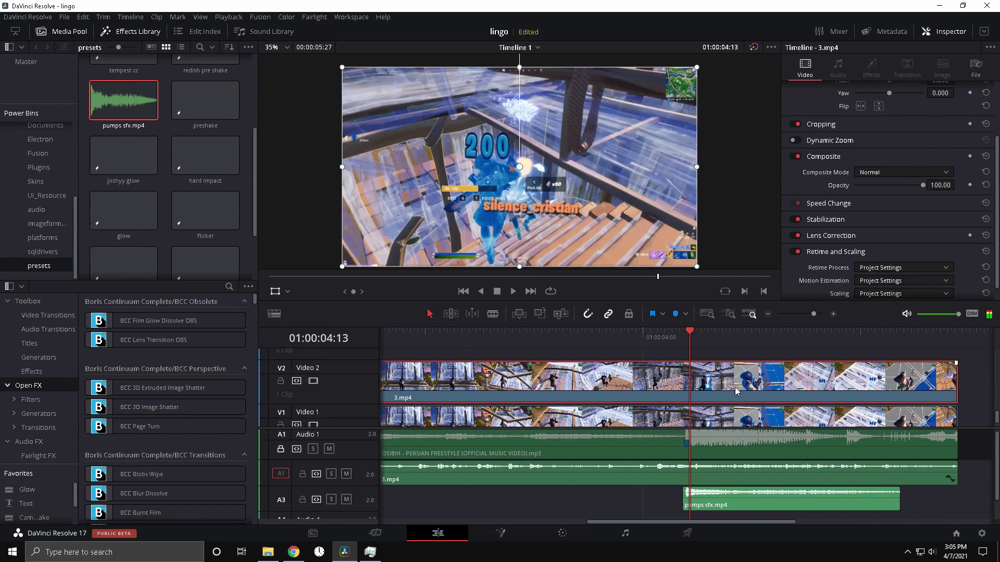
key(Left)
key(ctrl+b)
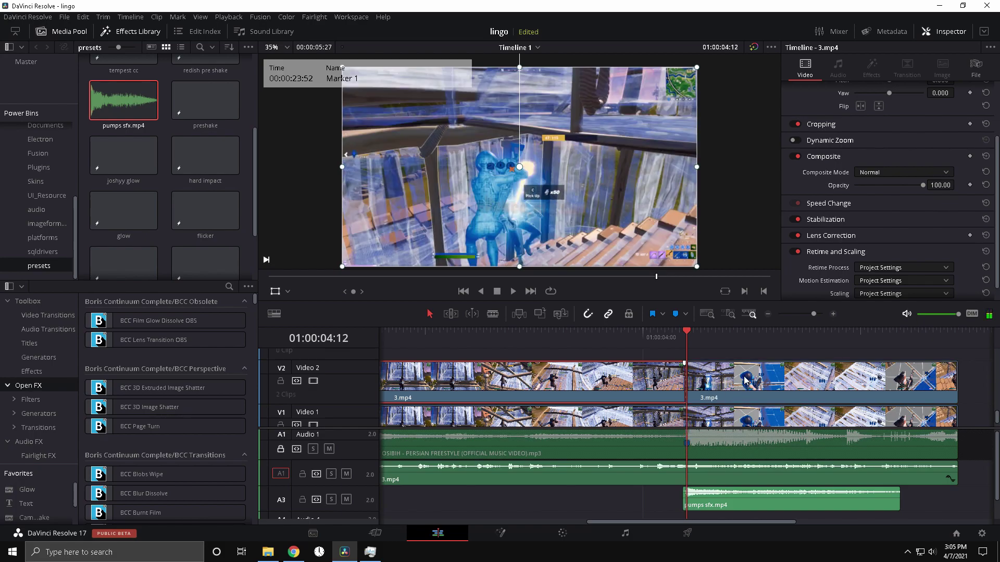
key(BackSpace)
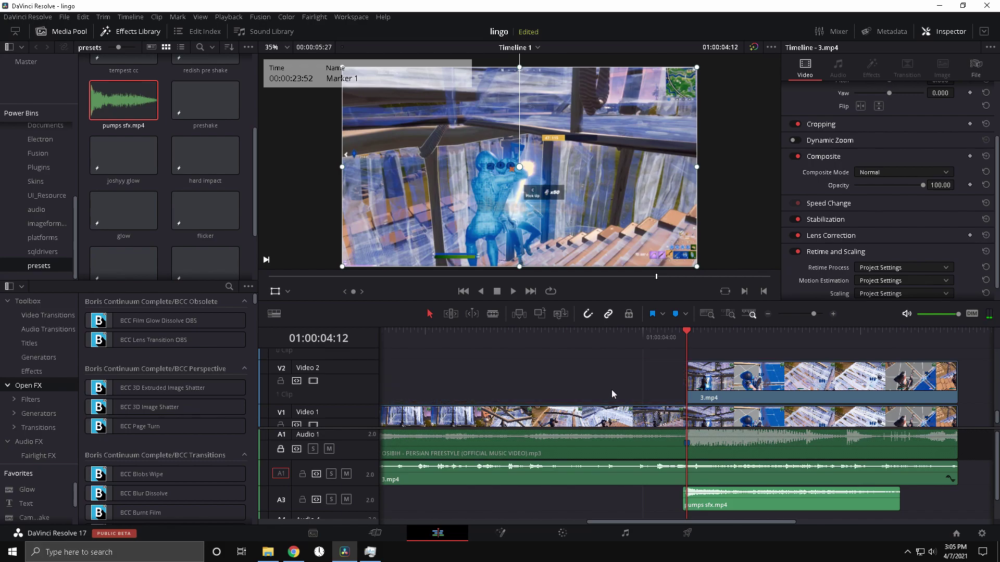
Cut the Video 2 copy into one-frame pieces at 01:00:04:13 and 01:00:04:14, and delete the remainder after them
key(Right)
click(736, 390)
key(ctrl+b)
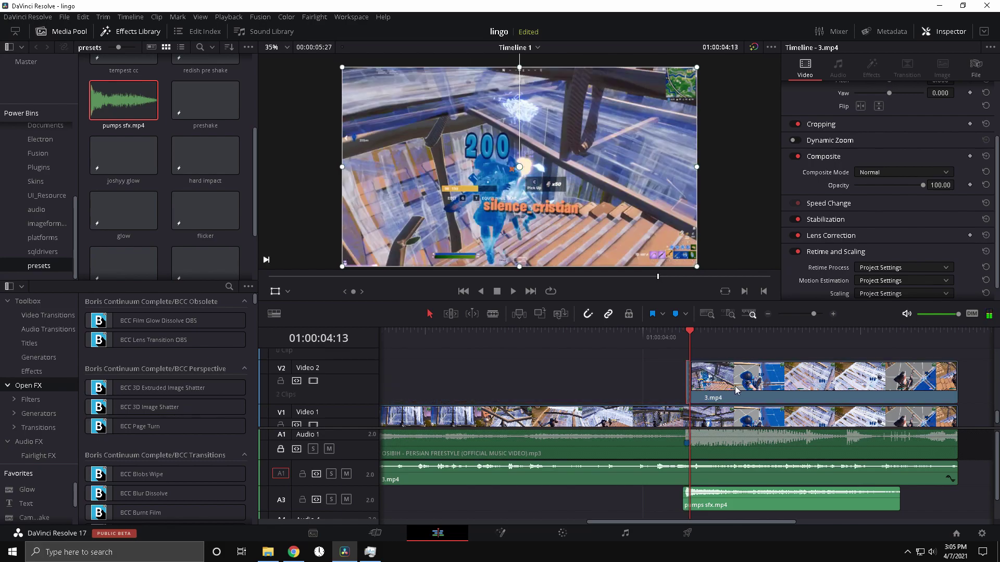
key(Left)
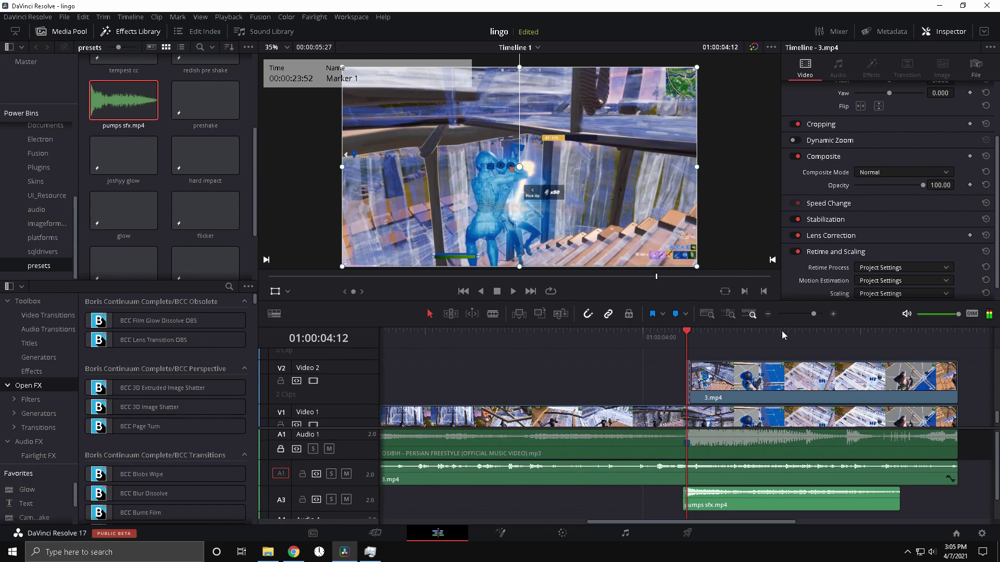
key(Right)
key(Right)
key(Right)
key(Left)
click(741, 385)
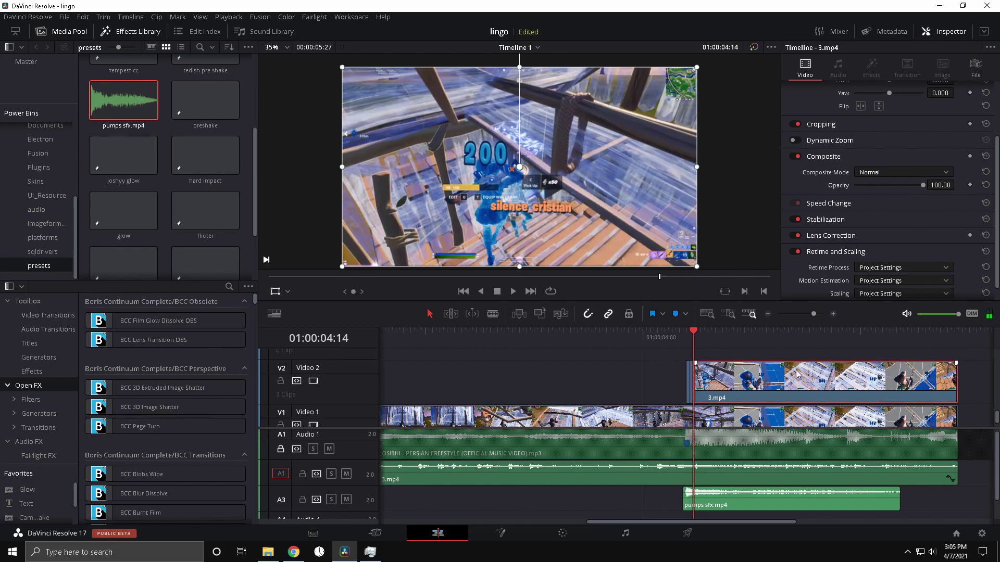
key(Delete)
Select the one-frame Video 2 clip at 01:00:04:12, turn off the viewer's transform overlay, and switch to the Color page
click(817, 314)
drag(662, 332, 673, 335)
click(674, 383)
click(277, 294)
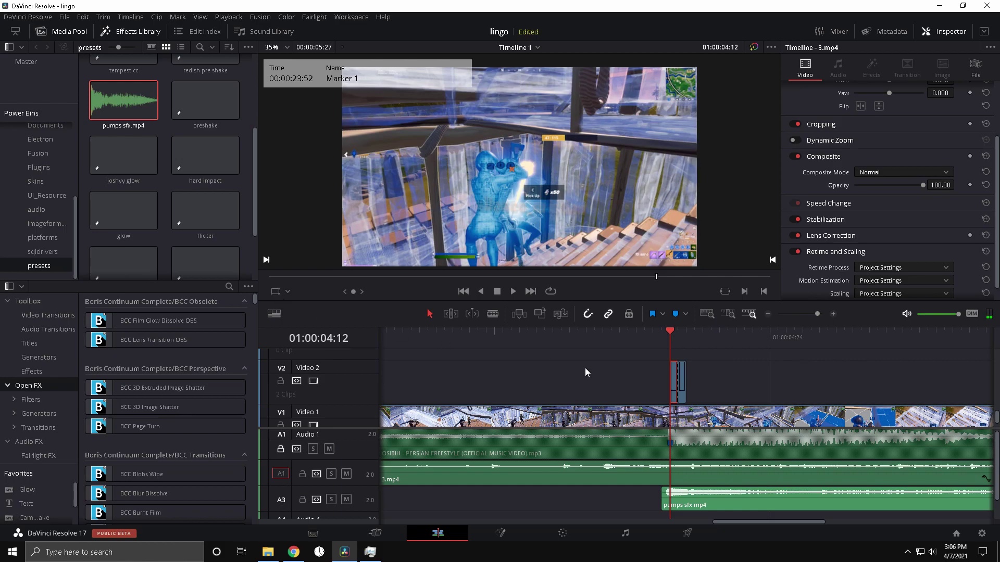
click(588, 530)
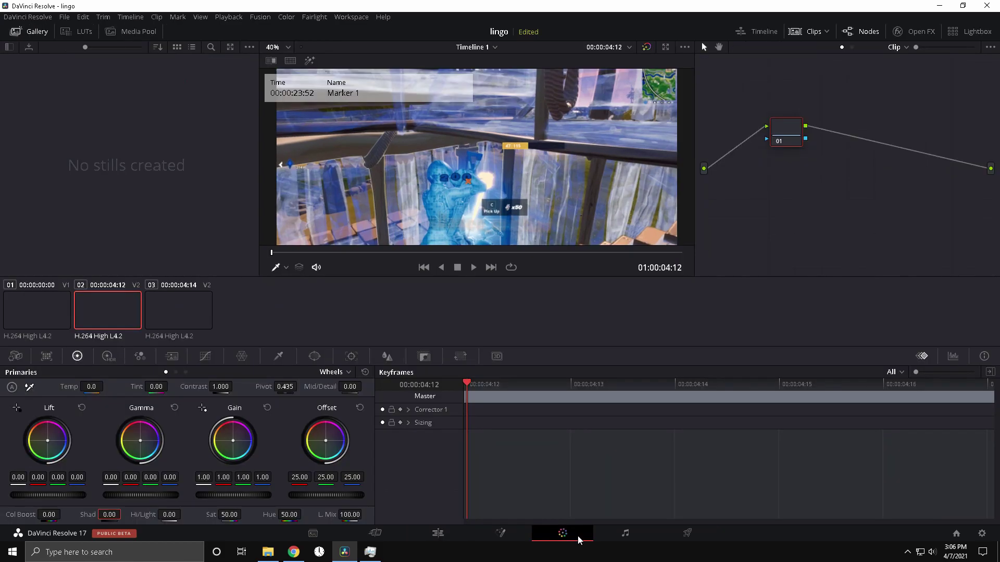
Add a circular window with zero softness and fit it around the last zero of the damage number, size about 3.77 and aspect about 52.91
click(315, 356)
click(23, 439)
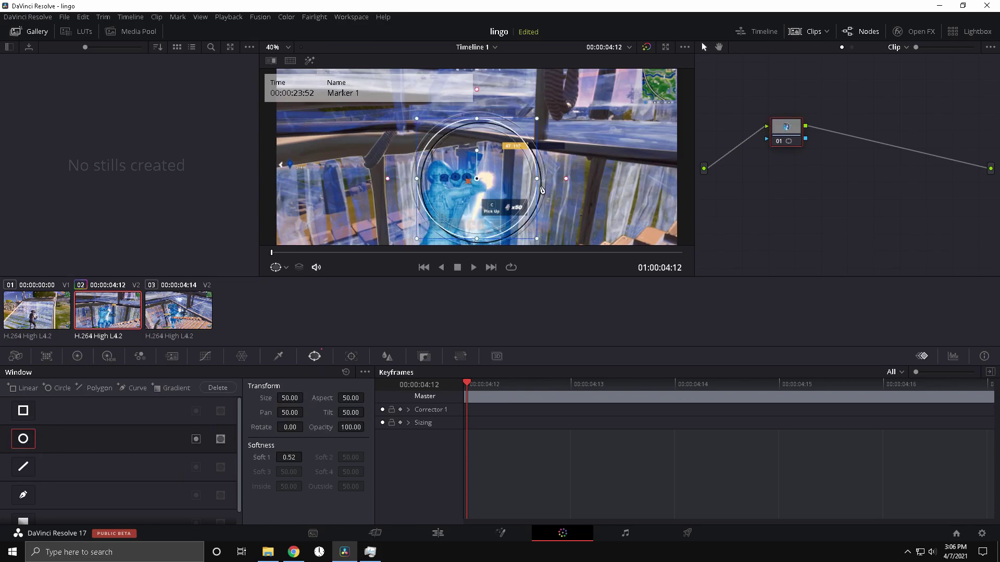
drag(560, 189, 499, 185)
scroll(516, 189, up, 2)
scroll(517, 191, up, 2)
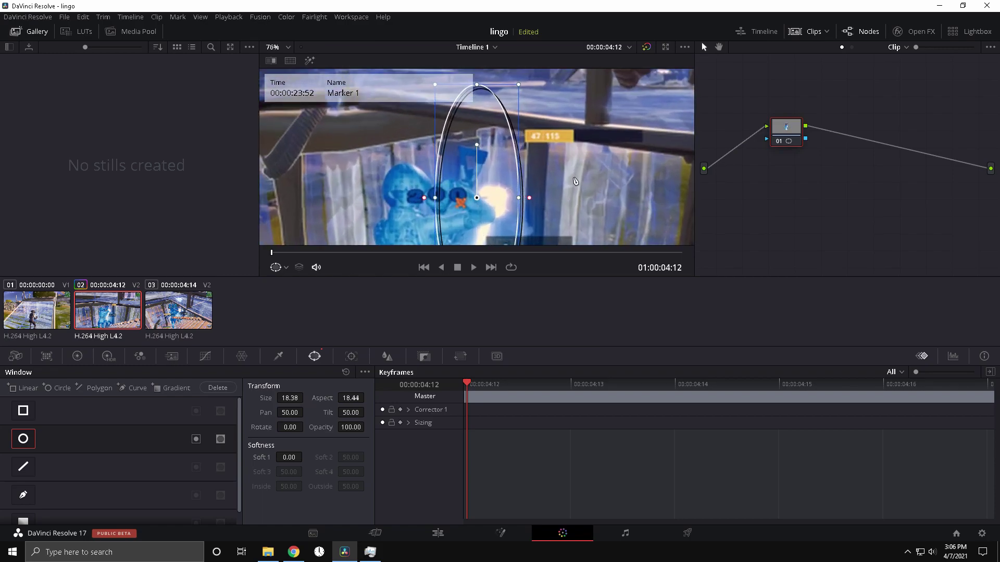
drag(489, 102, 483, 211)
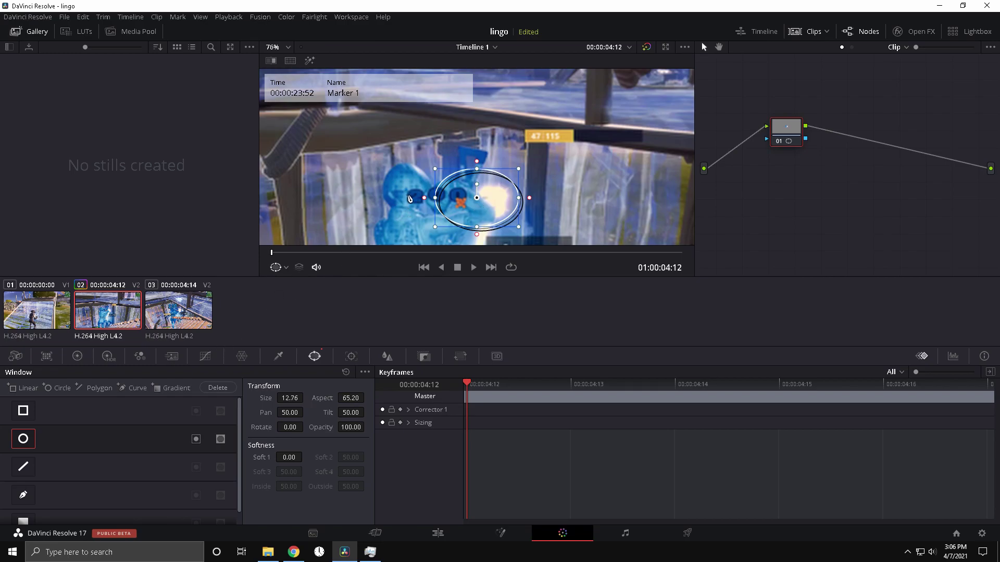
scroll(409, 198, up, 2)
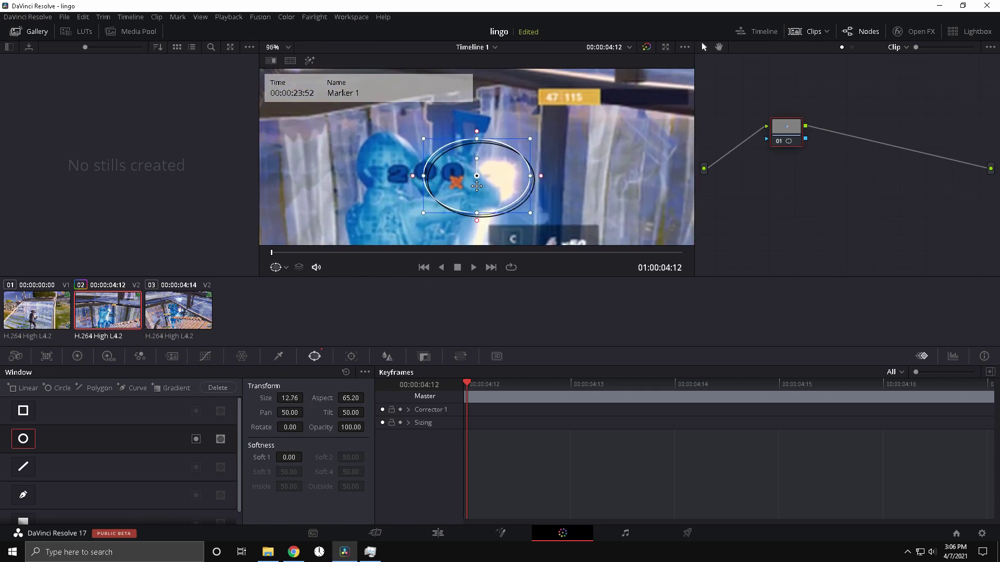
scroll(476, 186, up, 2)
drag(550, 185, 460, 199)
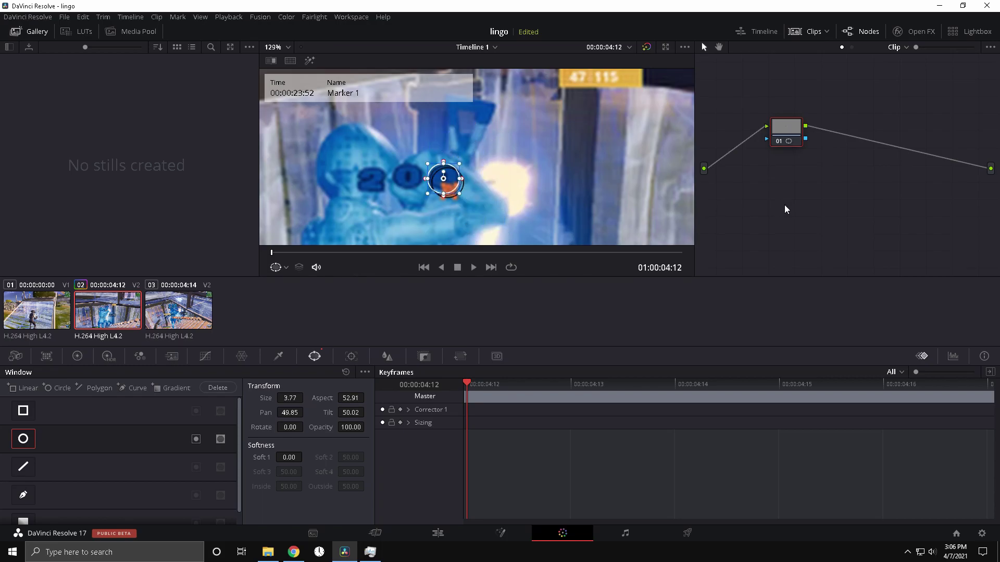
Add an alpha output, connect node 01's alpha to it, and return to the clip on the Edit page
right_click(797, 172)
click(840, 213)
drag(805, 139, 991, 190)
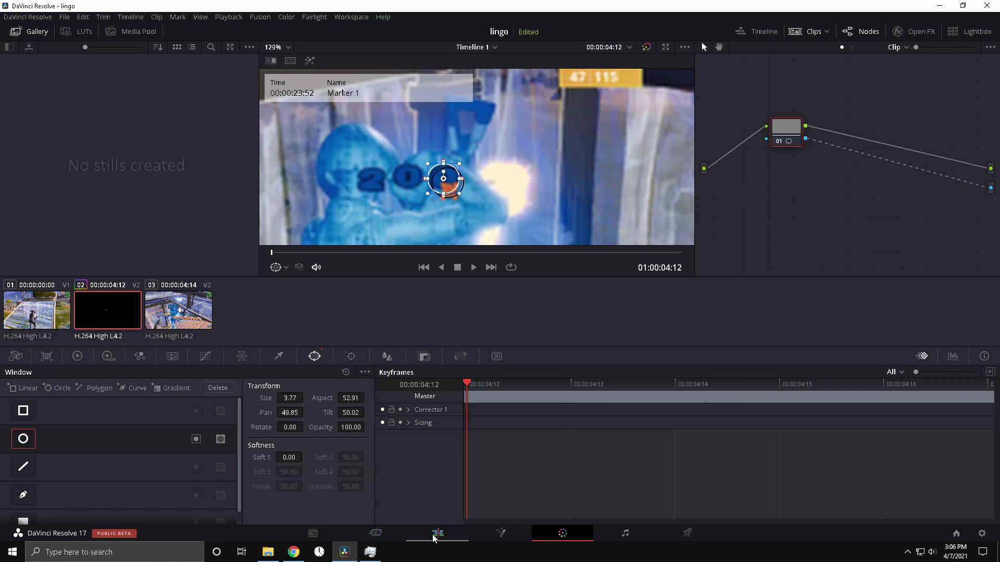
click(433, 535)
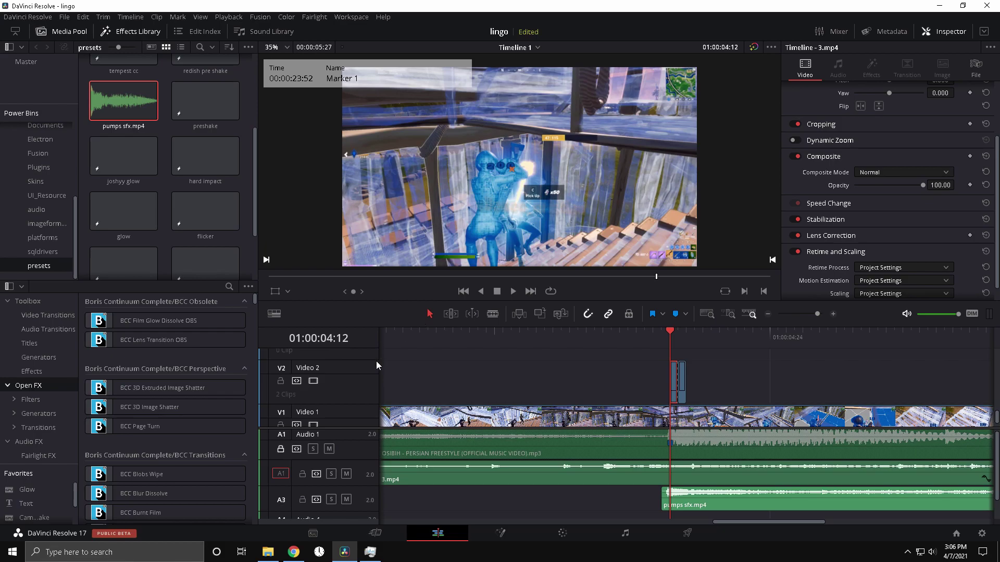
click(820, 314)
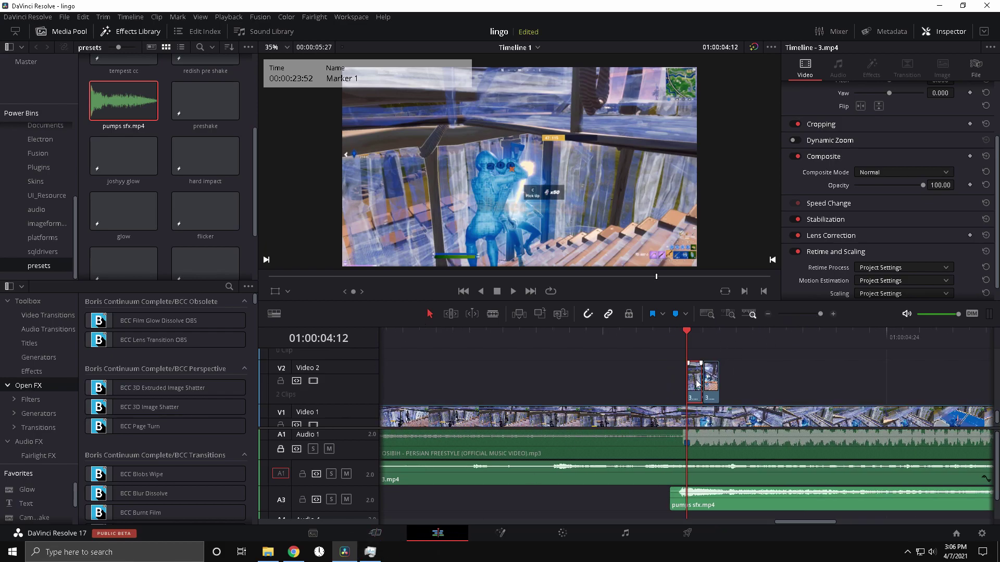
Turn on the viewer's transform overlay and shift the masked zero to sit as an extra digit after 200 at 01:00:04:12
click(288, 293)
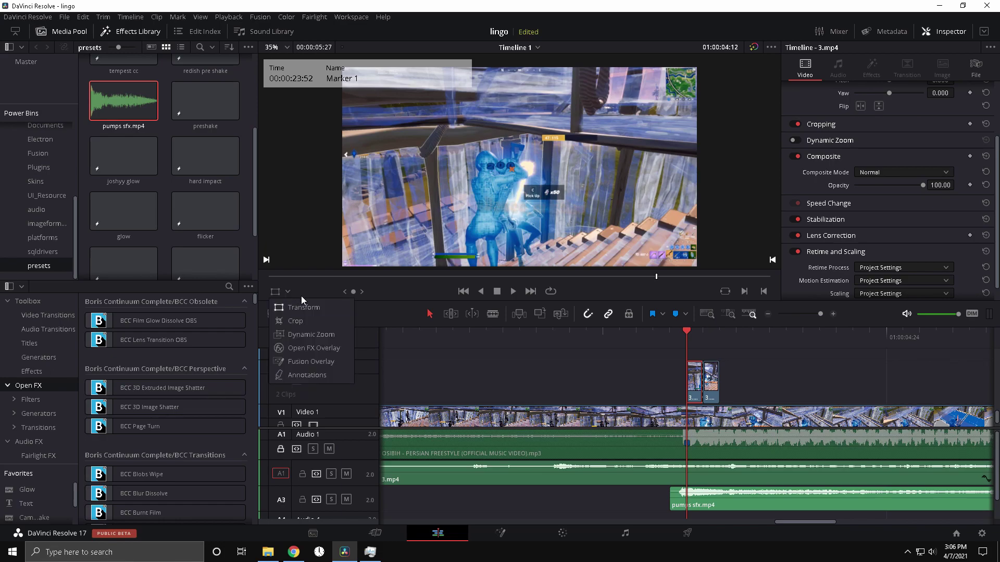
click(305, 307)
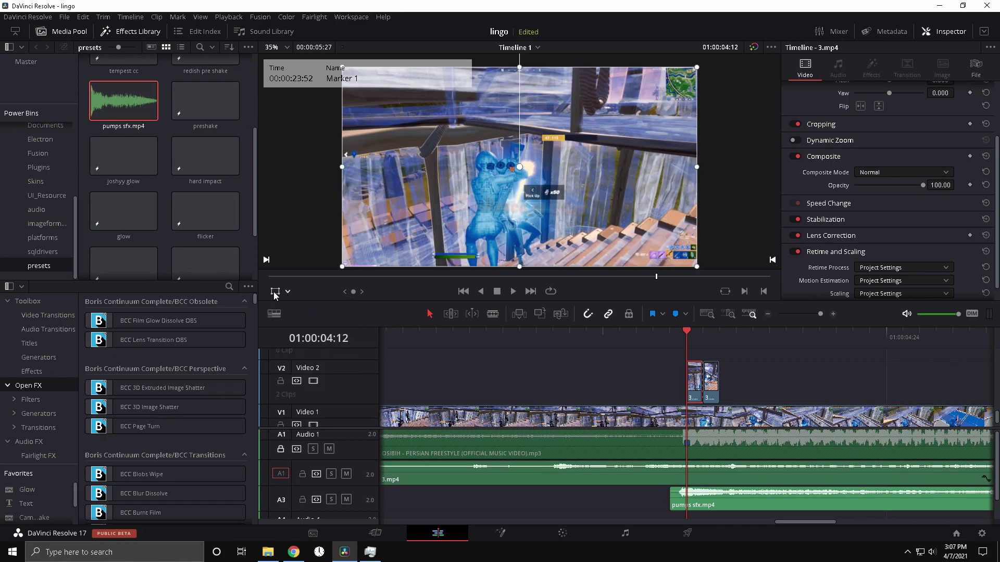
drag(536, 170, 546, 170)
scroll(546, 175, up, 6)
scroll(557, 182, up, 1)
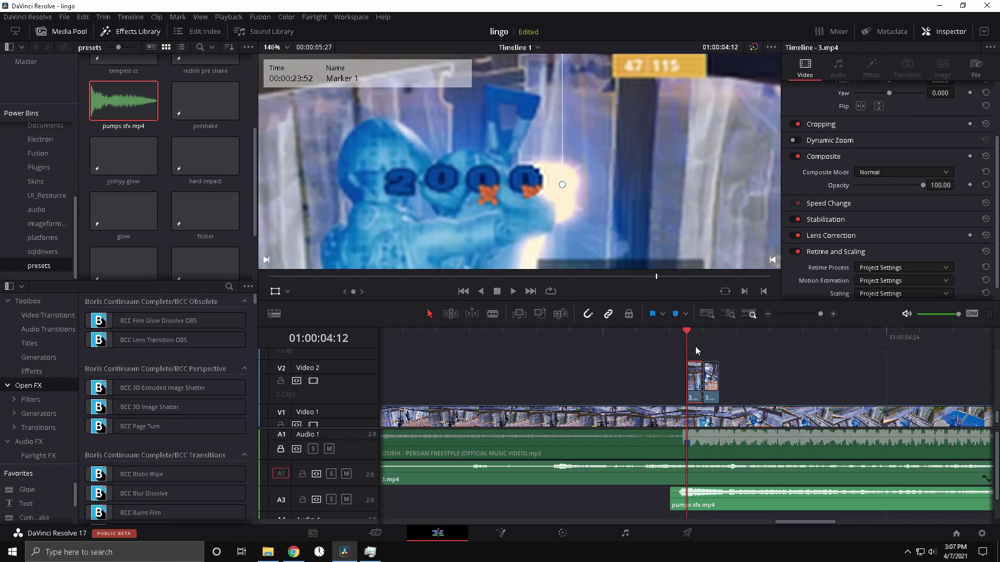
Select the one-frame Video 2 clip at 01:00:04:13 and switch to the Color page
click(708, 332)
click(710, 378)
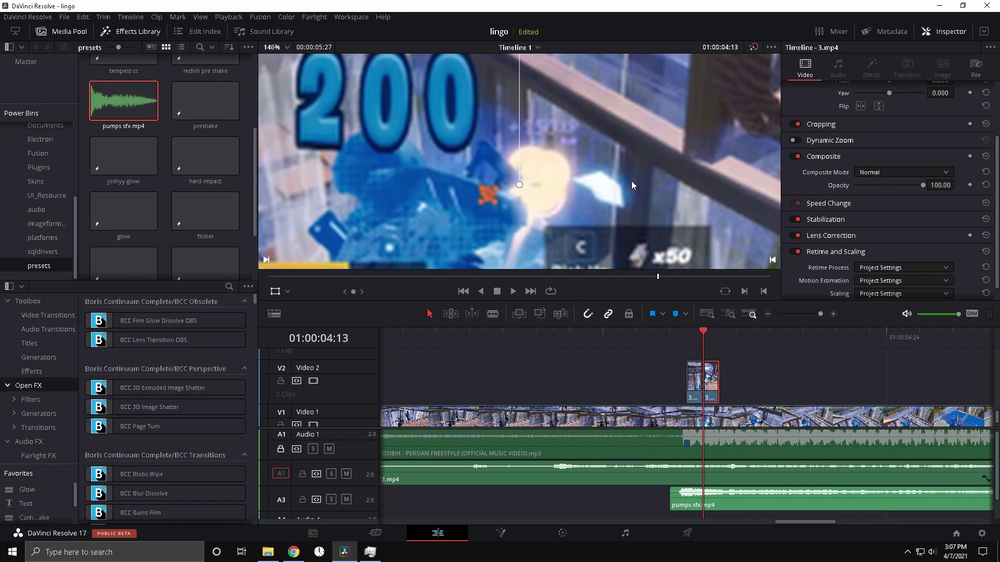
scroll(625, 172, down, 4)
scroll(621, 167, down, 2)
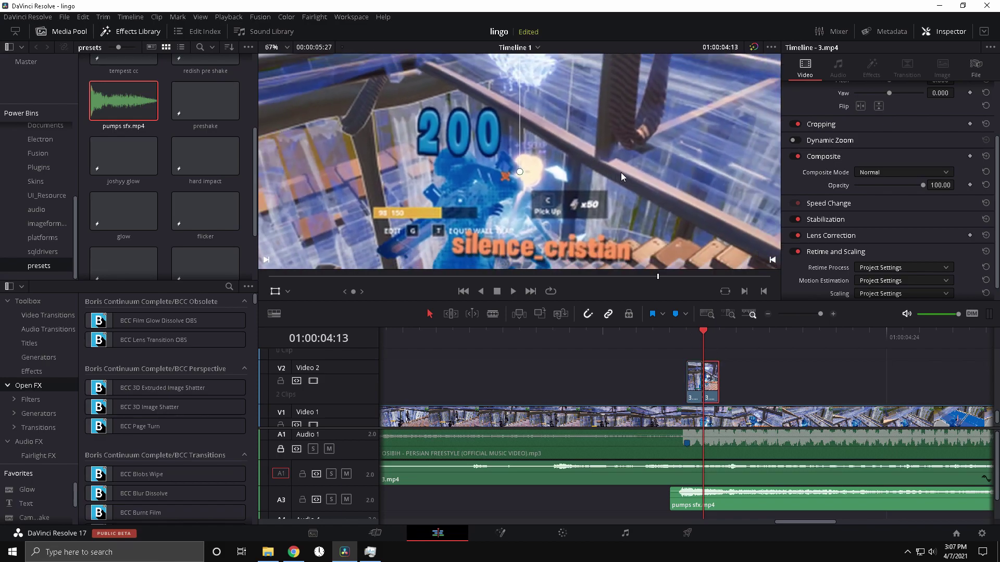
click(562, 533)
scroll(468, 136, down, 4)
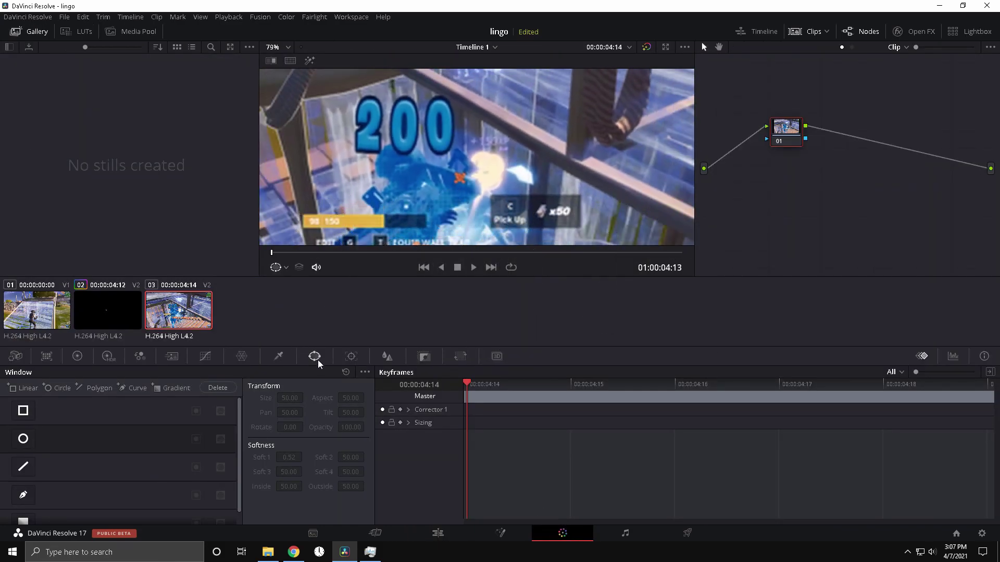
Add a circular window with zero softness and fit it around the last zero of 200, size about 6.15 and aspect about 22.54
click(23, 439)
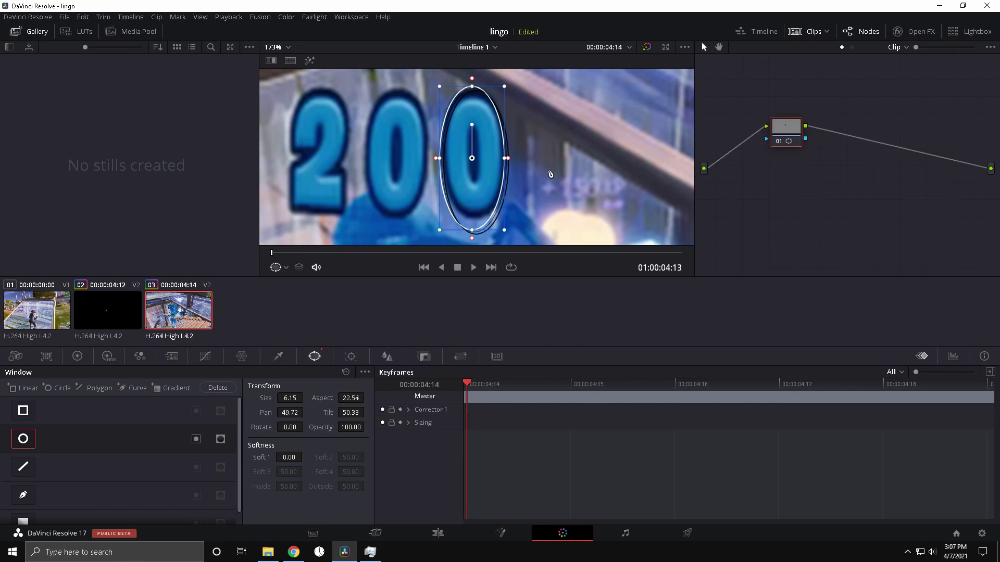
scroll(549, 179, up, 7)
scroll(549, 177, down, 9)
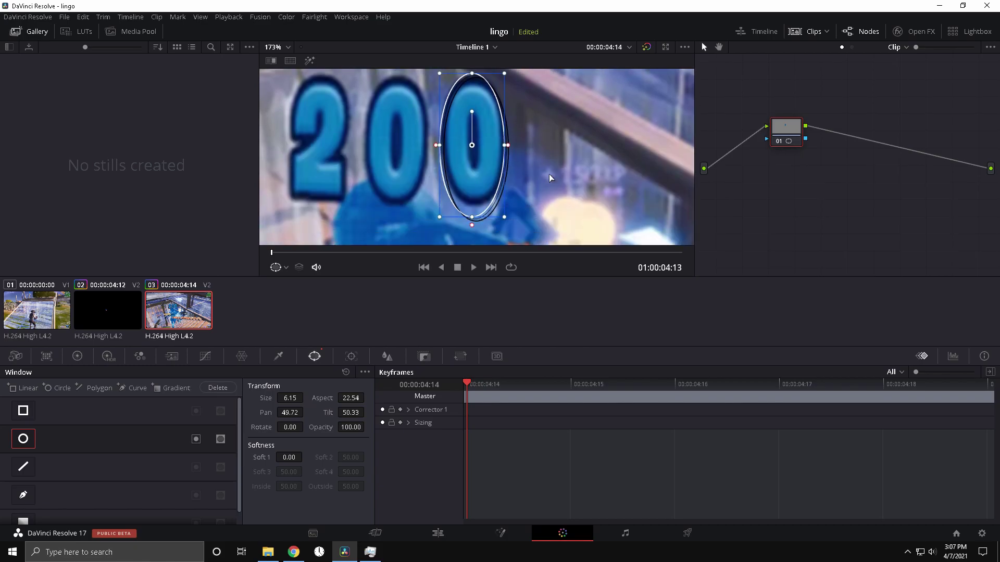
scroll(553, 168, up, 3)
scroll(554, 168, left, 6)
scroll(555, 168, right, 6)
scroll(557, 169, left, 3)
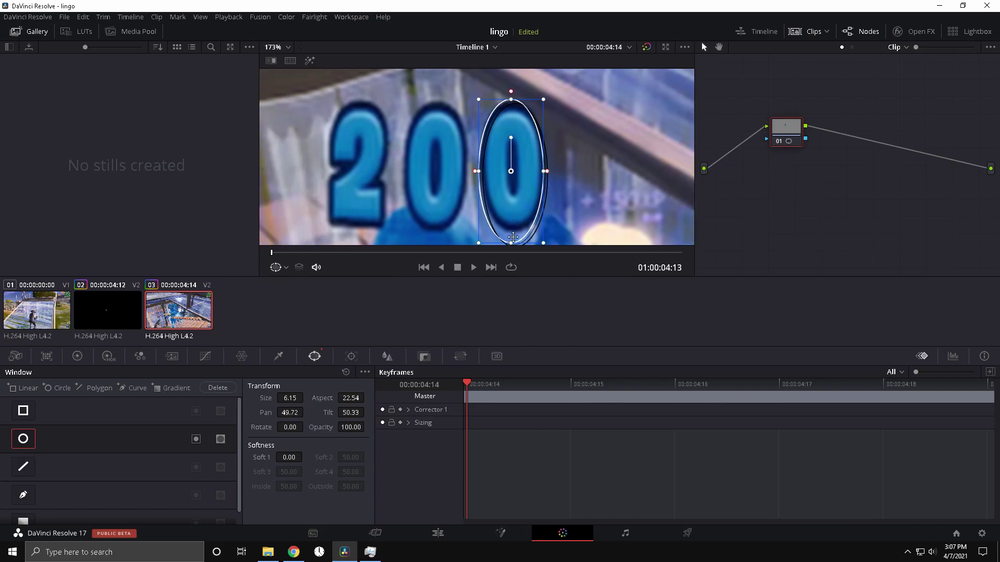
drag(511, 244, 512, 240)
drag(503, 153, 504, 149)
Add an alpha output for the second masked clip, connect node 01's alpha to it, and return to the Edit page
right_click(807, 186)
click(857, 232)
drag(808, 142, 990, 188)
click(459, 539)
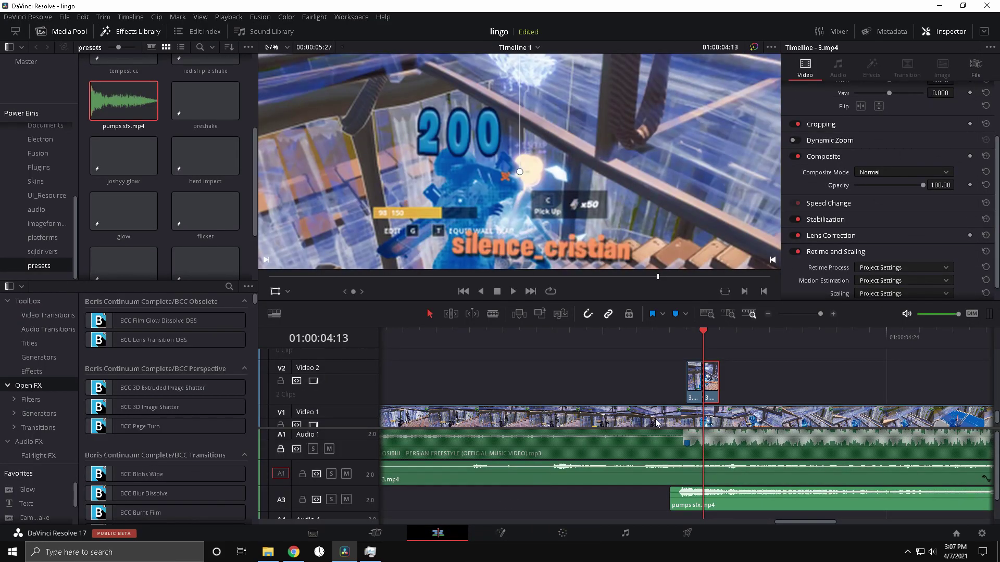
Change the speed of the Video 2 clip at 01:00:04:13 to a freeze frame, replacing its non-linear speed map
right_click(712, 382)
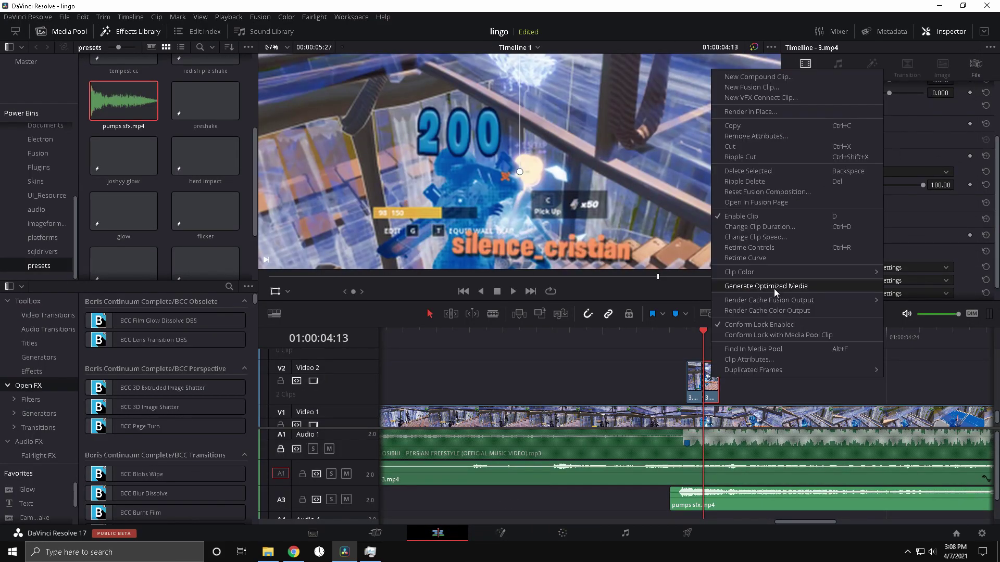
click(761, 238)
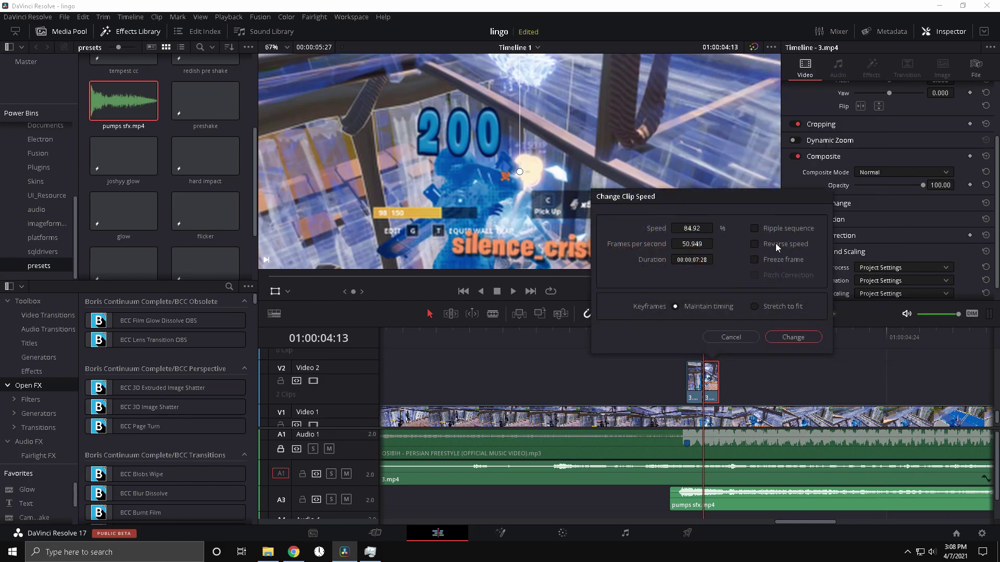
click(784, 338)
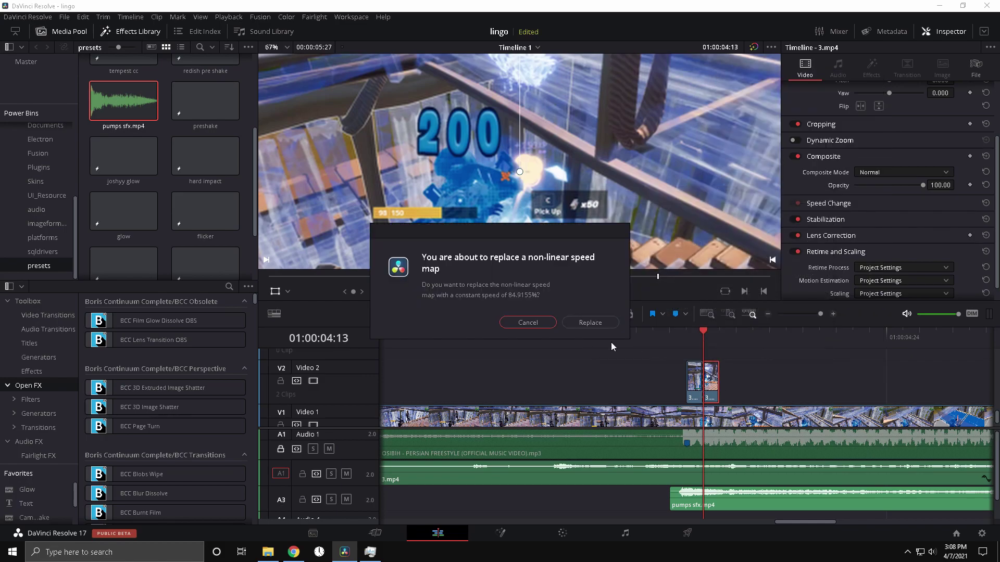
click(589, 323)
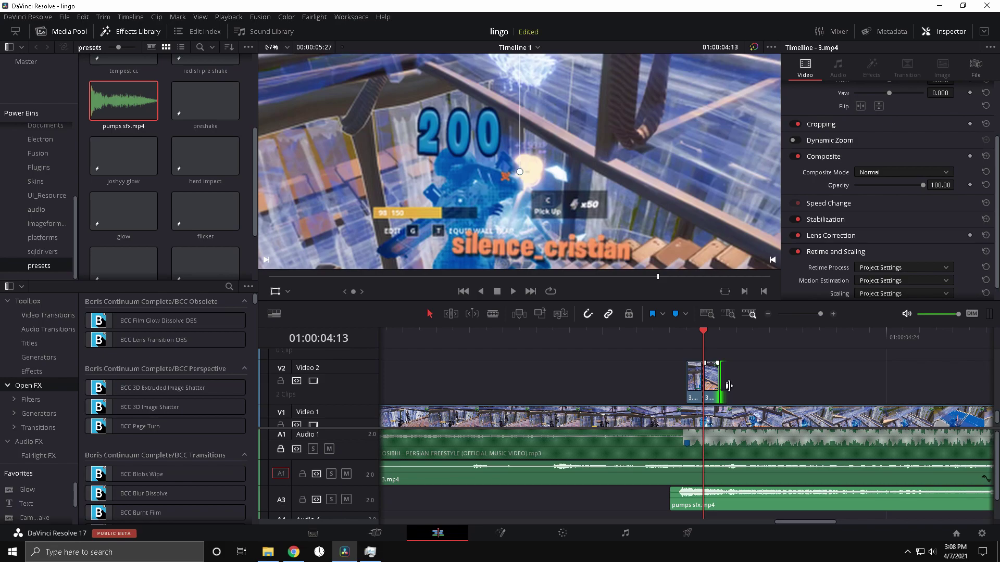
Extend the frozen Video 2 clip and trim the Video 1 clip, its audio and pumps sfx.mp4 so all end at 01:00:04:45
click(730, 388)
drag(721, 385, 979, 386)
drag(820, 313, 818, 313)
drag(755, 336, 789, 338)
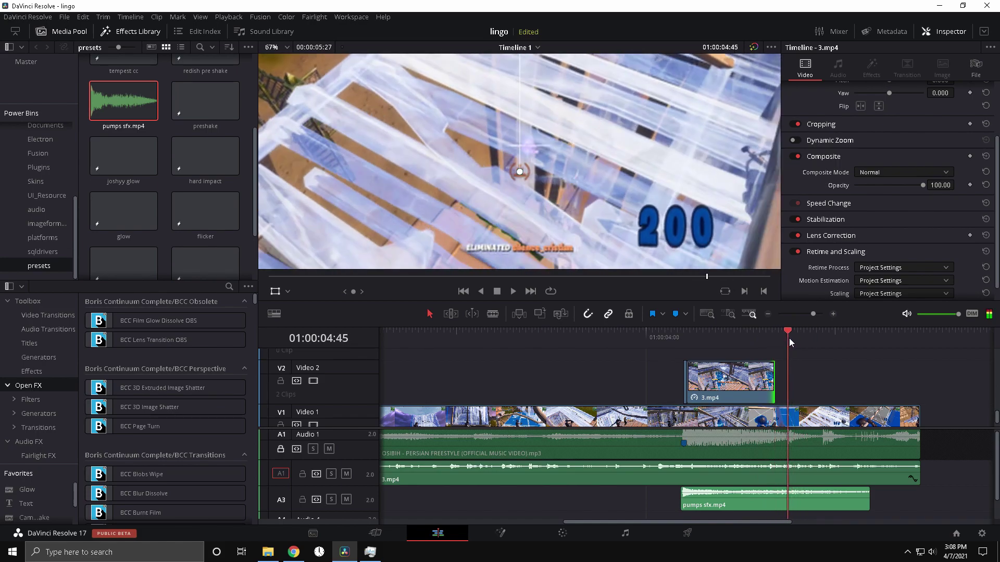
drag(920, 419, 786, 419)
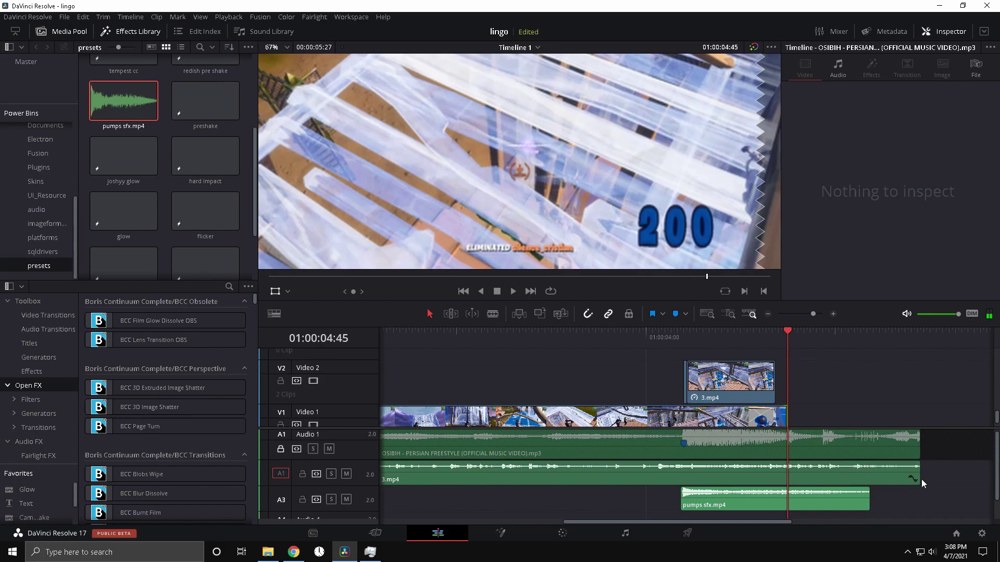
drag(920, 479, 786, 478)
drag(775, 385, 786, 385)
drag(869, 502, 788, 502)
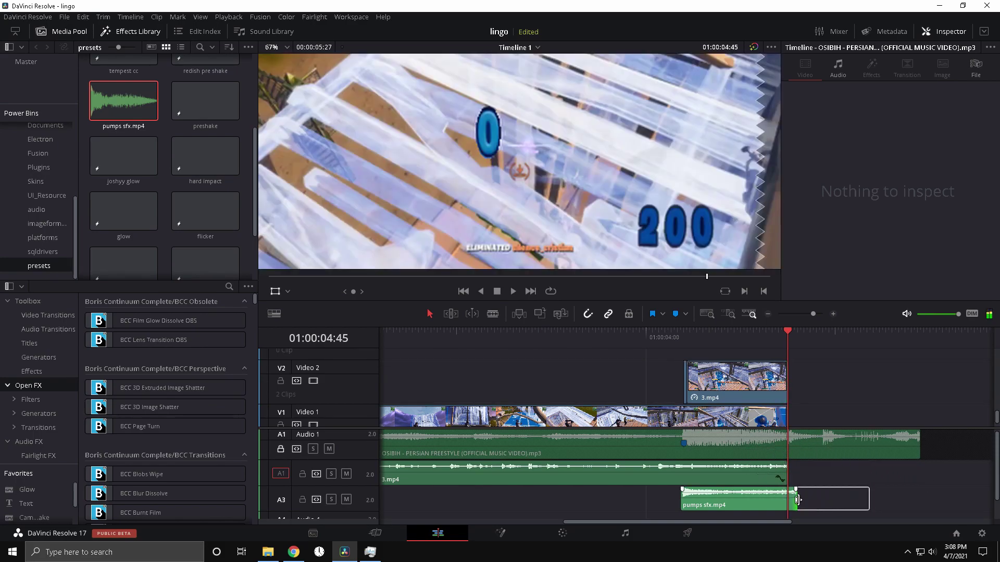
At 01:00:04:13, place the frozen zero after 200 at position 20.619, -0.793, and keyframe its zoom, position and rotation
drag(780, 340, 691, 339)
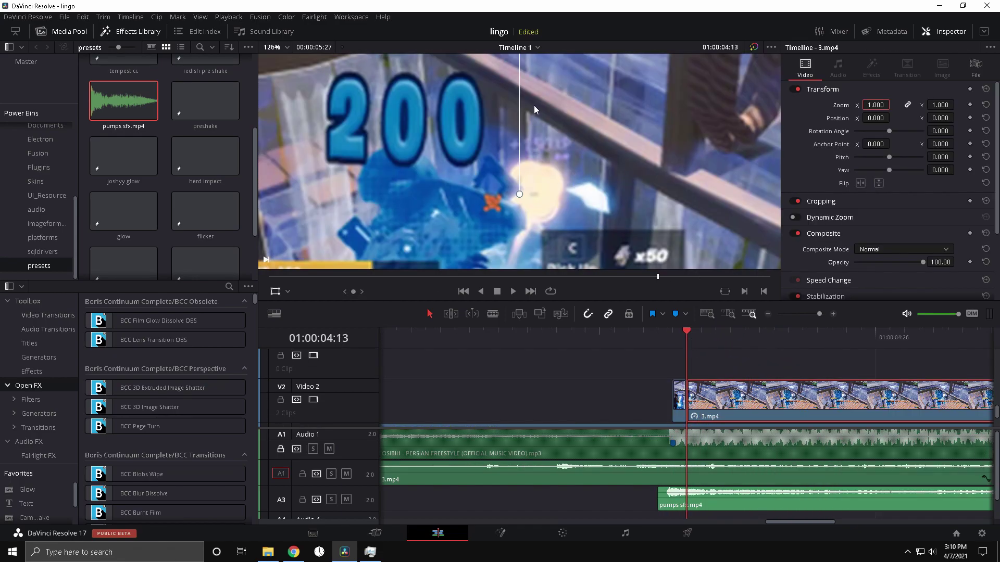
drag(538, 131, 553, 132)
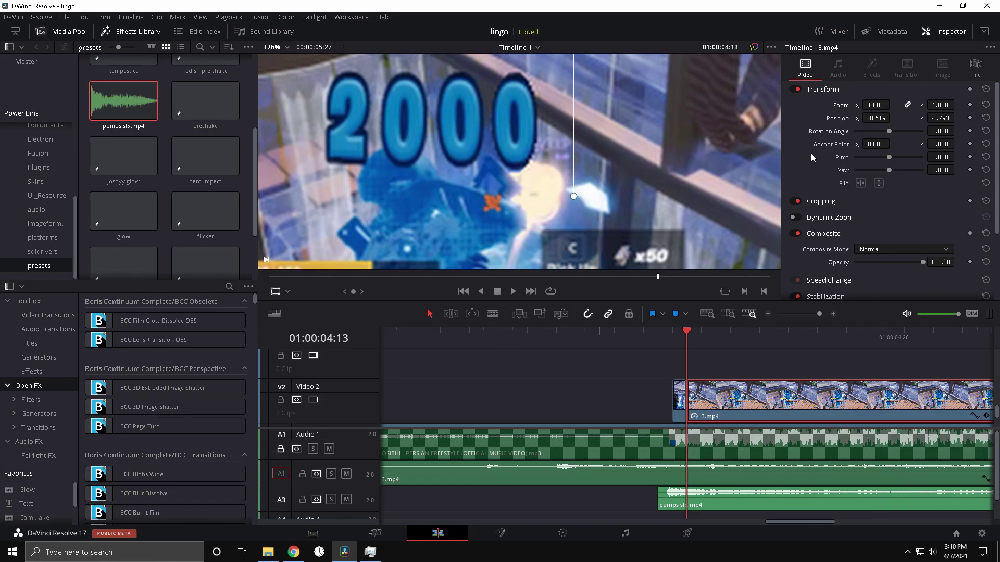
click(969, 118)
click(969, 131)
At 01:00:04:14, keyframe the frozen zero with zoom 0.95, its rotation, and position 16.654, -8.724 to line up with the number
key(Right)
drag(513, 111, 521, 125)
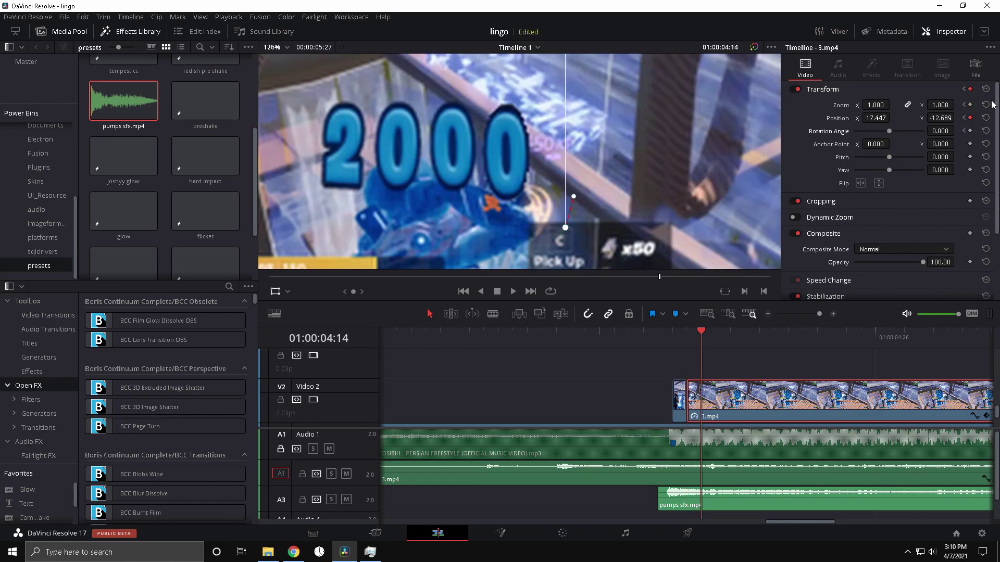
click(970, 131)
click(880, 106)
text(0.95)
key(Return)
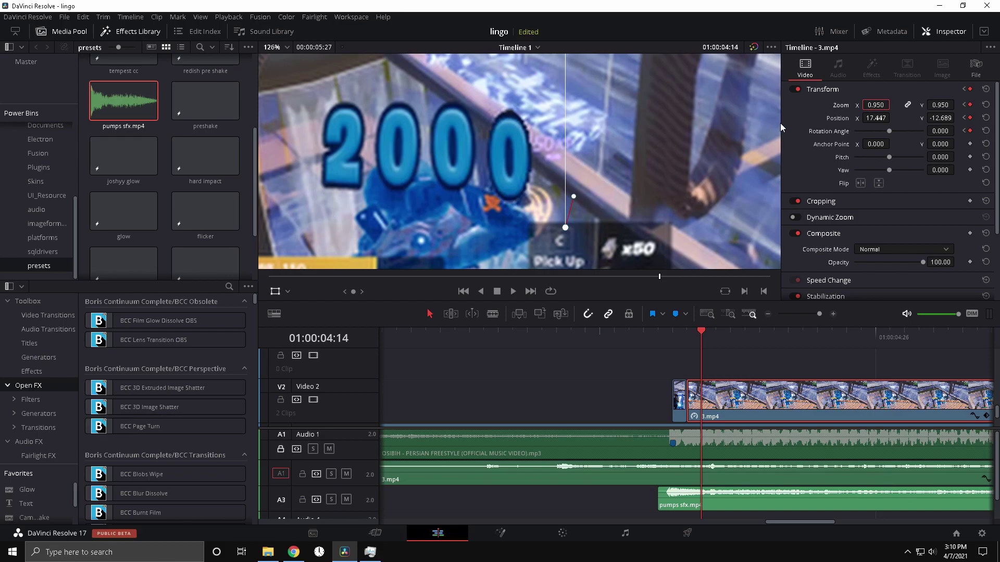
drag(516, 147, 516, 145)
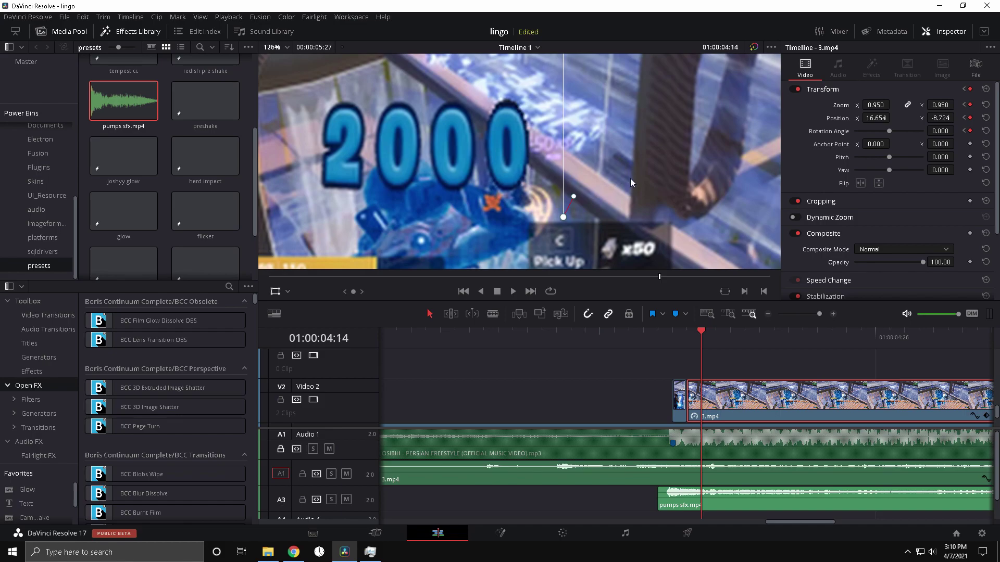
At 01:00:04:15, set the frozen zero's zoom to 0.8 and align it with the number at position 7.931, -19.826
key(Right)
drag(520, 145, 515, 154)
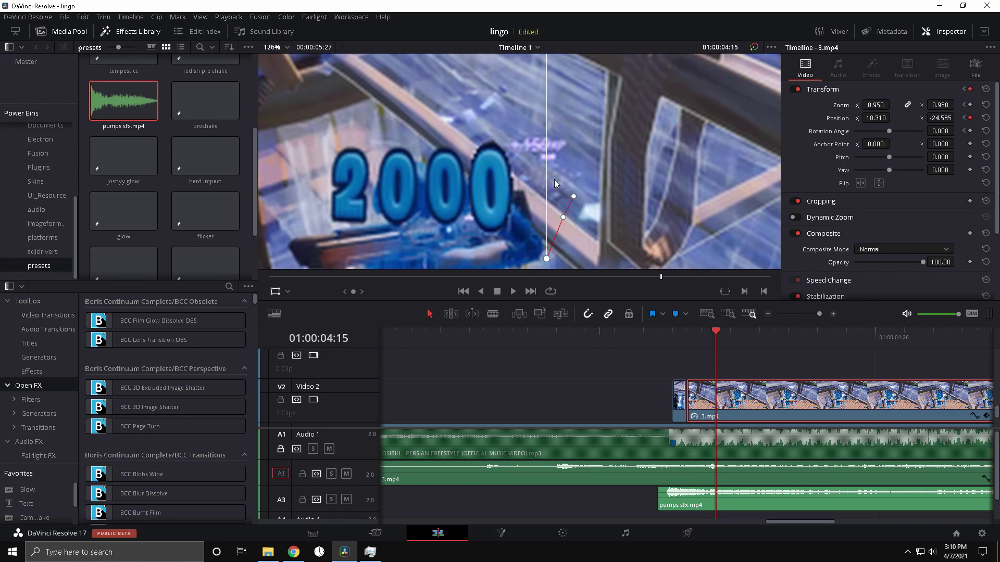
click(875, 106)
text(0.9)
key(Return)
click(885, 106)
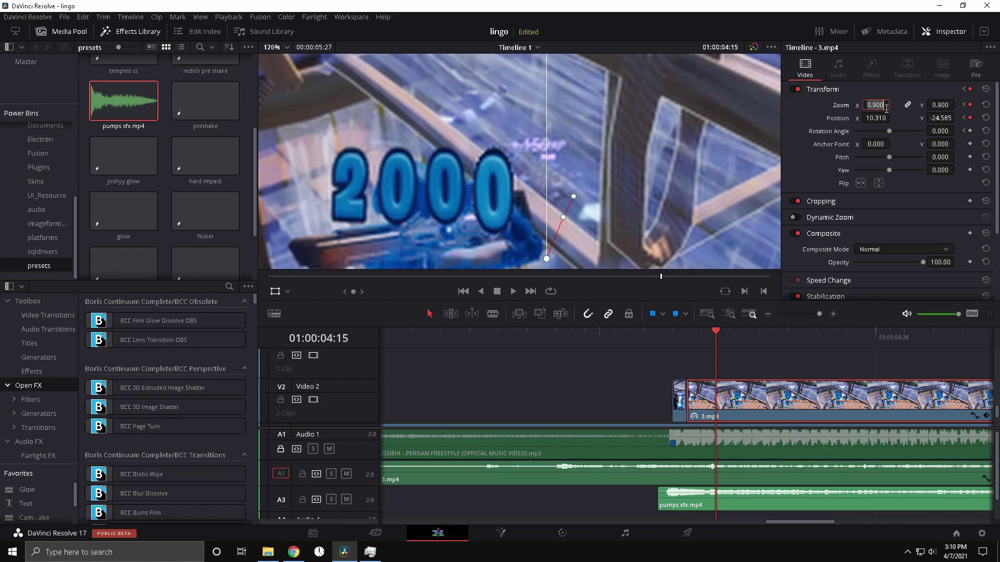
text(0.85)
key(Return)
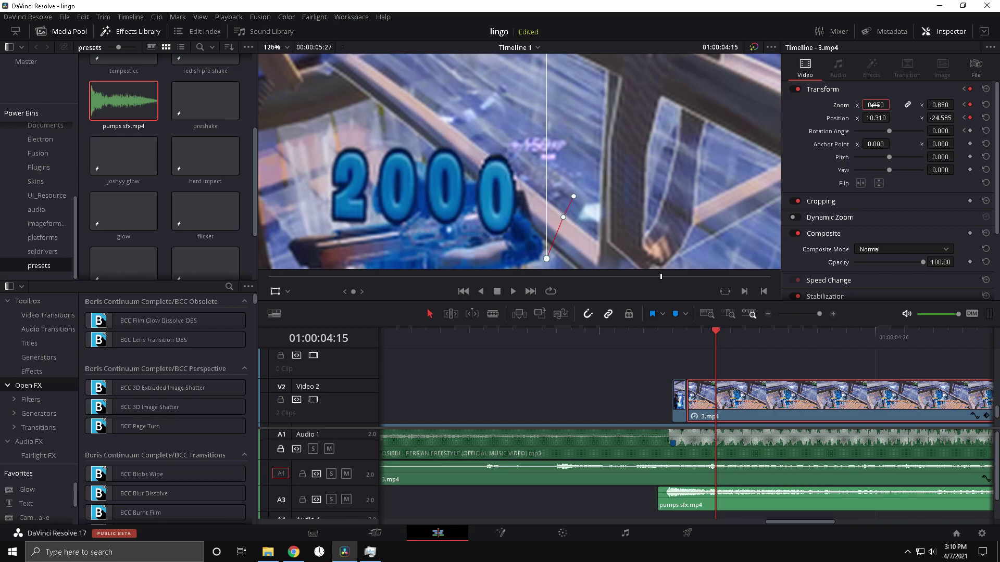
click(883, 108)
text(0.8)
key(Return)
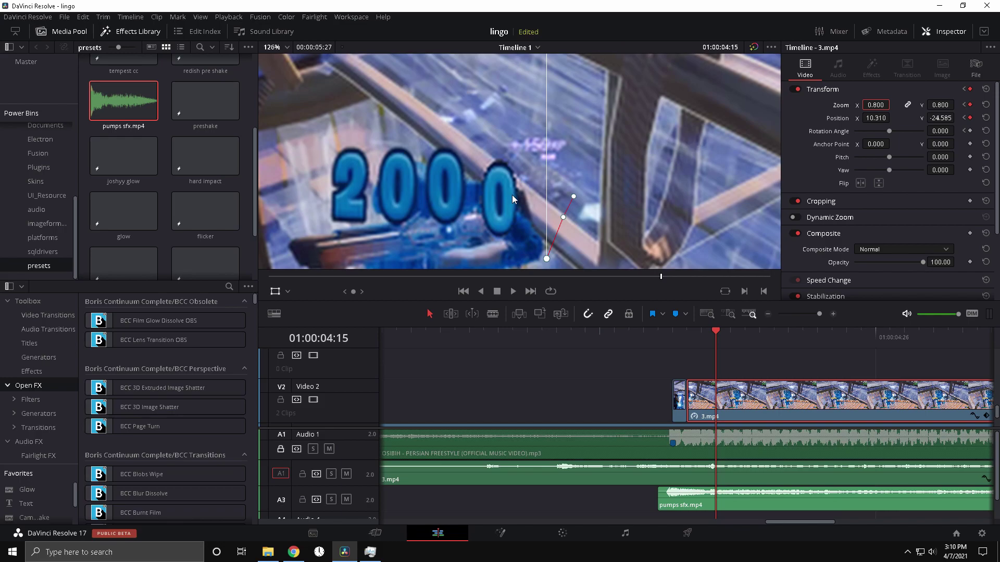
drag(507, 196, 506, 195)
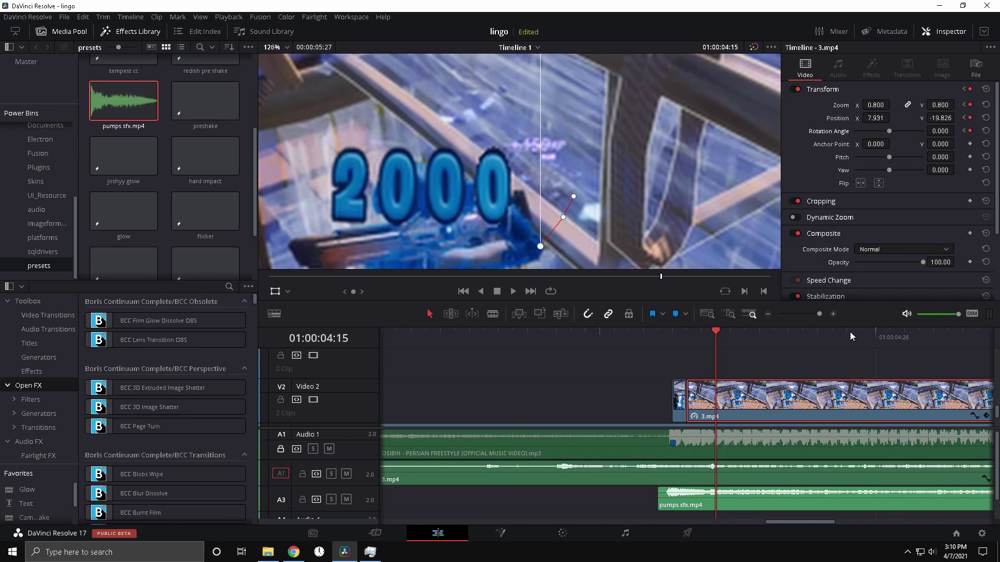
Match the frozen zero to the number with zoom 0.7 and position 5.551, -30.136 at 01:00:04:16, and zoom 0.6 at 01:00:04:17
key(Right)
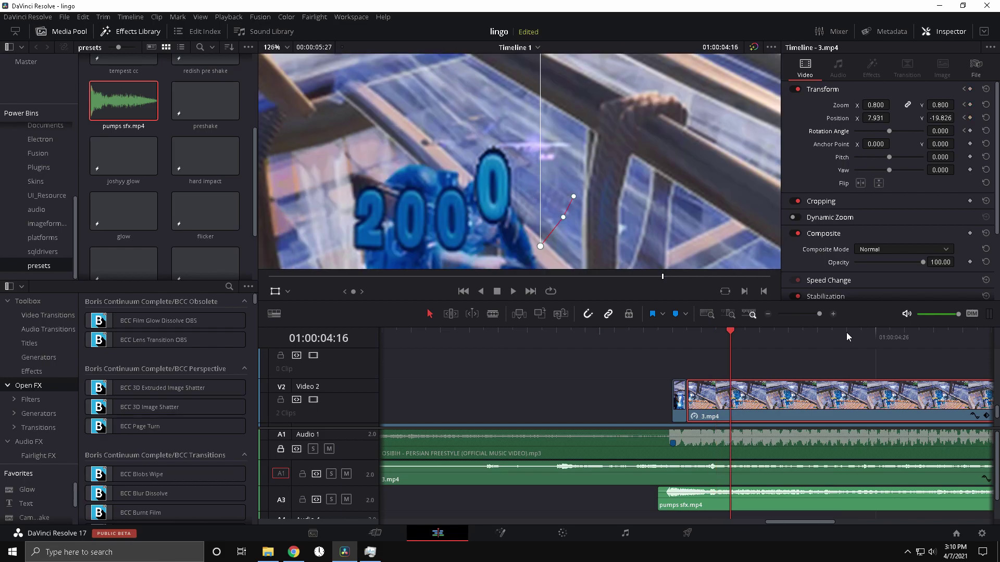
drag(500, 188, 505, 220)
click(875, 104)
text(0.7)
key(Return)
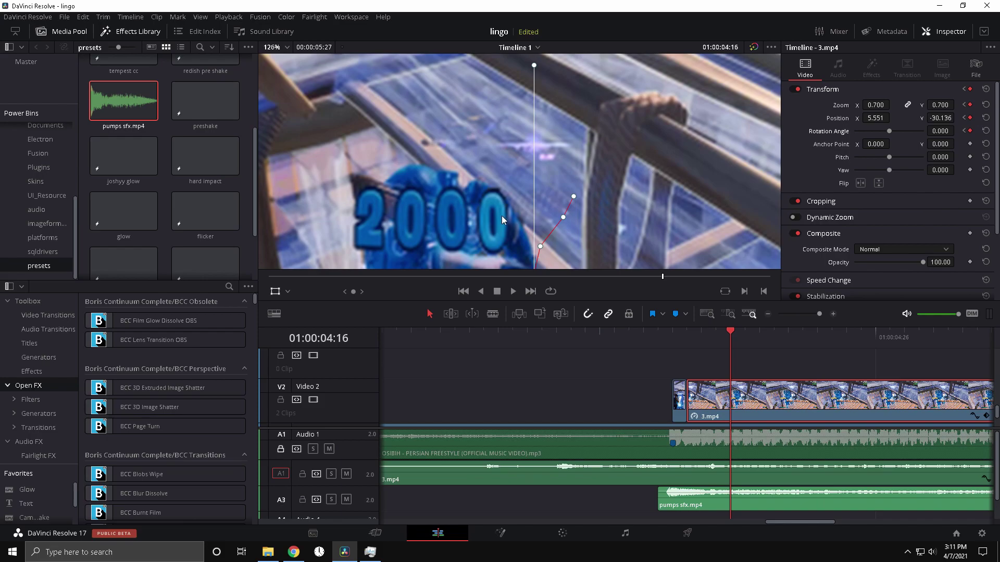
key(Right)
key(ctrl+z)
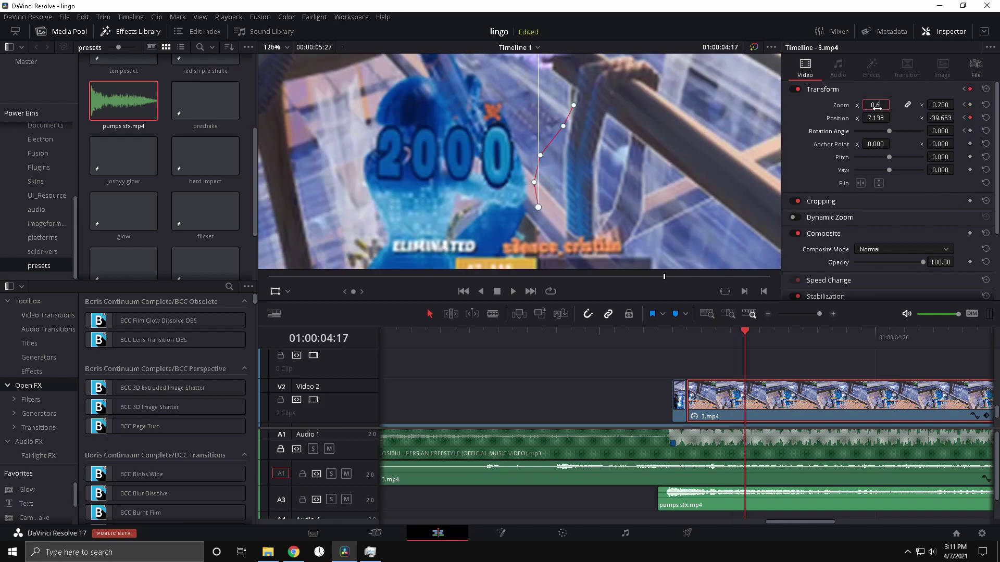
At 01:00:04:18, align the frozen zero with the number at position -0.793, -38.067, set its zoom to 0.55, and keyframe the rotation
key(Right)
scroll(828, 381, down, 2)
scroll(828, 381, down, 1)
drag(498, 152, 498, 159)
double_click(879, 105)
text(.5)
key(Return)
double_click(878, 106)
text(.55)
key(Return)
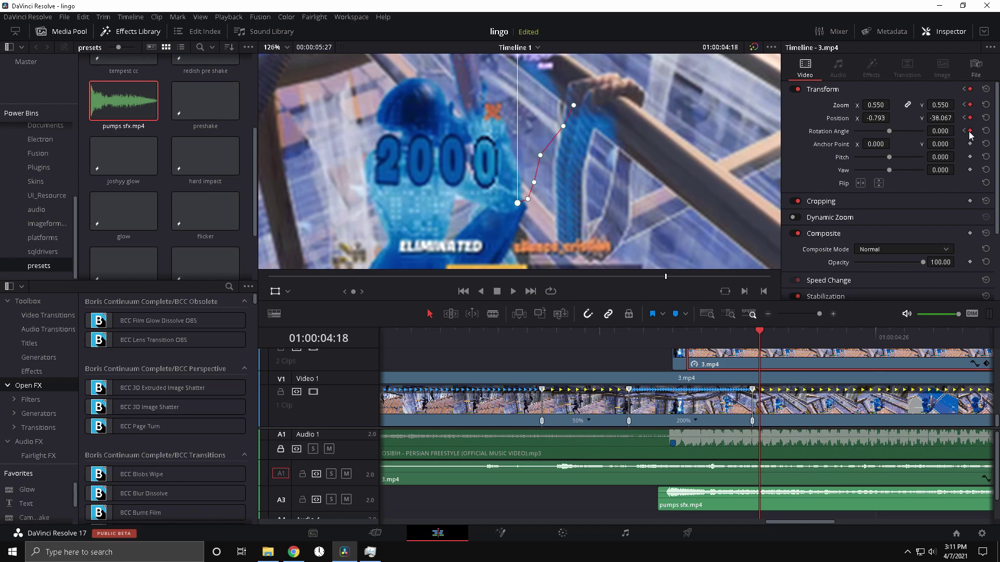
Step back and forth between neighbouring frames around 01:00:04:18 and 01:00:04:19 to check how the added zero follows the number
key(Right)
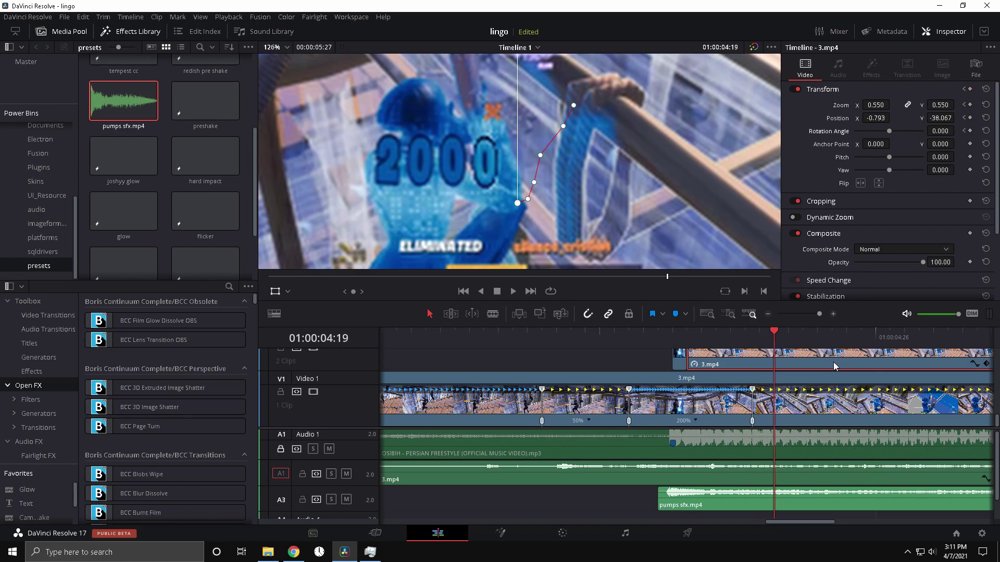
drag(817, 312, 820, 312)
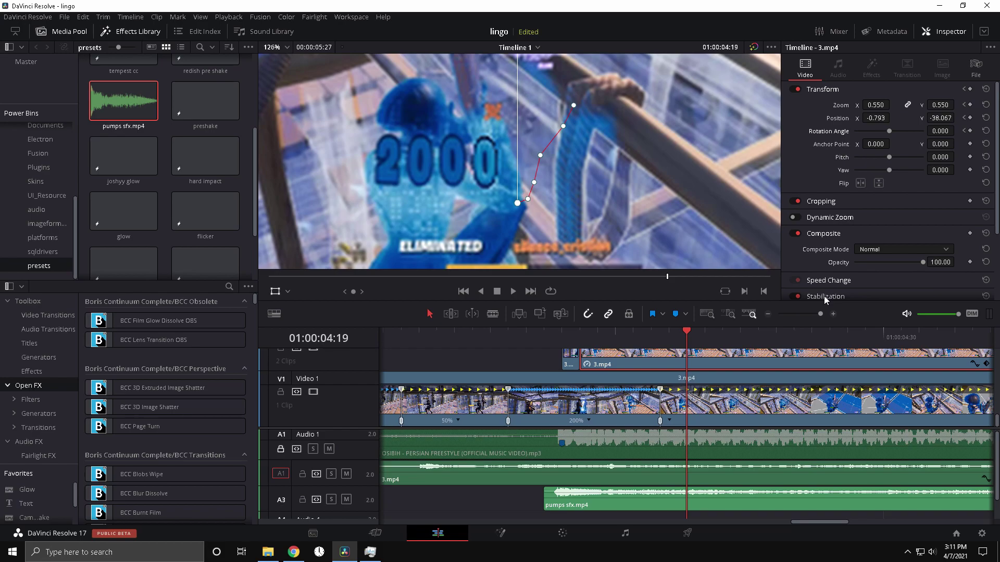
key(Left)
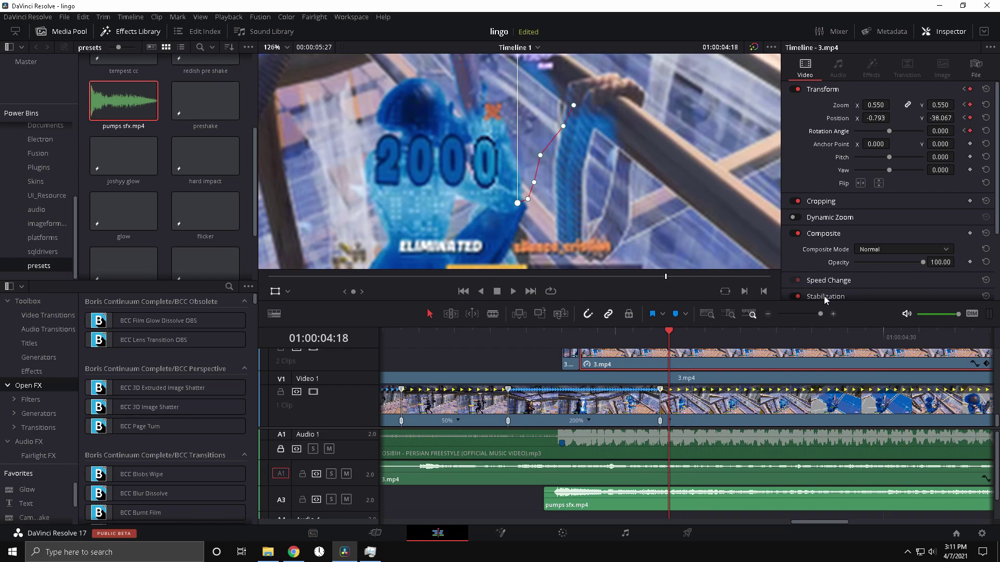
key(Left)
key(Right)
key(Right)
key(Left)
key(Right)
key(Left)
key(Right)
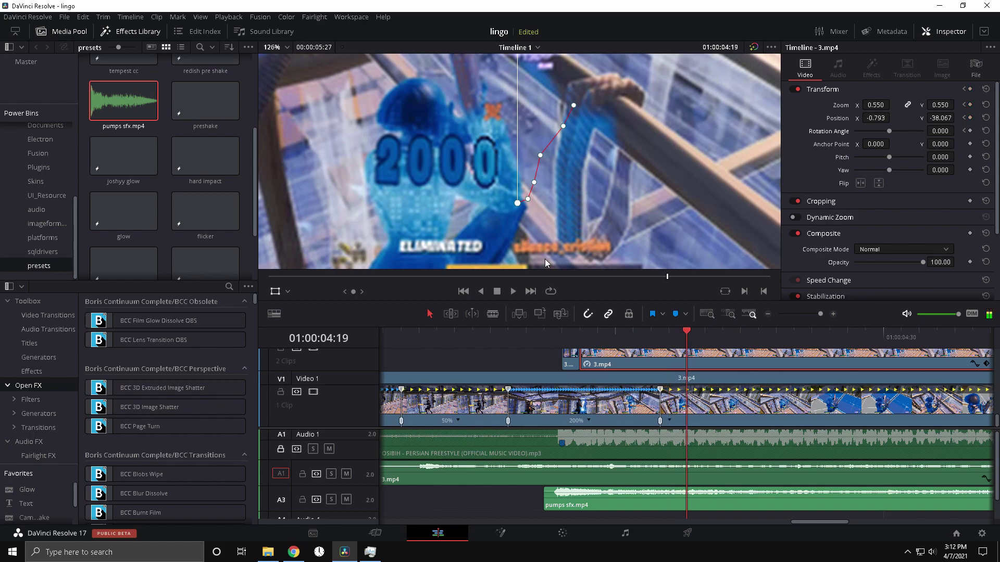
Keyframe the frozen zero's zoom, position and rotation at 01:00:04:19, and align it with the number at position -11.103, -37.274 at 01:00:04:20
click(970, 105)
click(969, 118)
click(969, 131)
key(Right)
drag(484, 158, 477, 158)
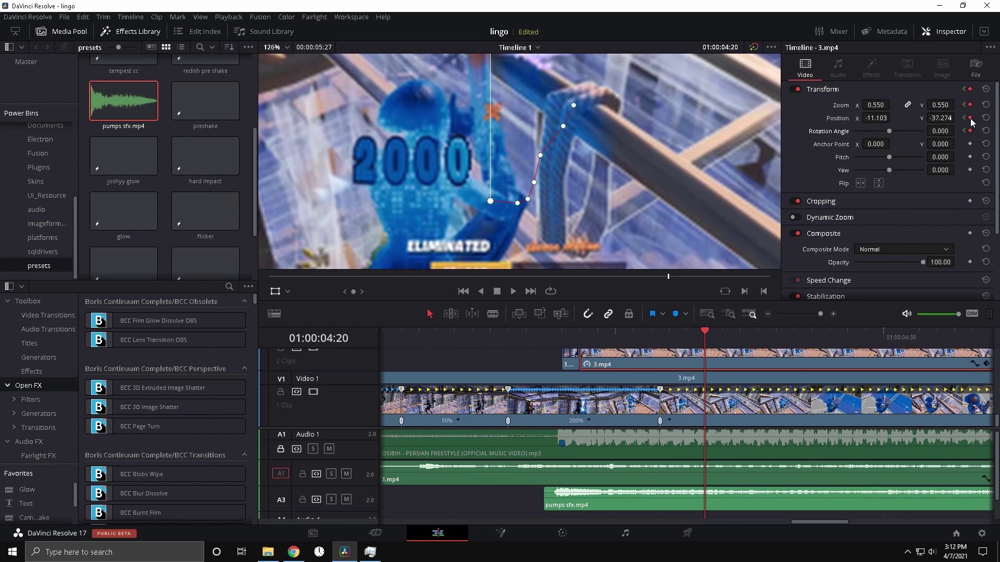
key(Right)
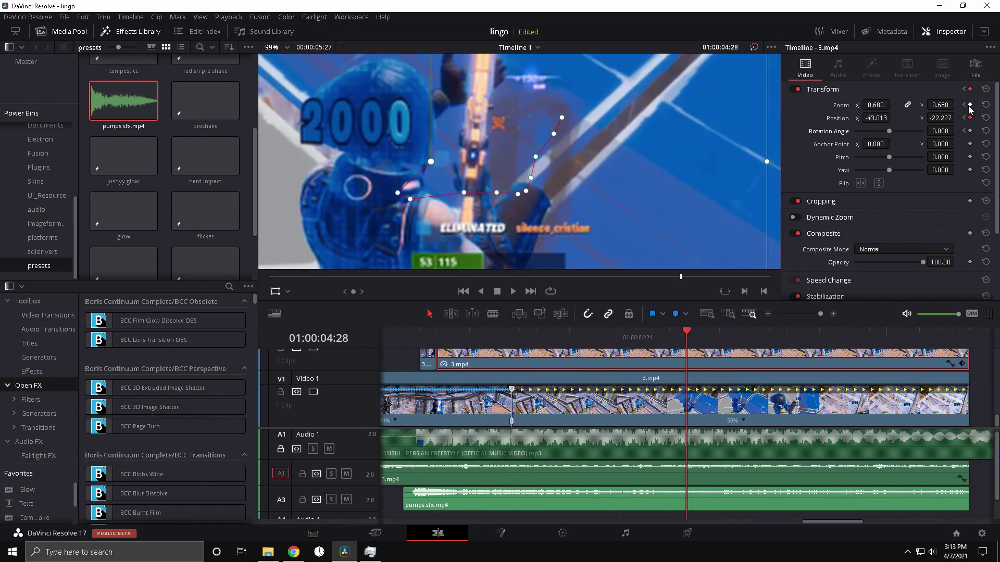
At 01:00:04:28, keyframe the frozen zero's rotation and align it closely with the number at position -43.013, -21.740
click(970, 130)
scroll(404, 145, up, 2)
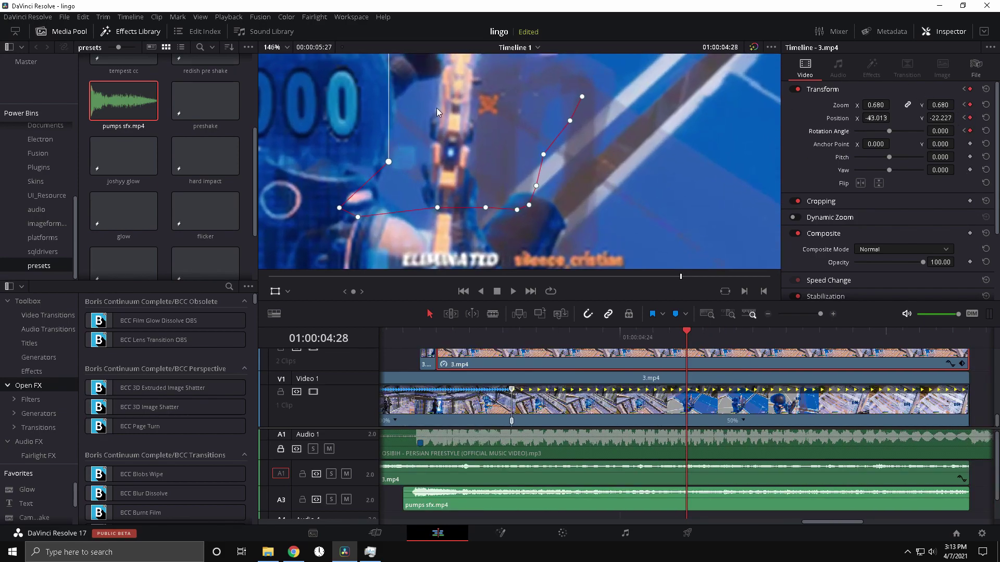
scroll(434, 109, up, 2)
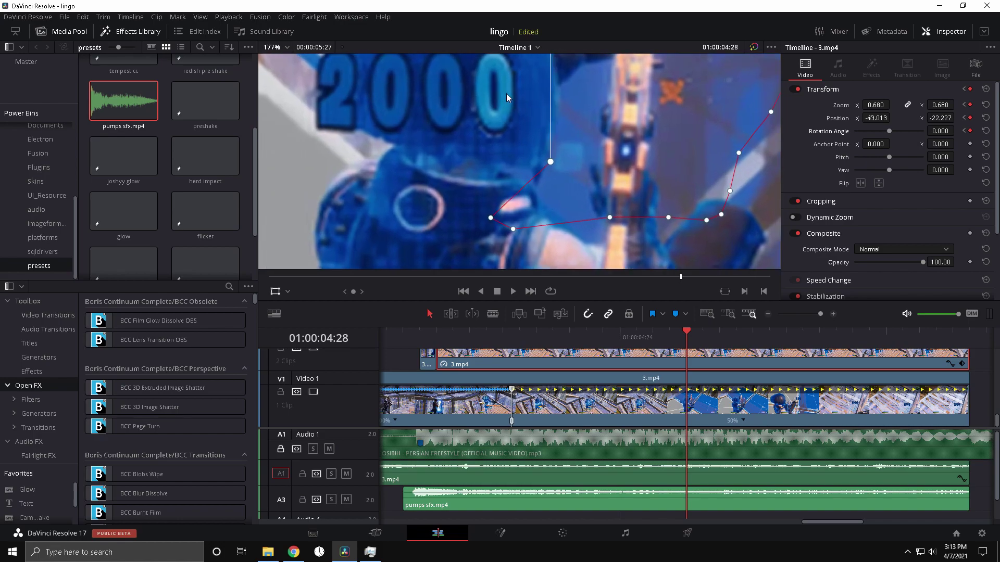
scroll(499, 112, up, 1)
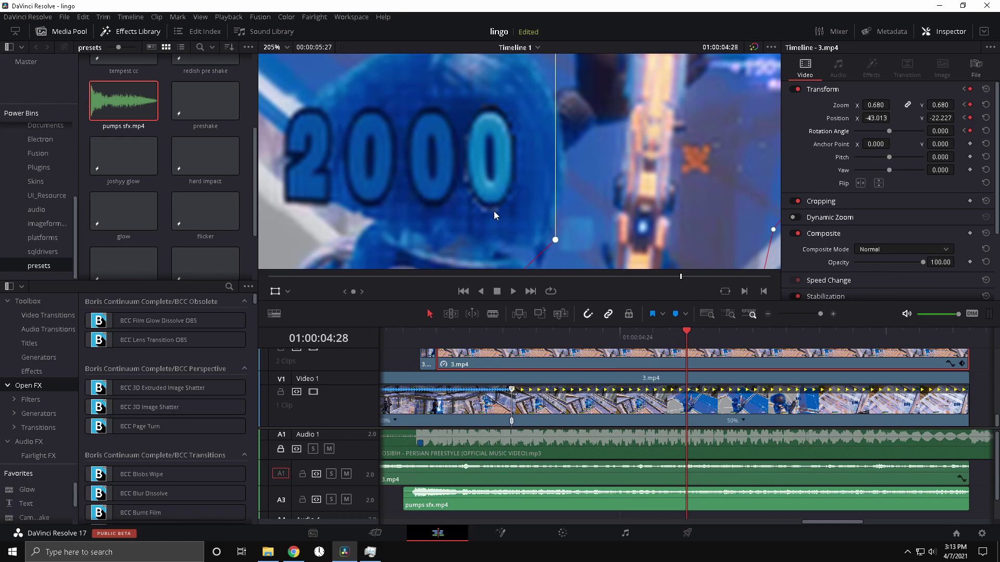
drag(503, 158, 503, 157)
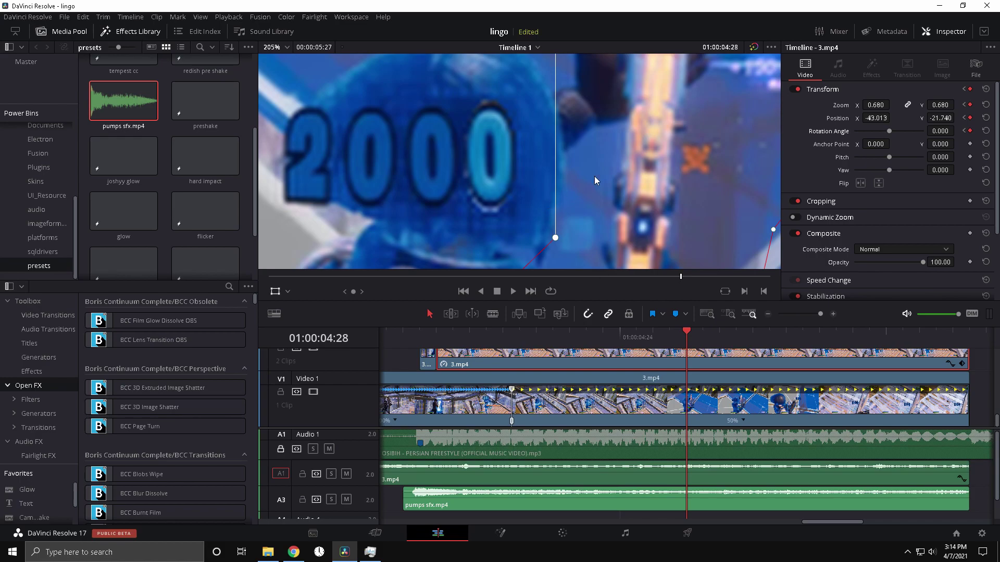
scroll(663, 155, down, 2)
scroll(663, 155, up, 2)
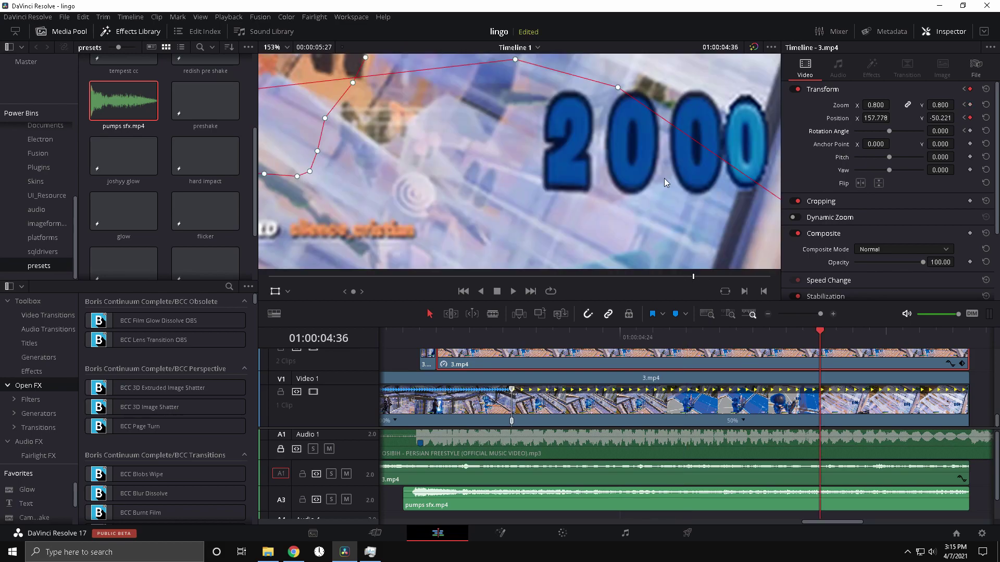
Examine the added zero at 01:00:04:36 and the Retime Process options, such as Frame Blend and Optical Flow, for its clip
scroll(664, 178, up, 1)
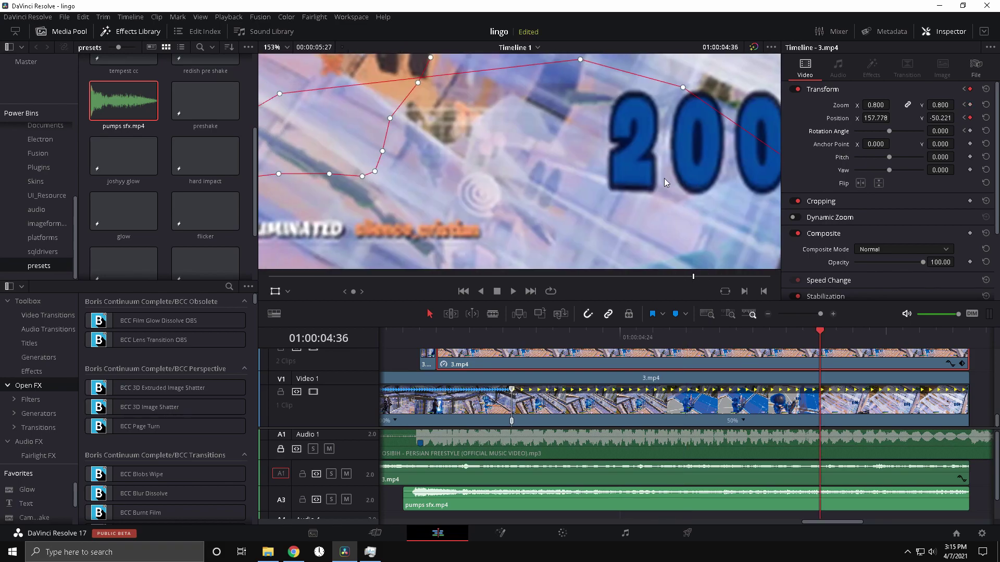
scroll(664, 178, right, 5)
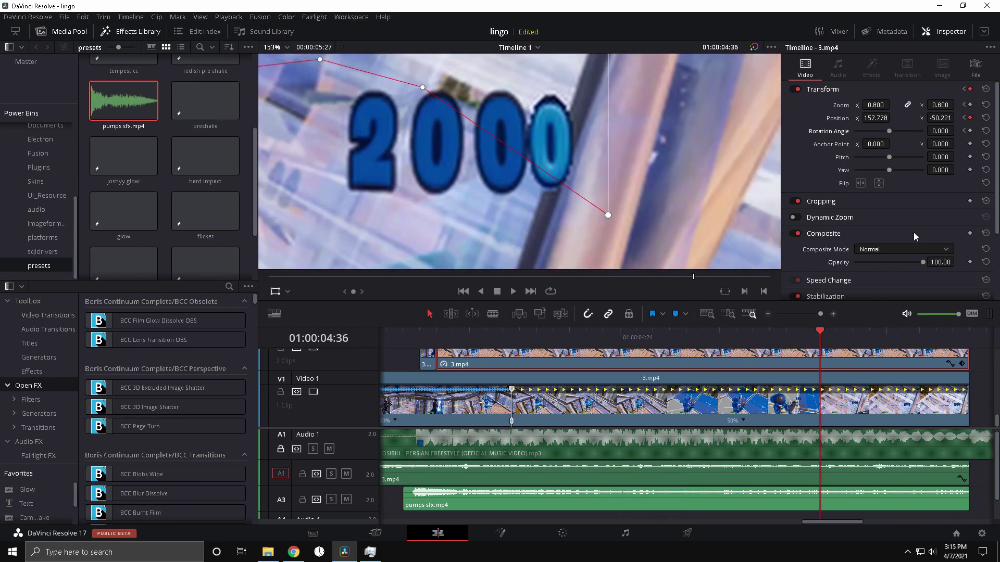
scroll(913, 232, down, 3)
click(900, 251)
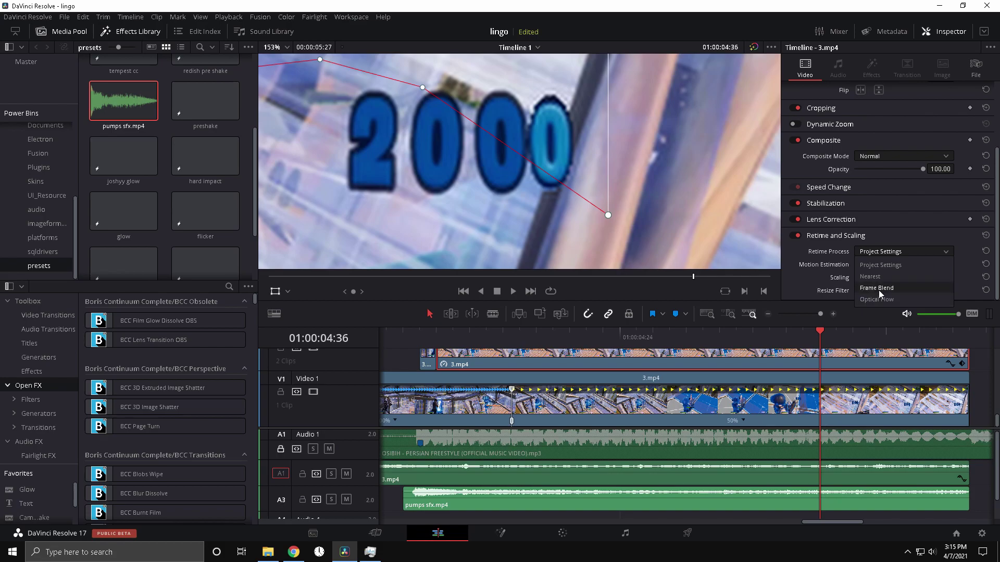
click(897, 251)
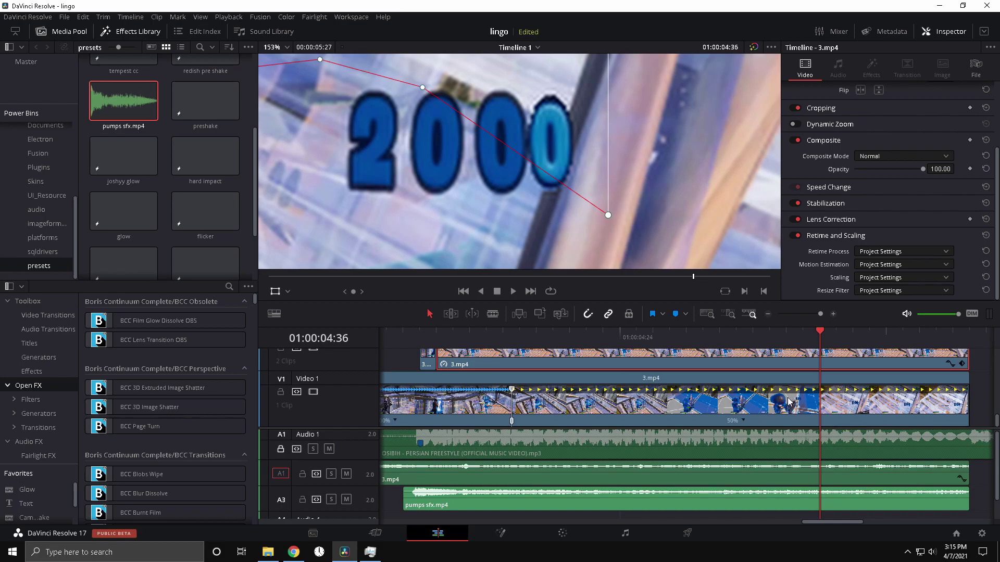
click(883, 252)
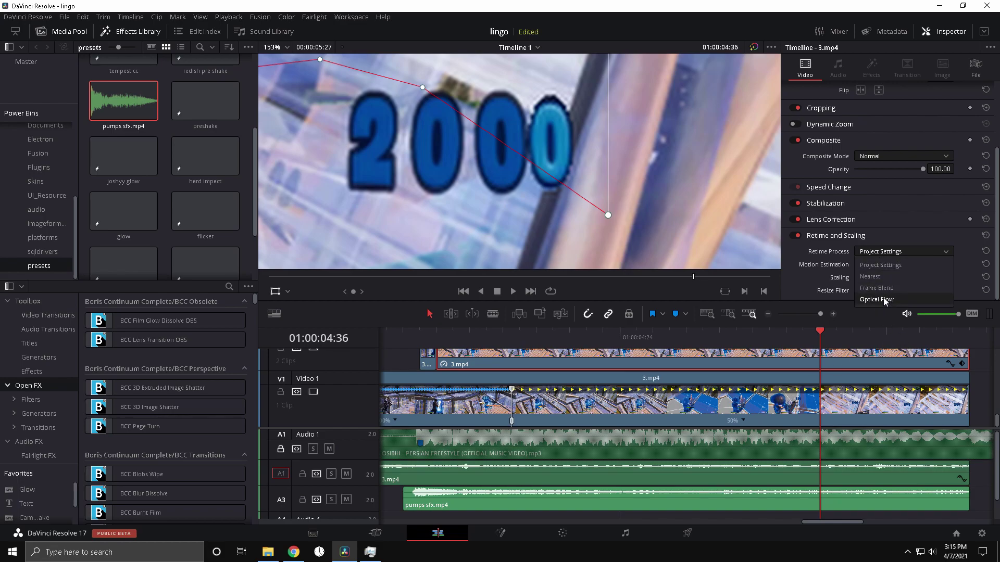
click(884, 251)
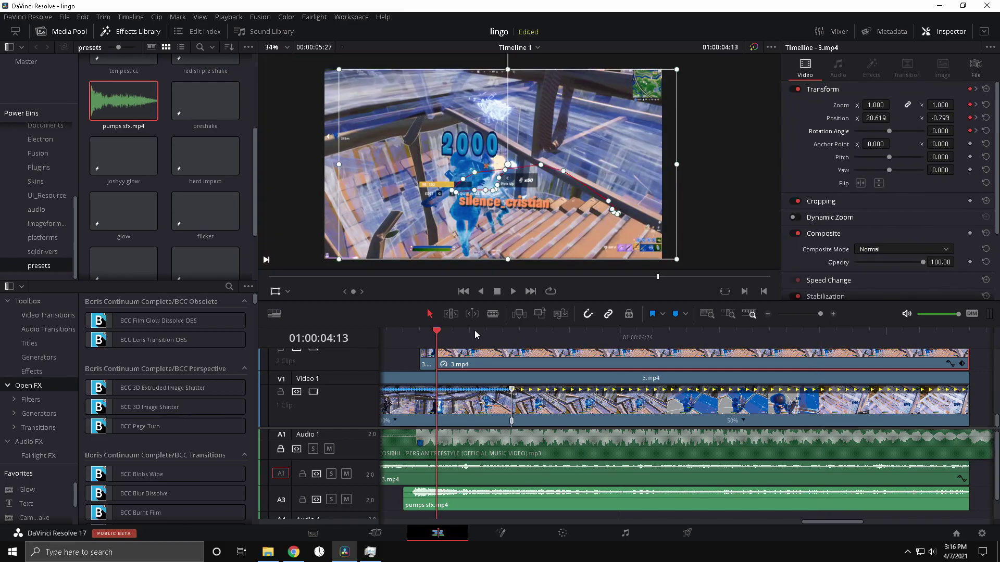
Hide the viewer's transform overlay and play the edit from 01:00:04:11 to check the tracked 2000 number
click(452, 336)
key(space)
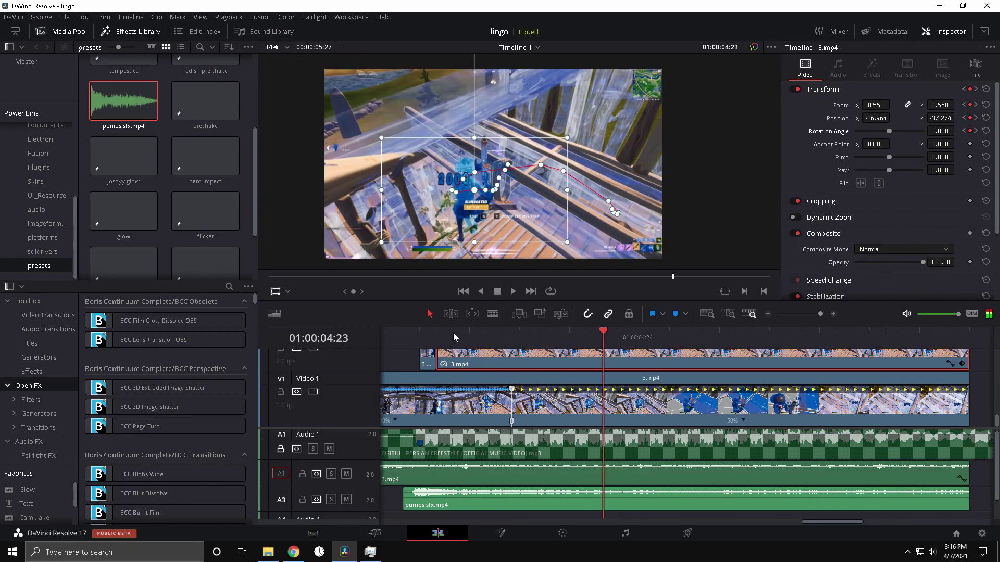
key(space)
drag(820, 314, 812, 315)
click(588, 332)
click(567, 333)
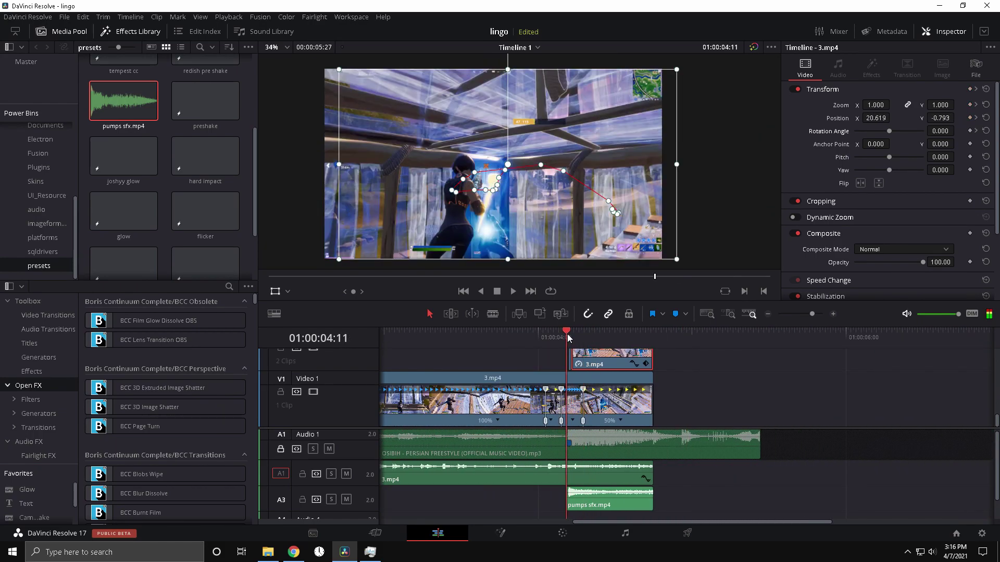
click(279, 293)
key(space)
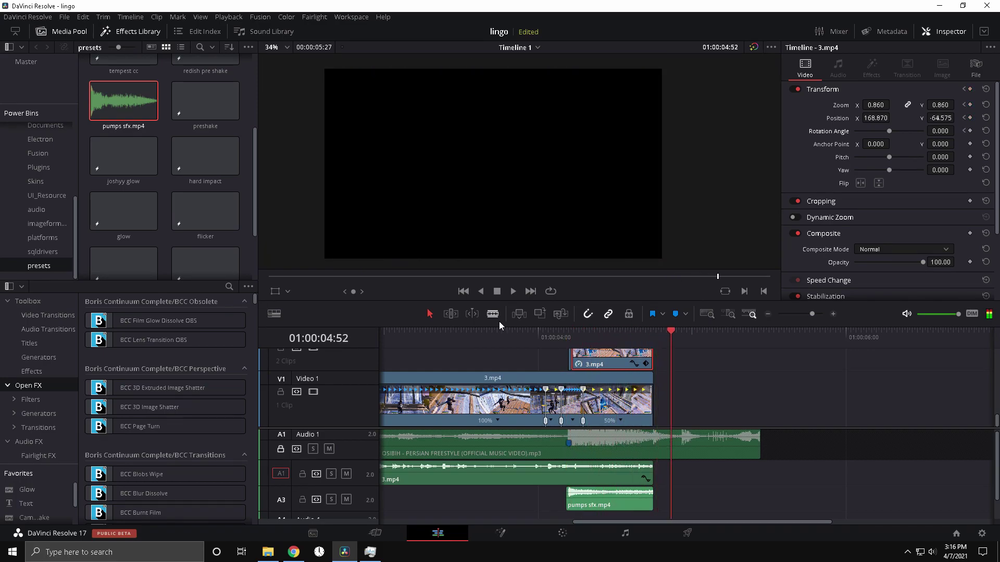
Scrub between 01:00:04:13 and 01:00:04:35 to compare the added zero's colour with the original digits
click(604, 335)
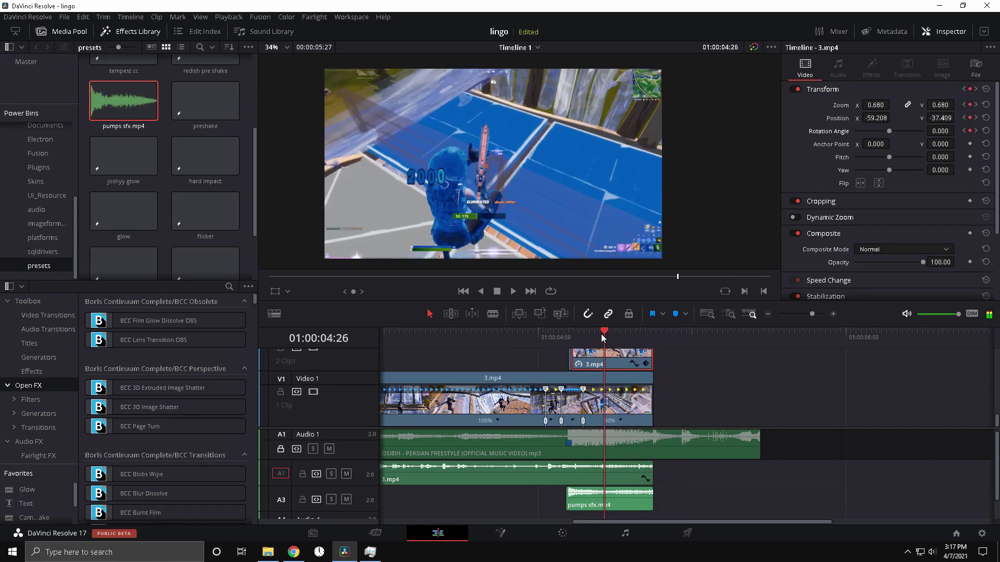
scroll(449, 204, up, 5)
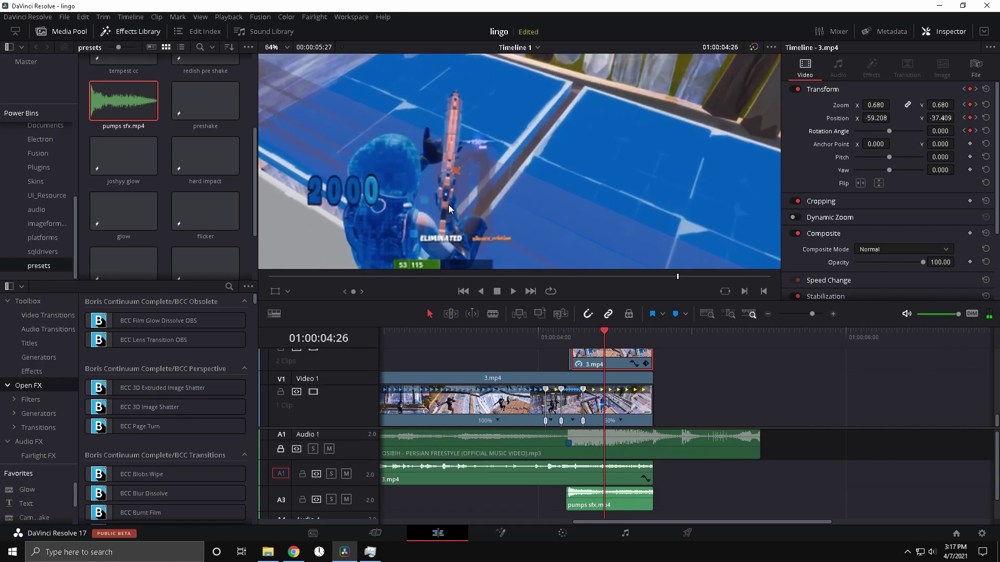
drag(586, 336, 571, 334)
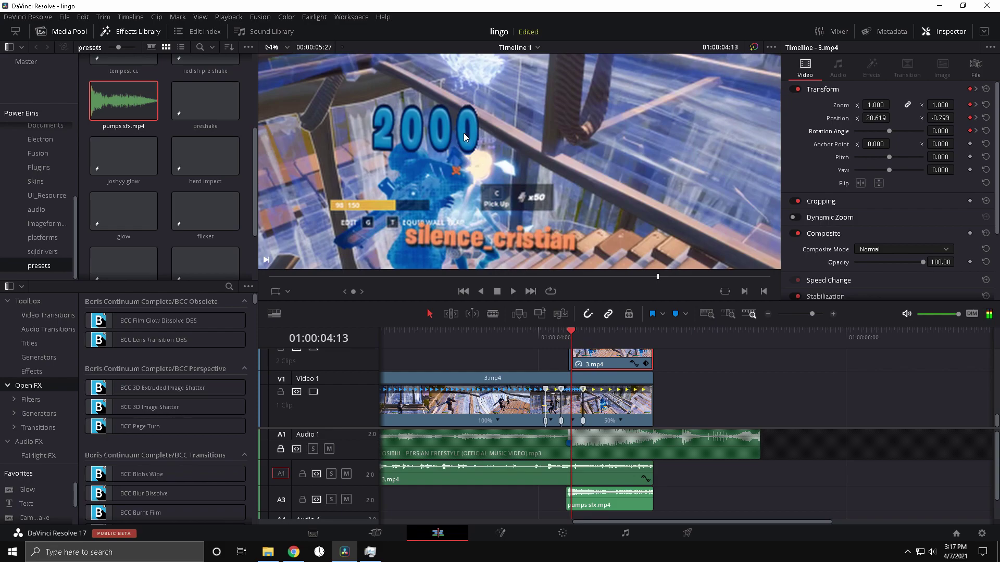
click(629, 334)
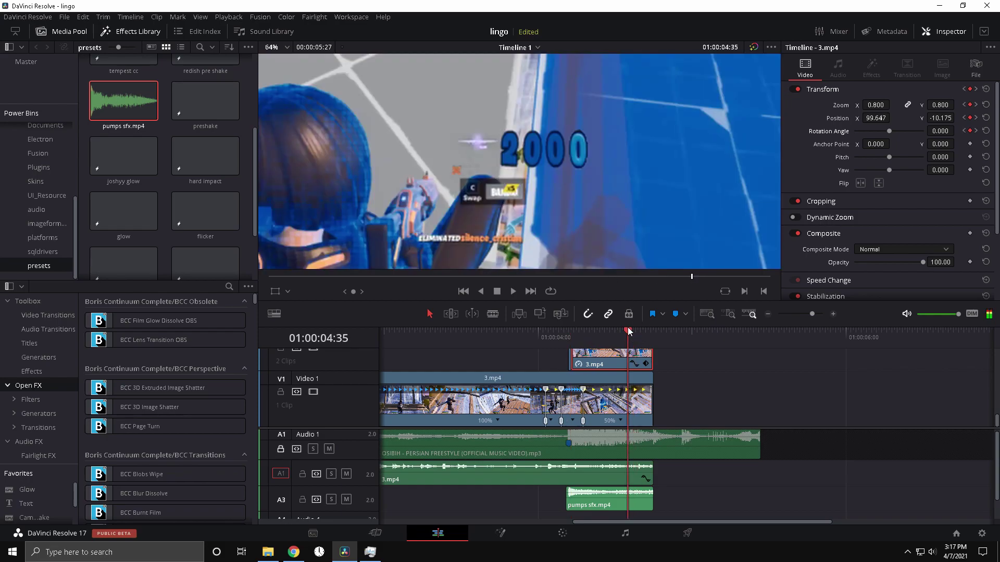
drag(629, 333, 572, 329)
drag(576, 321, 583, 335)
On the Color page, enable Corrector 1 keyframing at the frozen zero clip's first frame and set the highlights to 0.01
click(547, 534)
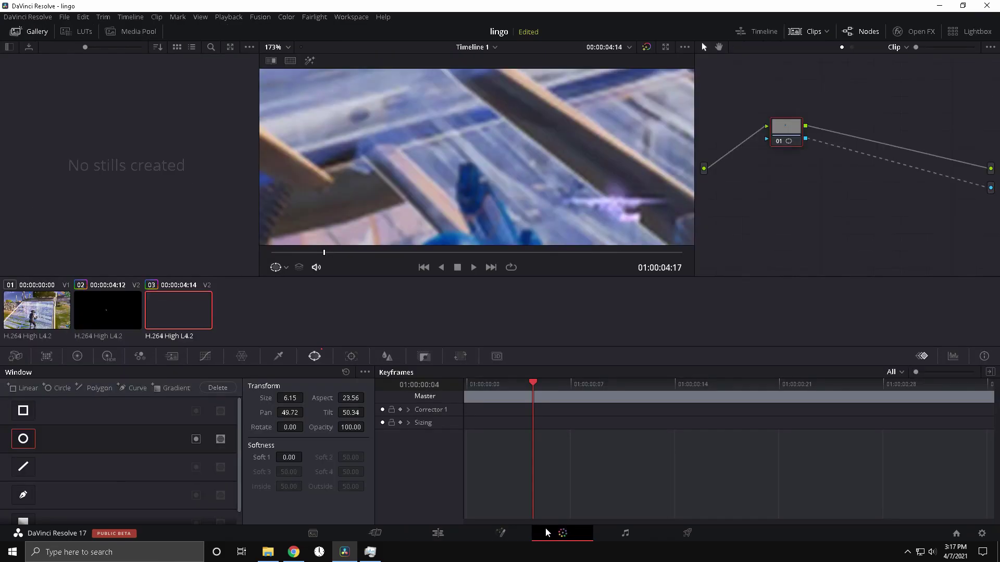
drag(533, 384, 449, 376)
scroll(658, 169, down, 5)
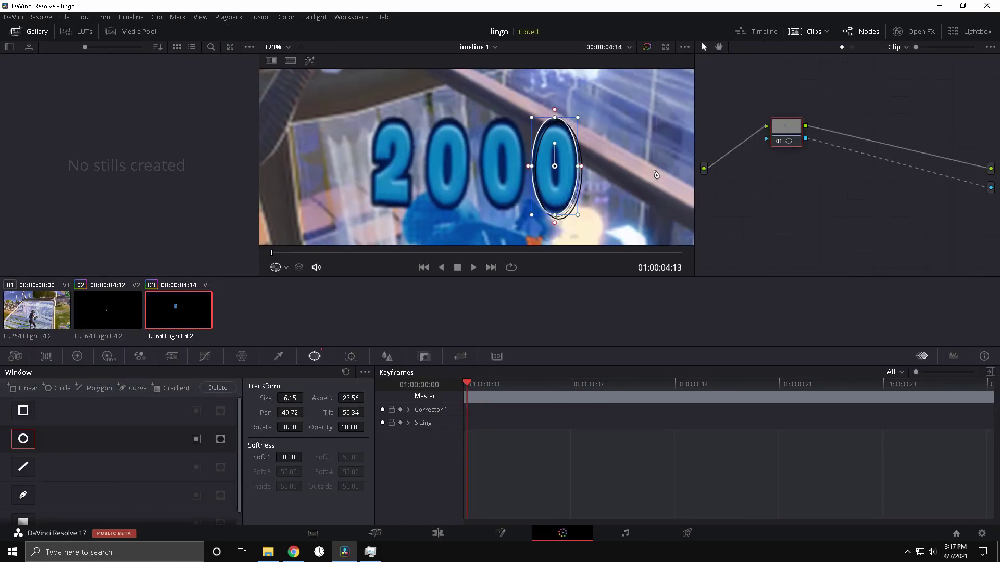
click(77, 356)
click(399, 409)
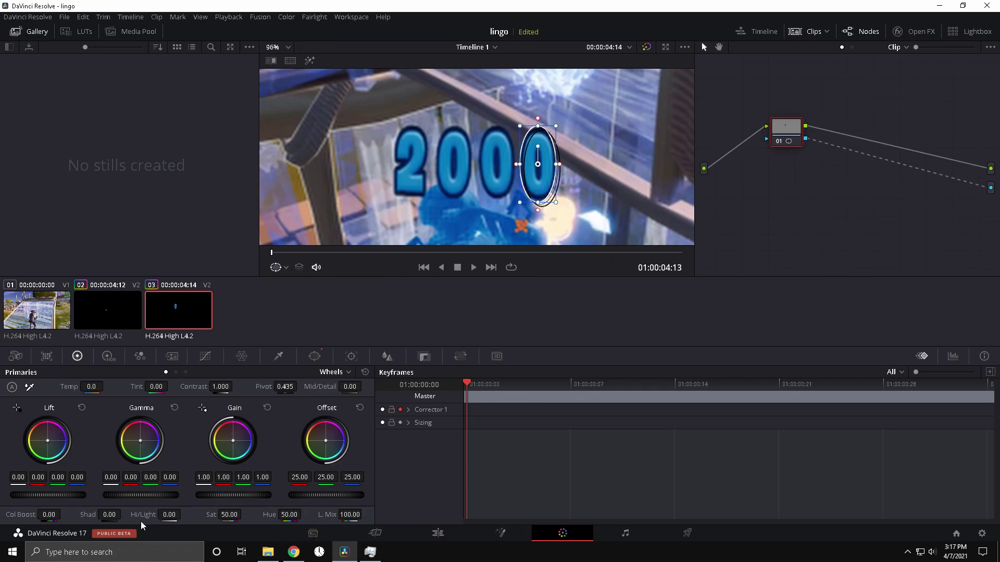
click(177, 518)
text(1)
key(Return)
At the end of the frozen zero clip, keyframe the highlights at -100
click(597, 393)
drag(597, 391, 993, 410)
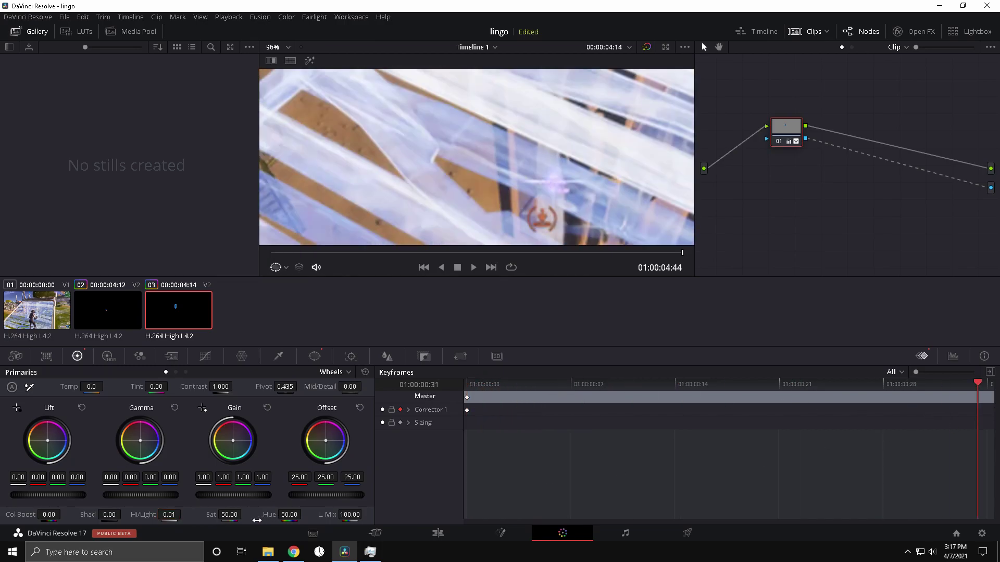
click(176, 515)
key(BackSpace)
key(BackSpace)
key(BackSpace)
key(BackSpace)
text(-100)
key(Return)
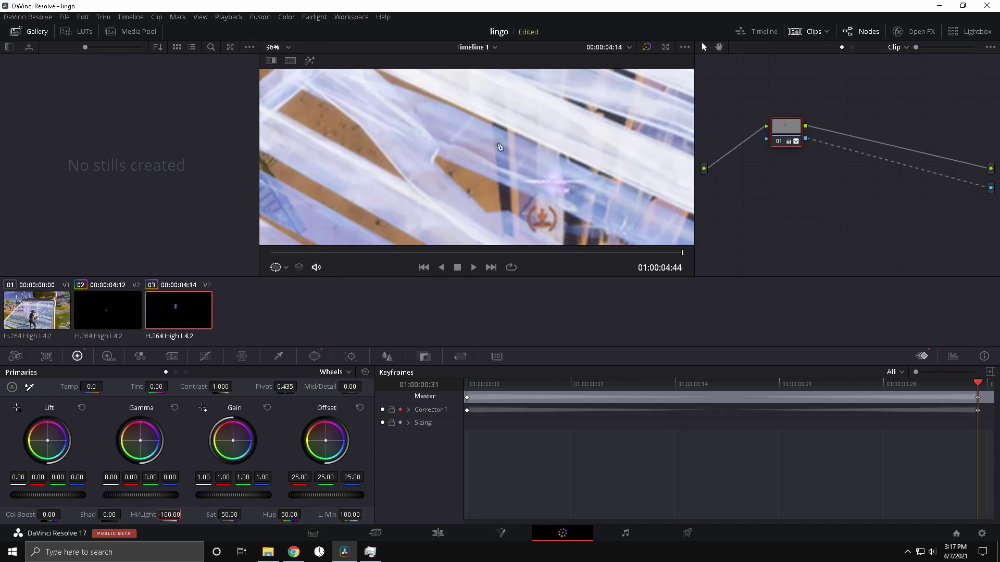
Scrub through the clip on the Color page and the Edit page to check how the added zero darkens with the number
scroll(495, 159, down, 3)
scroll(494, 159, down, 2)
drag(531, 385, 881, 389)
click(438, 533)
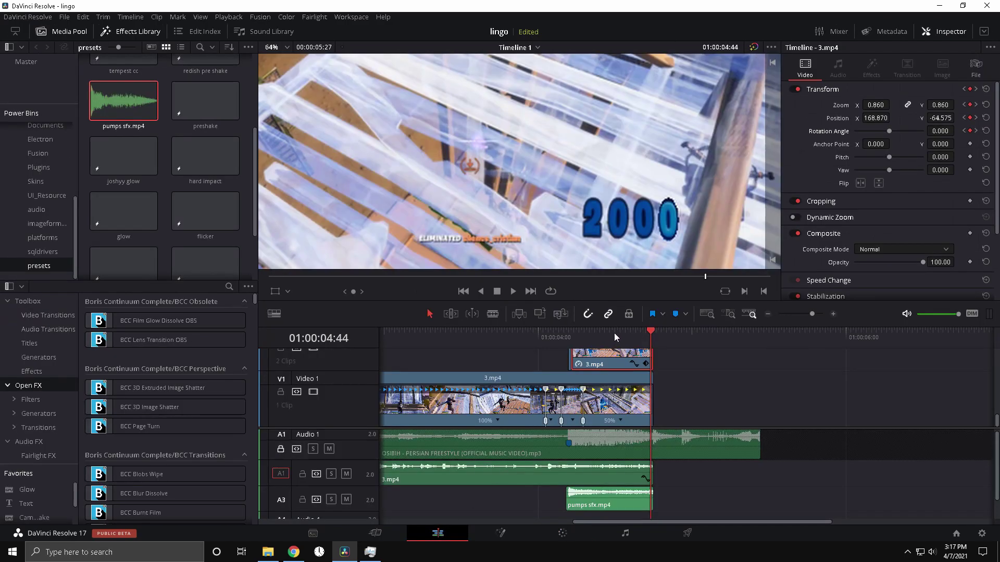
click(571, 332)
drag(577, 330, 637, 321)
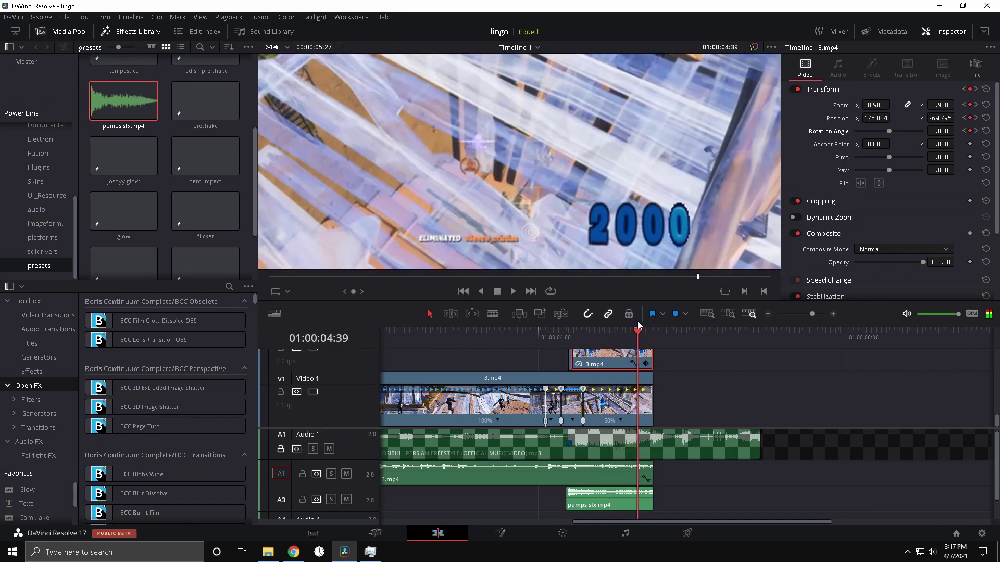
Back on the Color page, set the zero's shadows to -20 at the clip's end
click(562, 533)
key(Up)
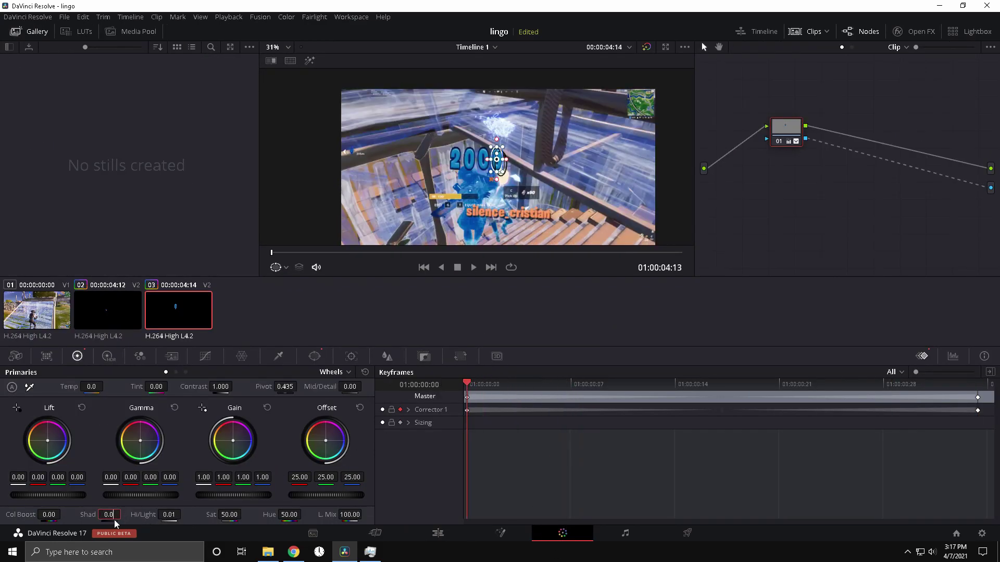
drag(469, 386, 977, 386)
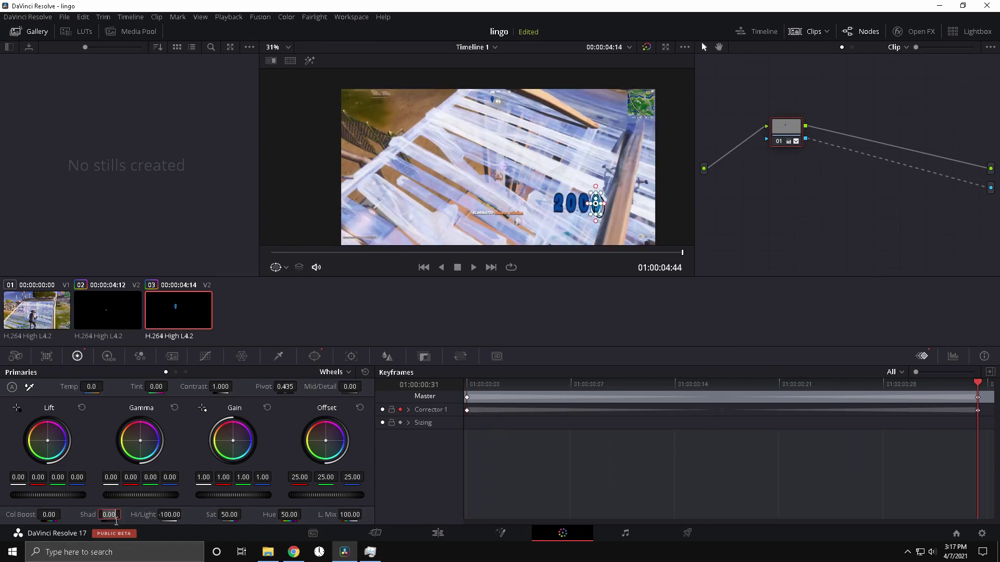
text(-20)
key(Return)
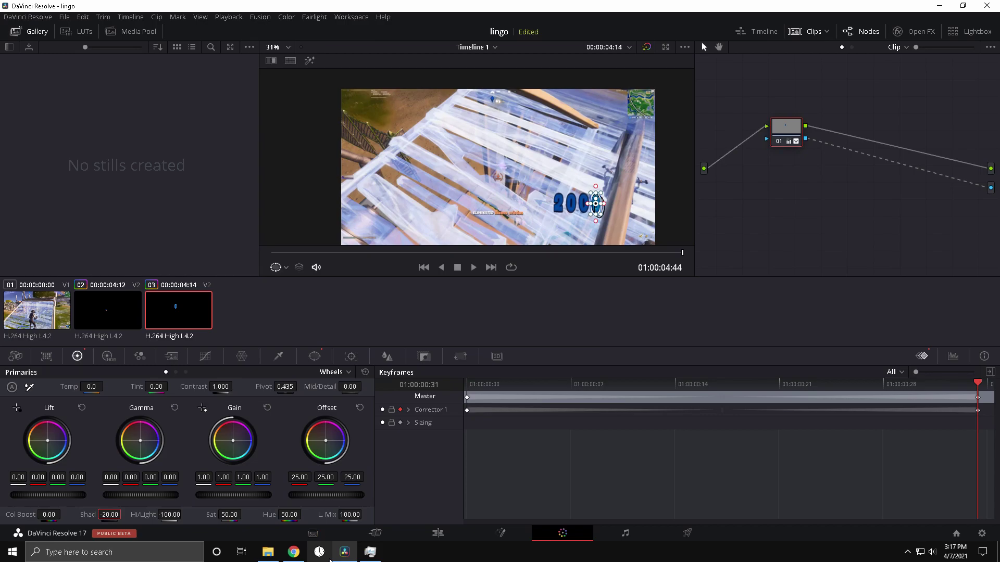
Return to the Edit page and scrub around 01:00:04:40 and 01:00:04:29 to check the darkened zero against the other digits
click(457, 532)
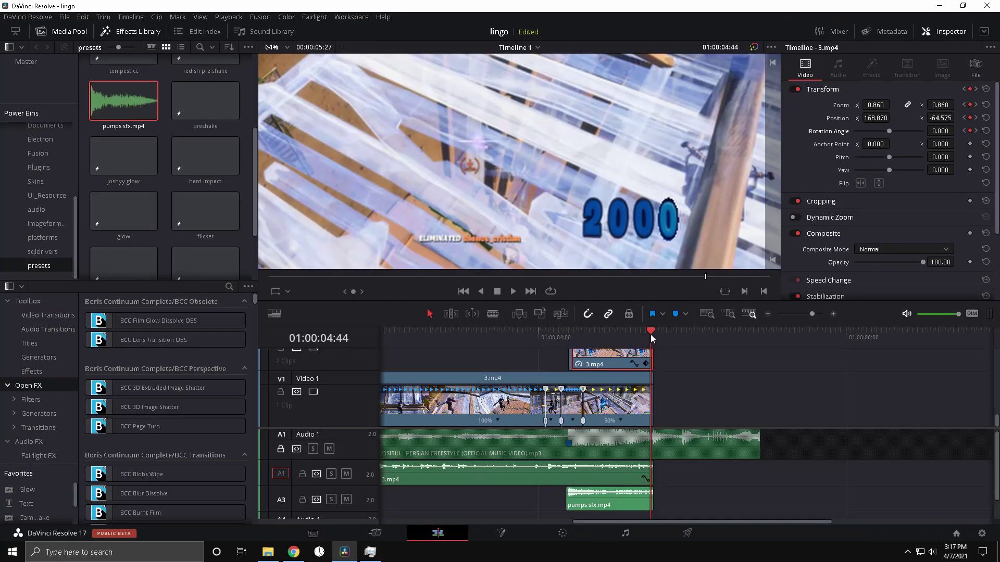
drag(629, 333, 640, 331)
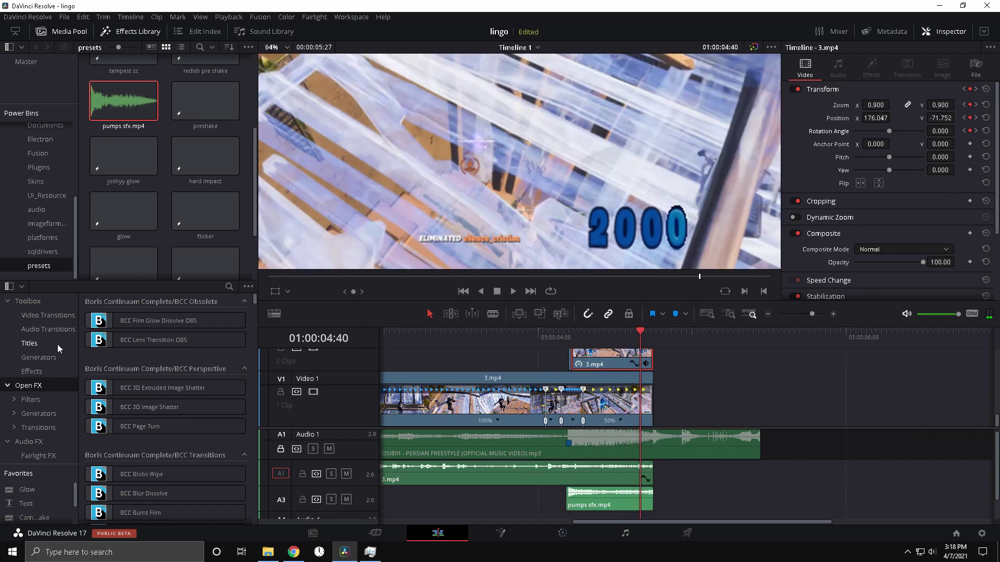
drag(617, 332, 615, 332)
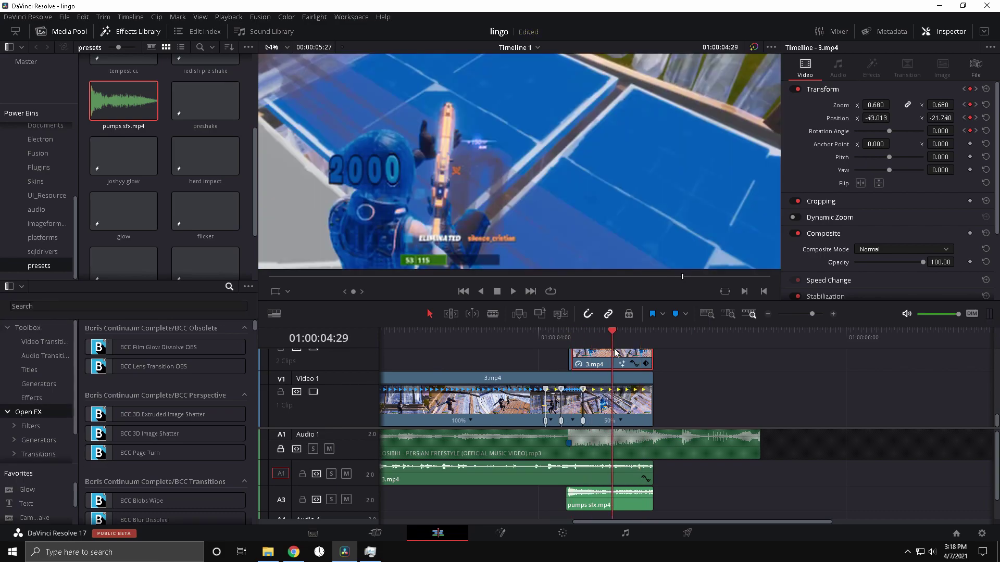
Convert the added zero's clip on Video 2 into a compound clip, keeping the default name
right_click(615, 352)
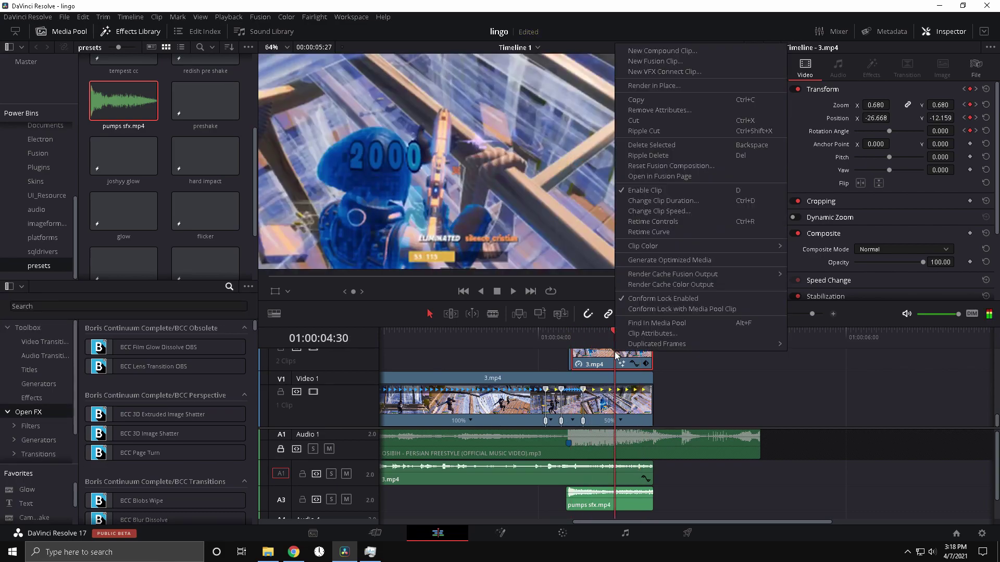
click(652, 50)
key(Return)
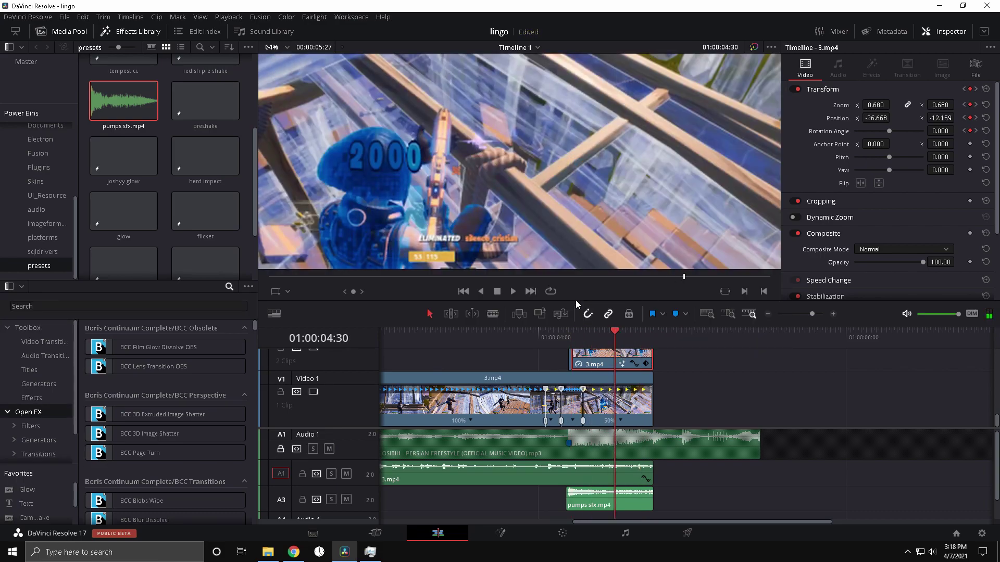
click(599, 332)
In Fusion, insert a Color Corrector node between MediaIn1 and MediaOut1 of the compound clip
click(495, 535)
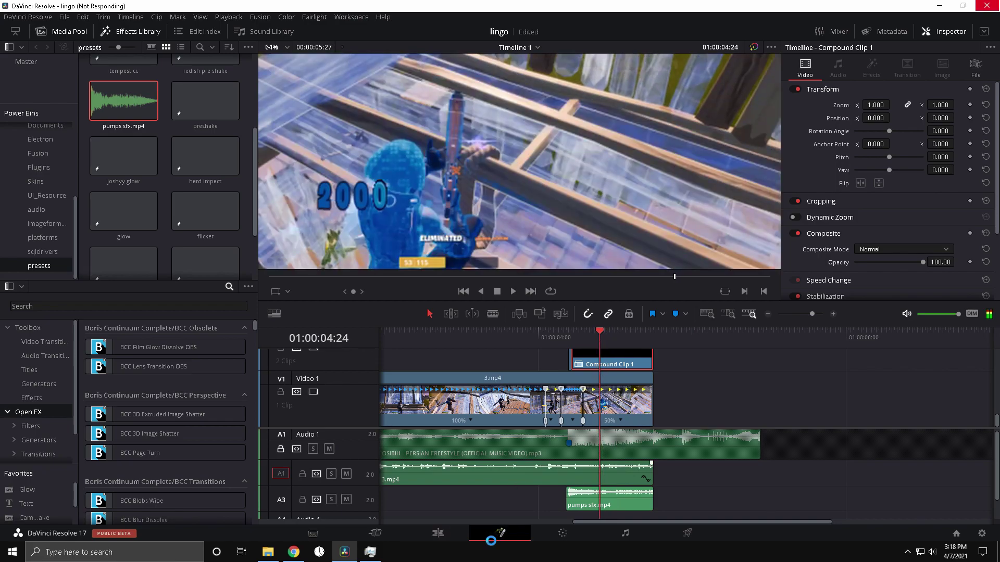
key(shift+space)
text(color corrector)
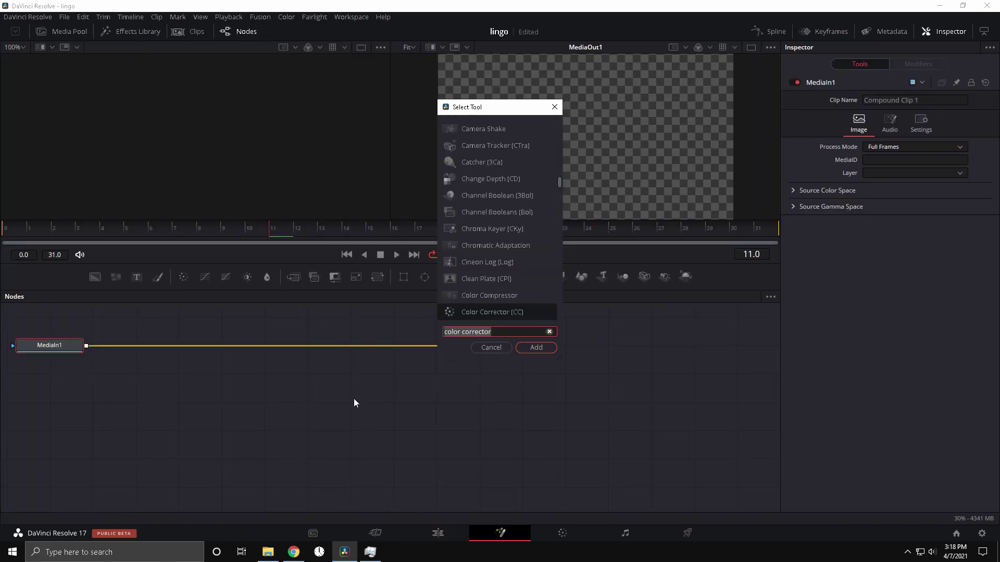
key(Return)
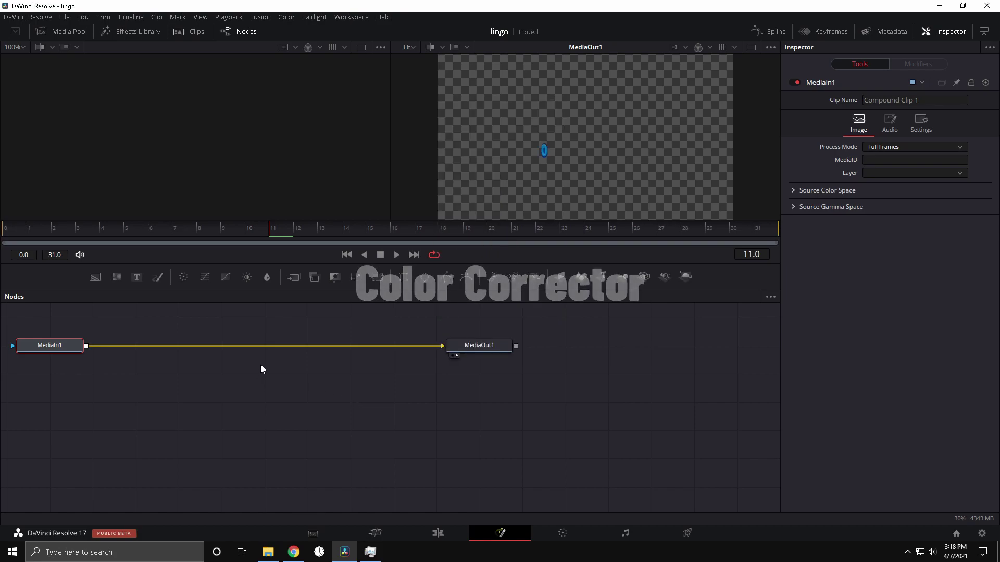
key(shift+space)
click(536, 346)
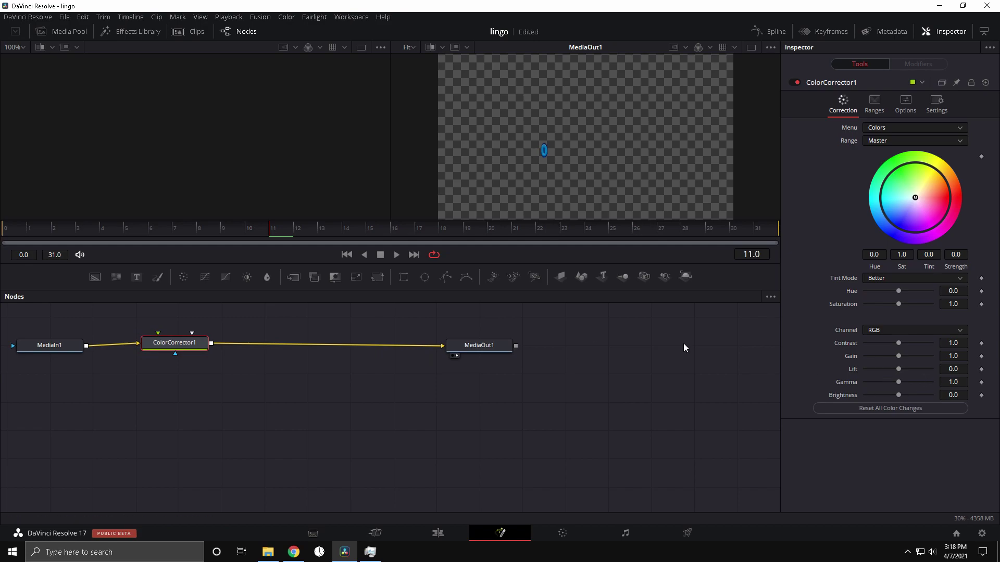
Keyframe the Color Corrector's gamma at frame 0 with its default value, and set it to 0.7 at frame 31
drag(272, 230, 4, 228)
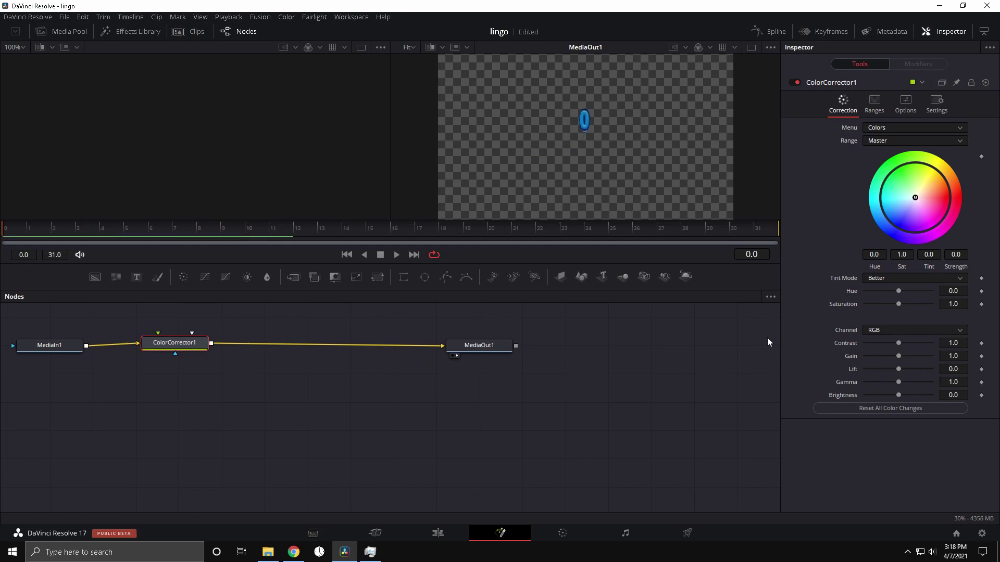
click(980, 382)
click(765, 228)
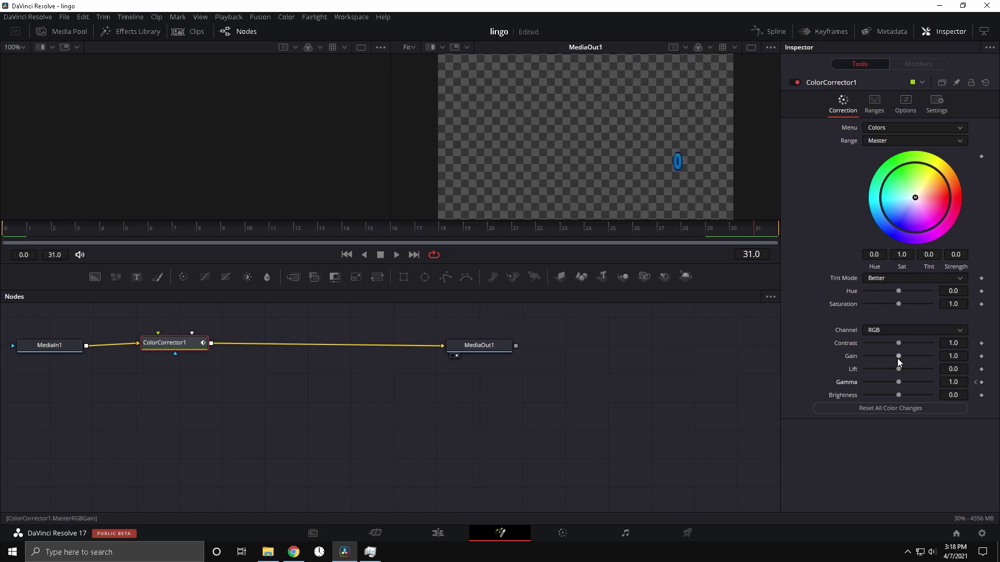
click(964, 384)
text(0.7)
key(Tab)
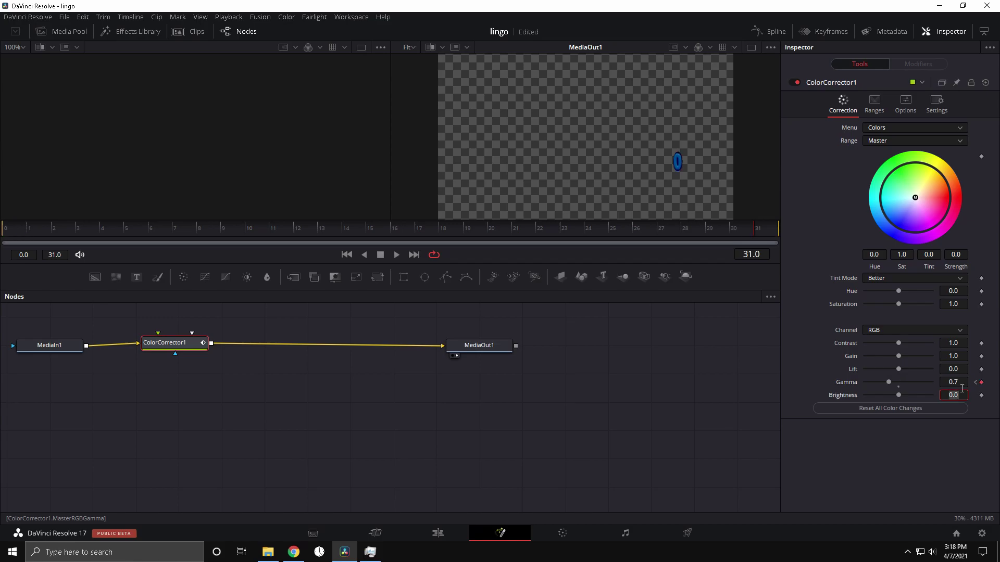
Compare the zero with the other digits on the Edit page and set the gamma at frame 31 to 0.8
click(438, 533)
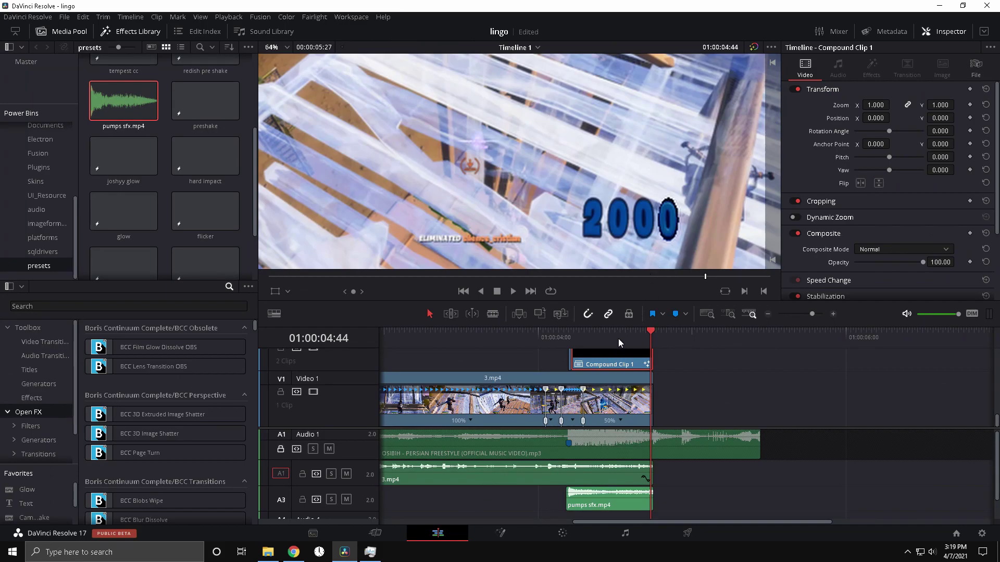
click(500, 533)
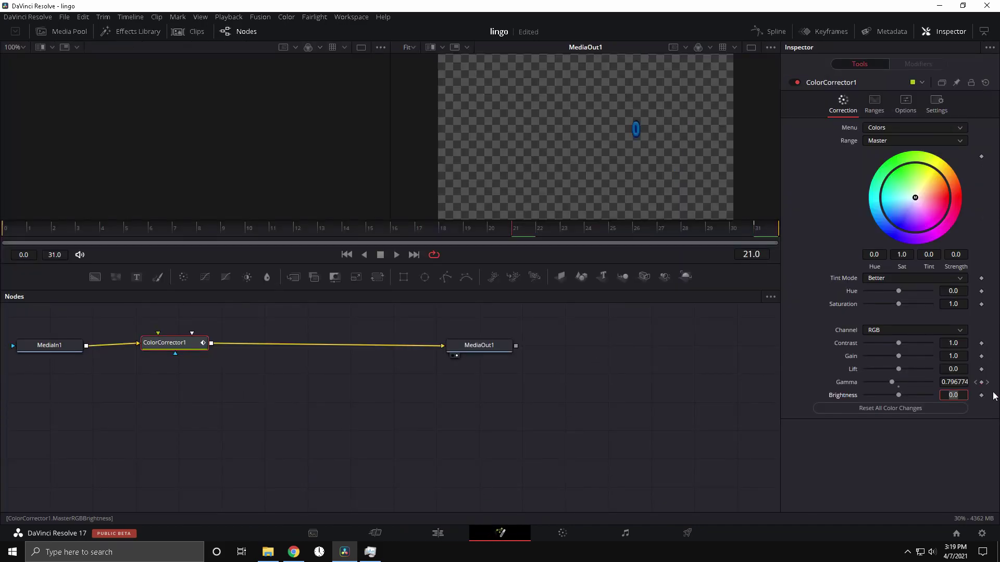
click(753, 228)
click(957, 384)
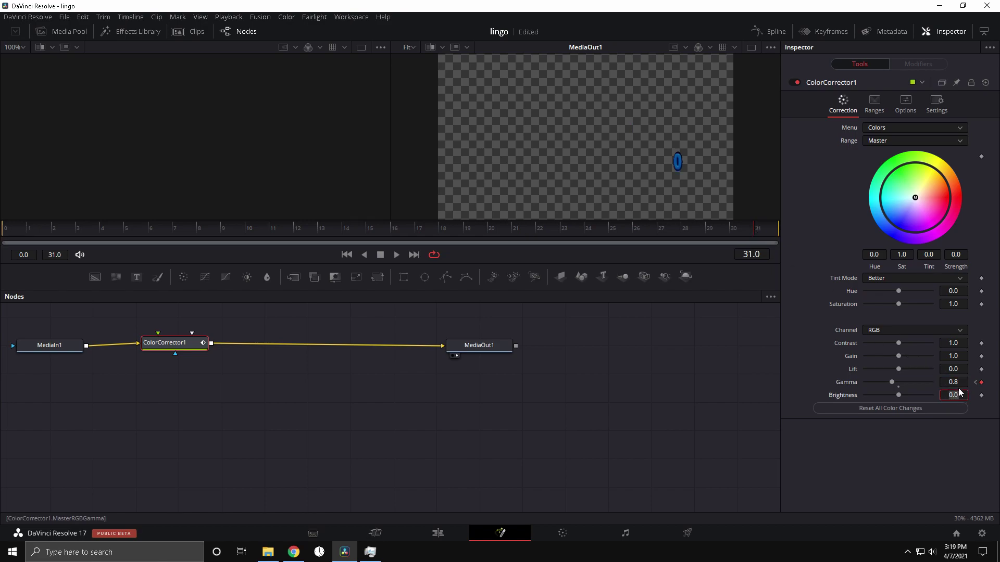
Scrub the Edit timeline back to 01:00:04:16 and keyframe the Color Corrector's gamma at 0.9 on frame 3
click(440, 533)
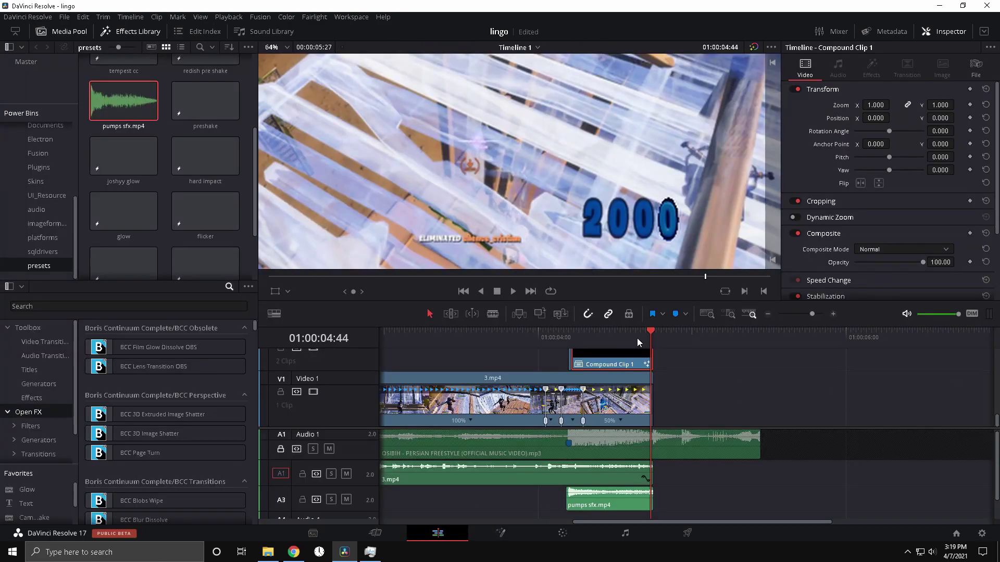
drag(617, 342, 597, 335)
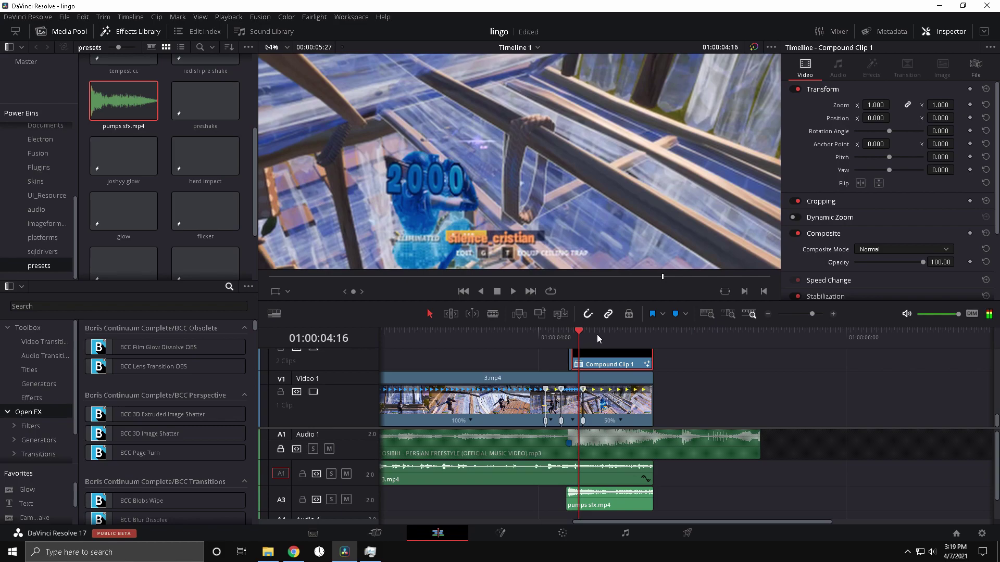
click(511, 526)
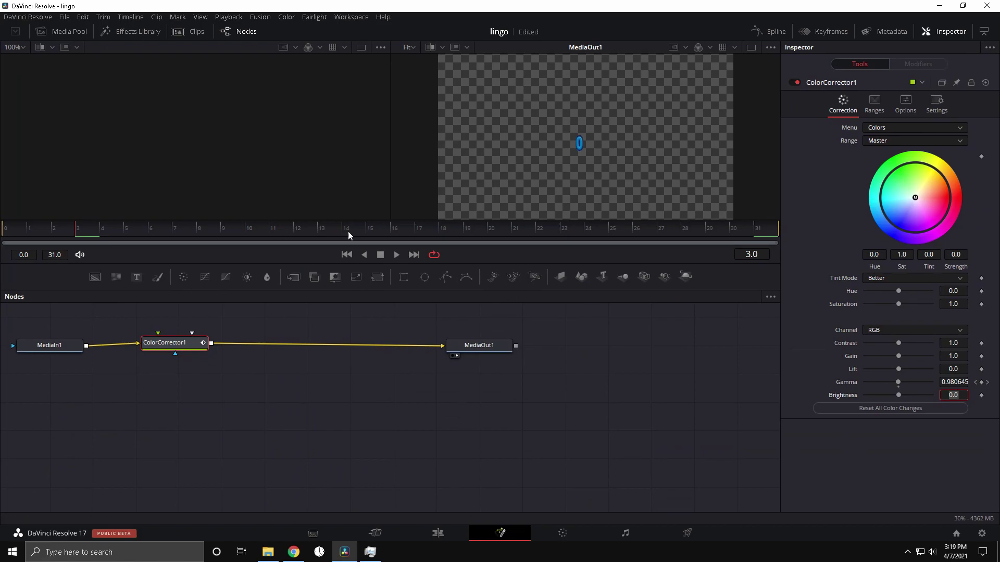
click(981, 382)
click(956, 386)
text(0.)
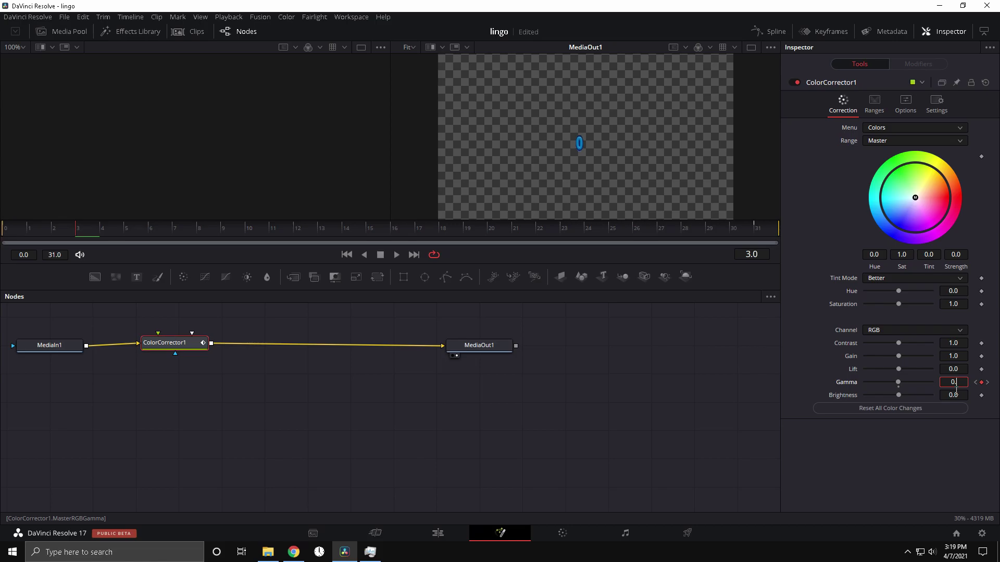
key(Tab)
Check the zero around 01:00:04:16 on the Edit page and set the gamma keyframe at frame 3 to 0.85
click(452, 535)
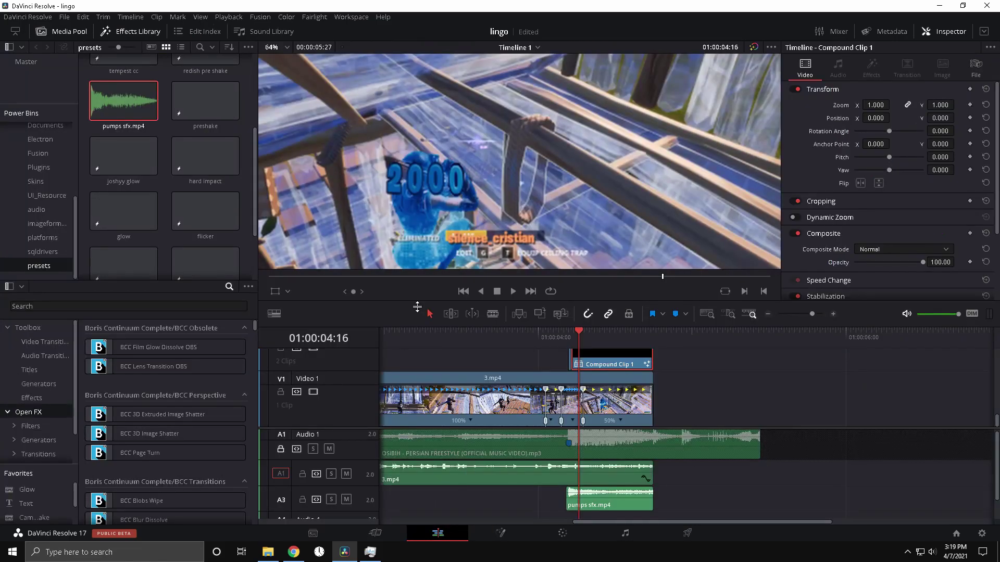
click(562, 532)
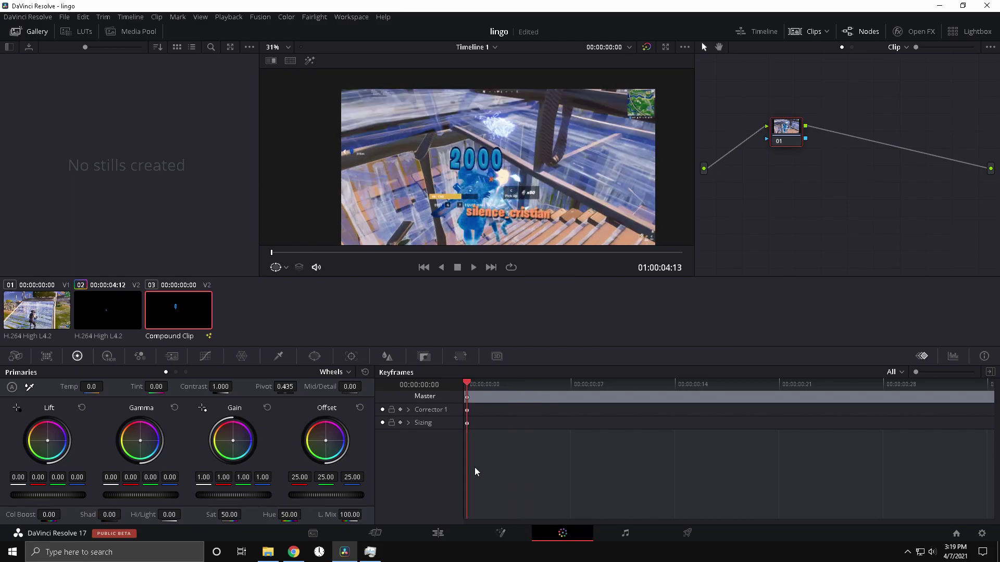
click(438, 532)
drag(599, 336, 582, 330)
click(501, 533)
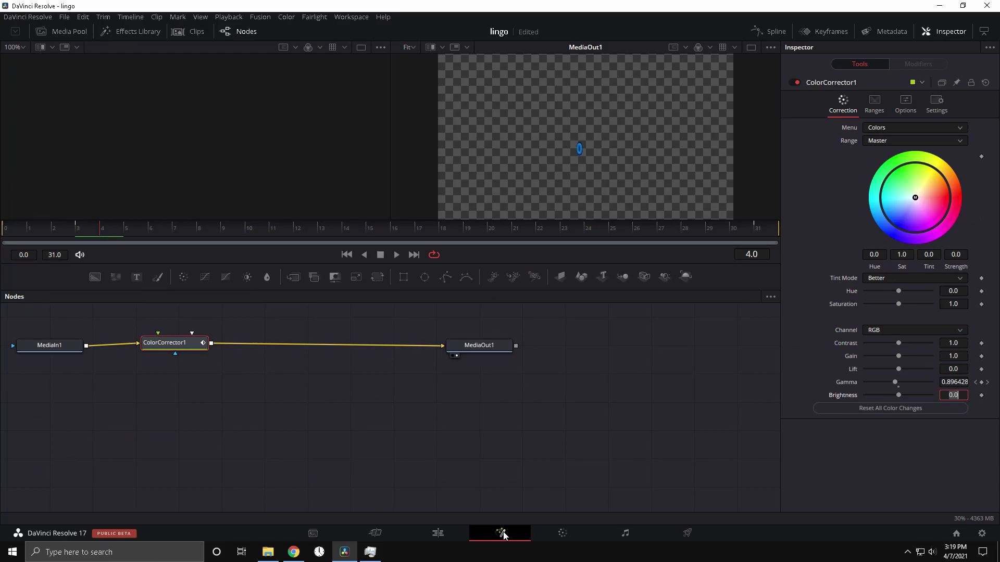
drag(102, 232, 79, 232)
click(966, 386)
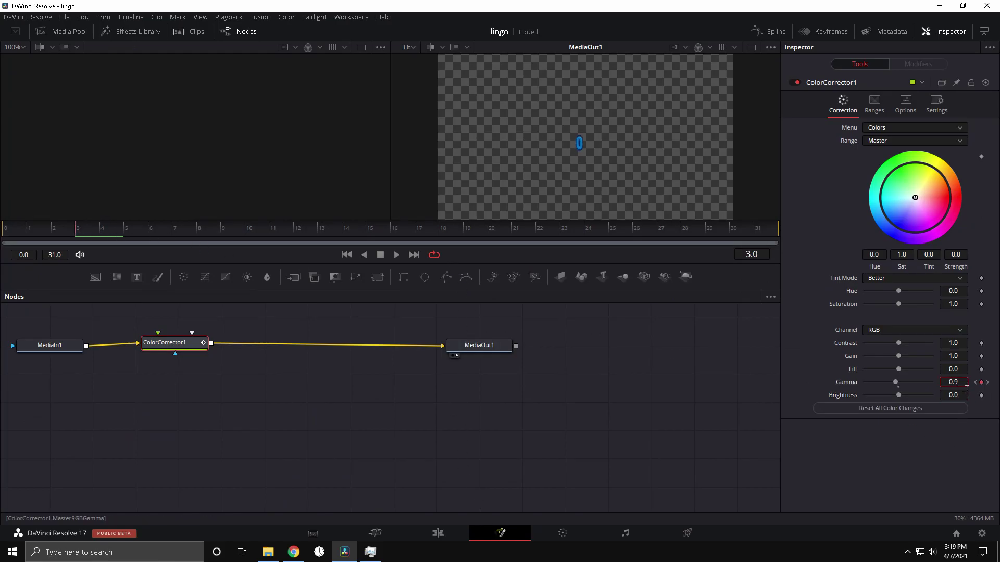
text(85)
key(Tab)
Scrub the Edit timeline through the fade and keyframe the Color Corrector's gamma at 0.75 on frame 14
click(439, 539)
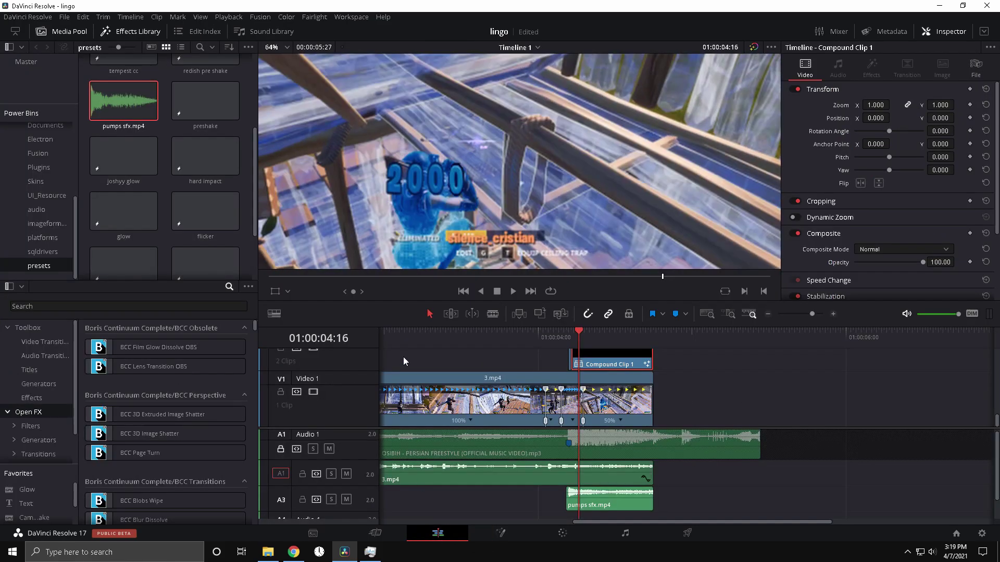
drag(579, 331, 649, 327)
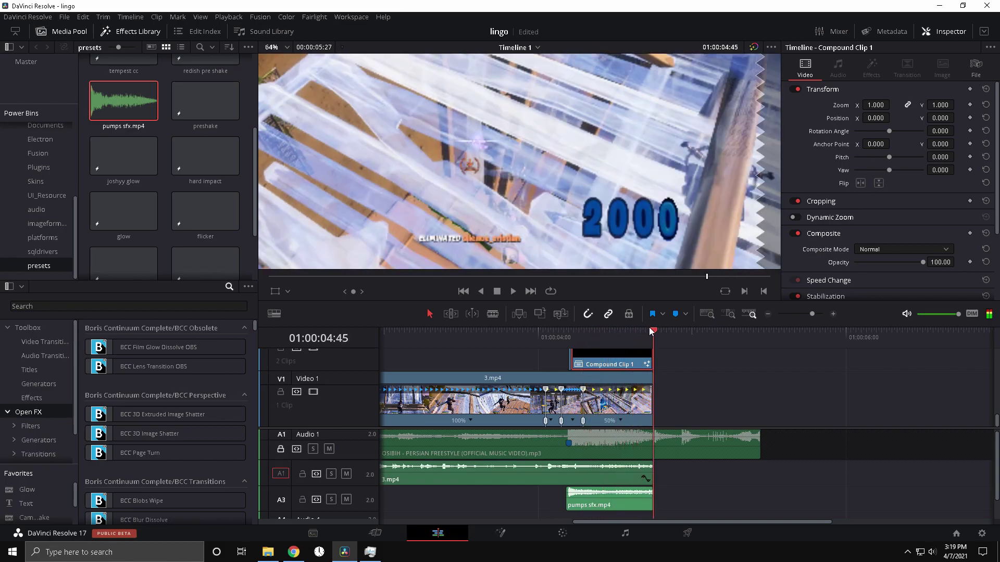
click(515, 533)
click(377, 227)
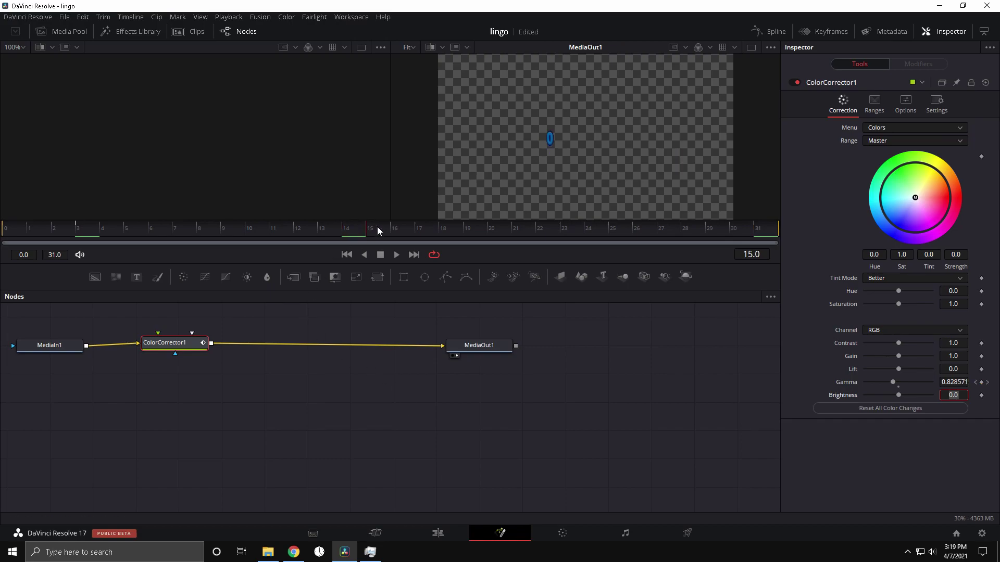
click(346, 232)
click(954, 382)
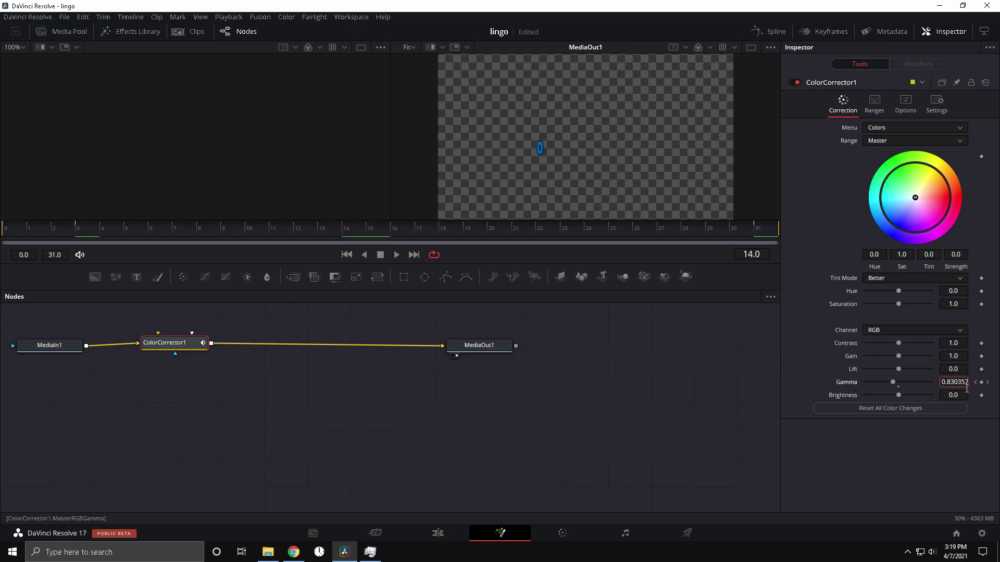
key(BackSpace)
key(Tab)
double_click(960, 382)
key(BackSpace)
text(0.75)
key(Tab)
Scrub through the clip in Fusion and on the Edit page to compare the zero's brightness with the other digits
drag(359, 229, 718, 226)
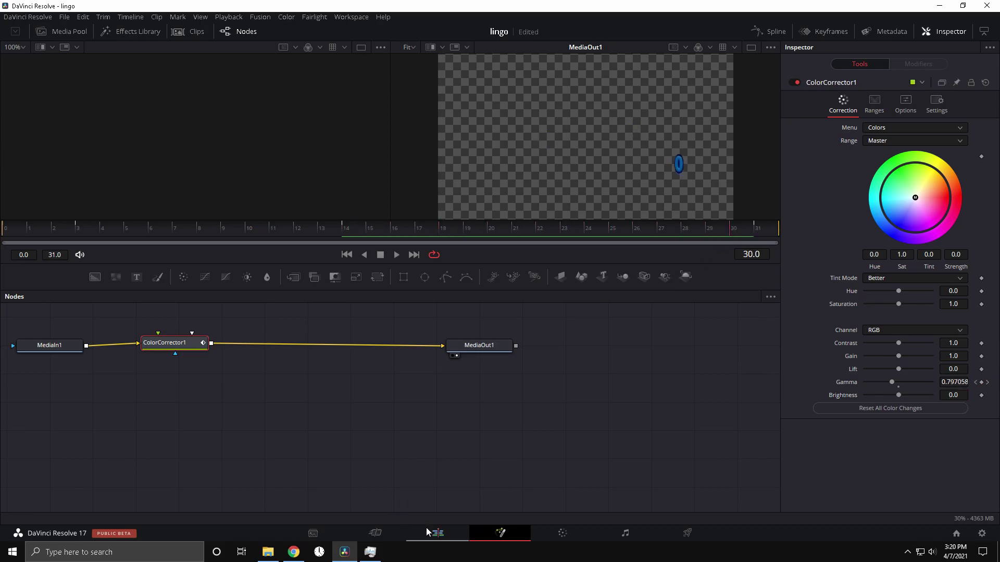
click(426, 529)
drag(631, 333, 604, 336)
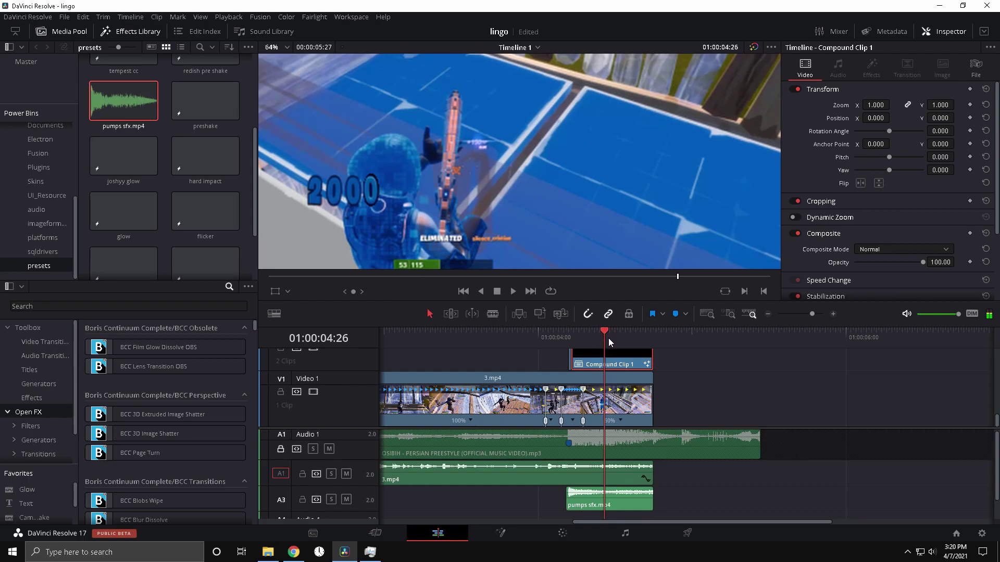
drag(603, 340, 572, 334)
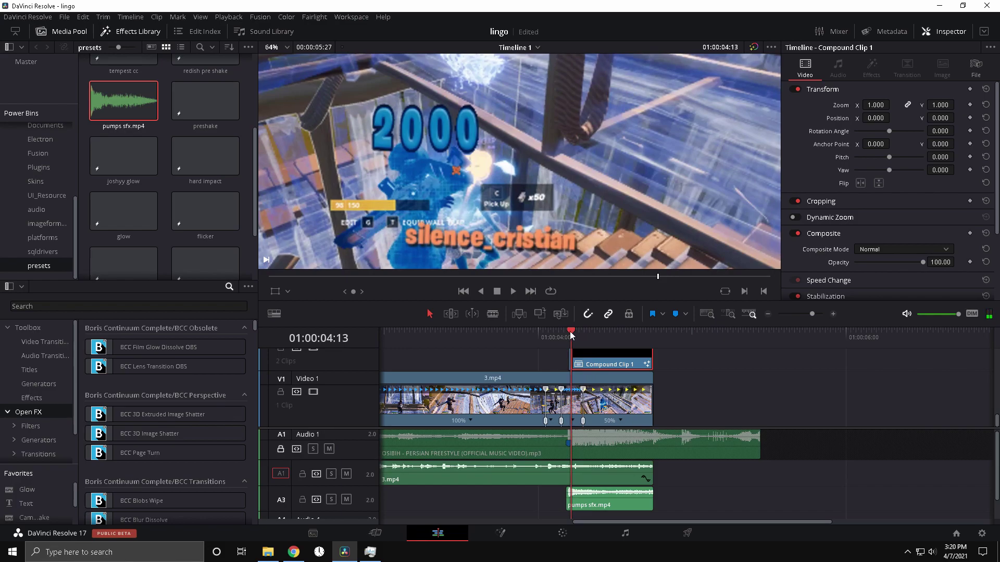
Add the hard impact preset from the presets bin to Video 3, starting at 01:00:04:12
scroll(691, 389, up, 2)
scroll(692, 388, down, 1)
drag(812, 313, 815, 312)
scroll(686, 357, up, 3)
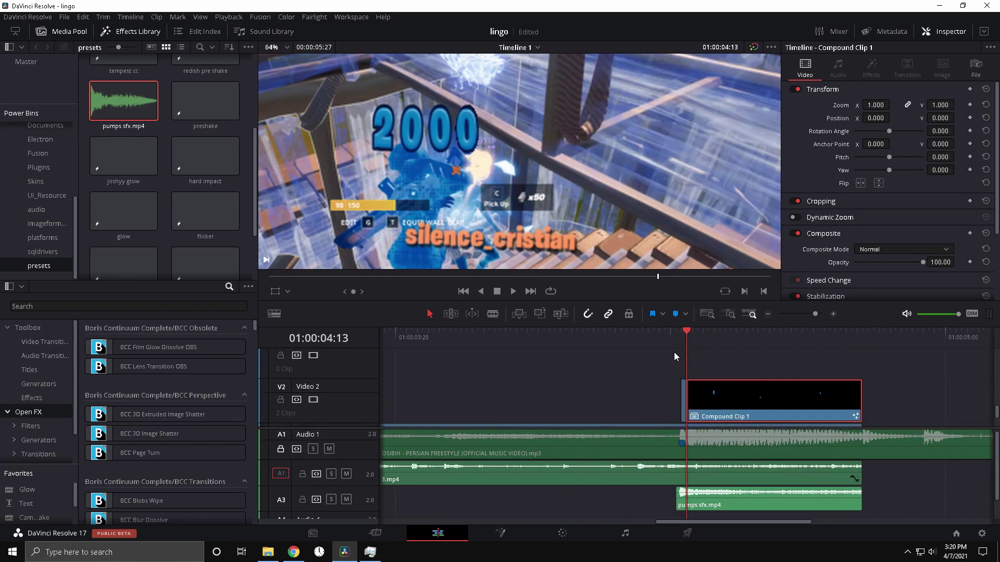
click(682, 332)
click(208, 166)
scroll(210, 166, down, 2)
scroll(207, 169, down, 2)
scroll(168, 213, up, 9)
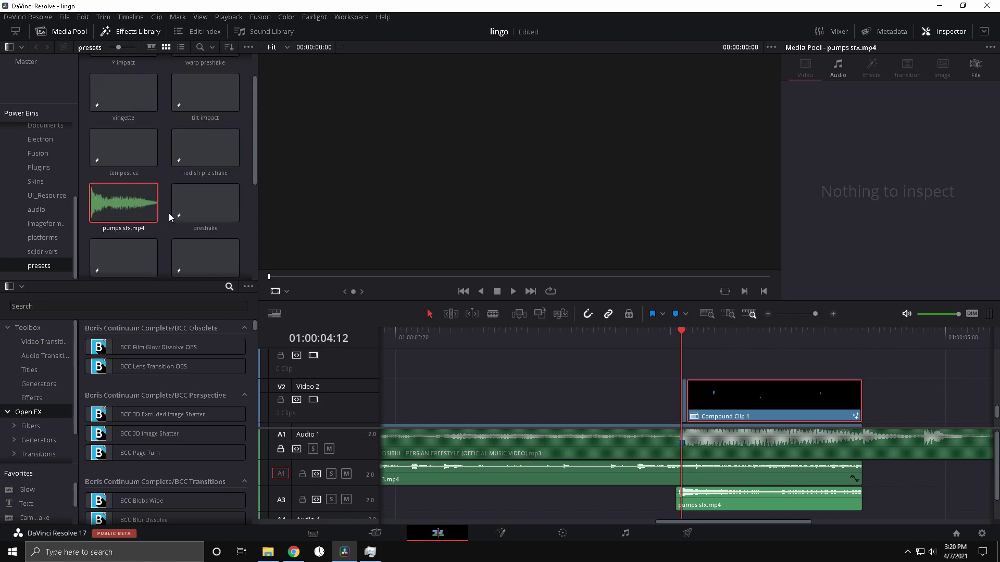
scroll(170, 208, up, 1)
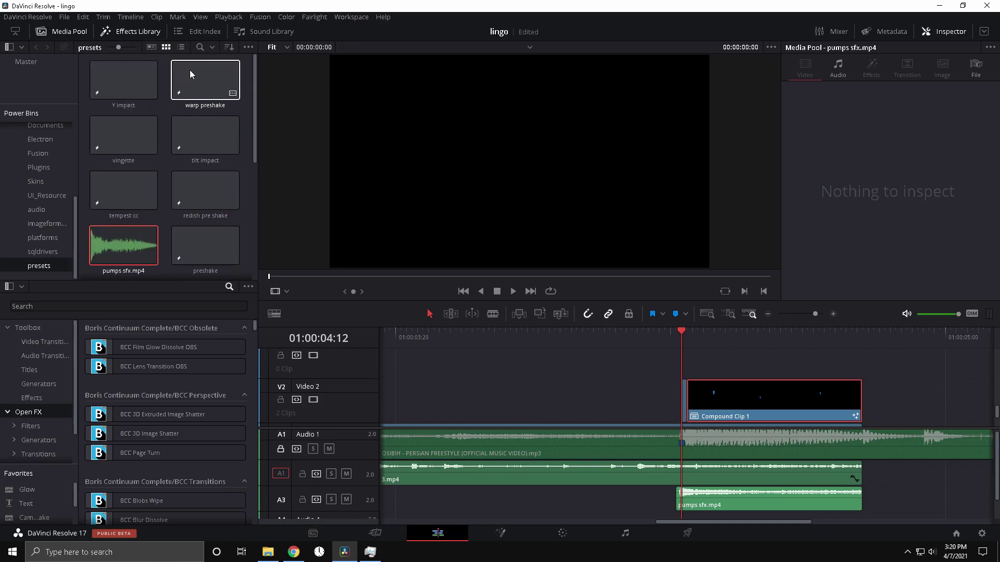
scroll(203, 177, down, 2)
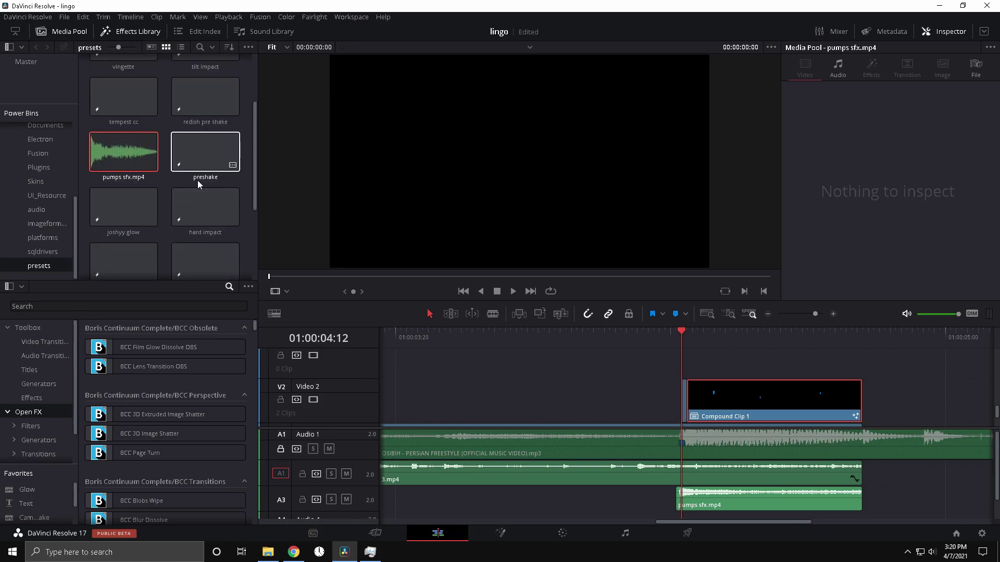
drag(672, 371, 718, 344)
Trim the end of the hard impact effect on Video 3 to match the end of the compound clip
drag(816, 314, 813, 314)
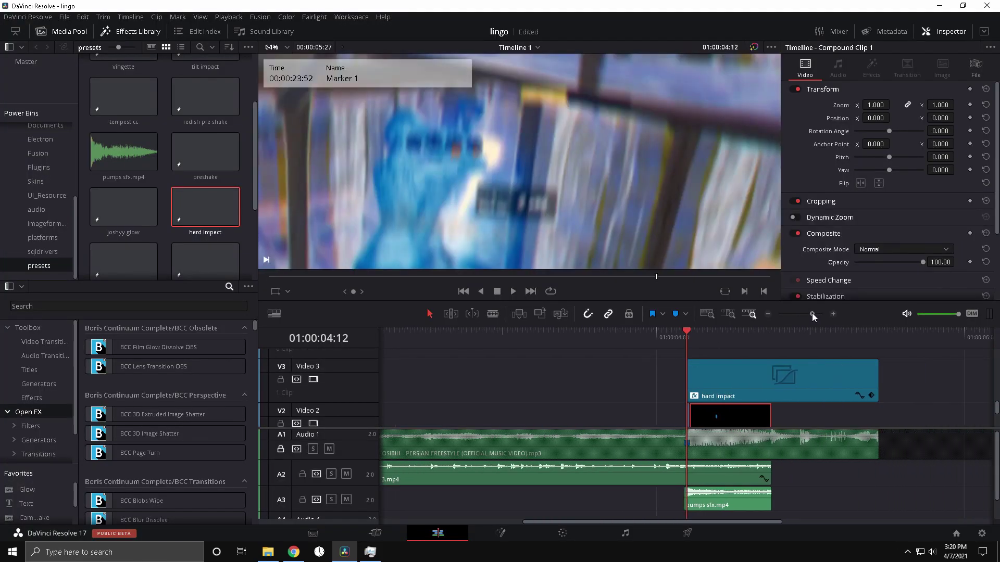
drag(870, 388, 770, 383)
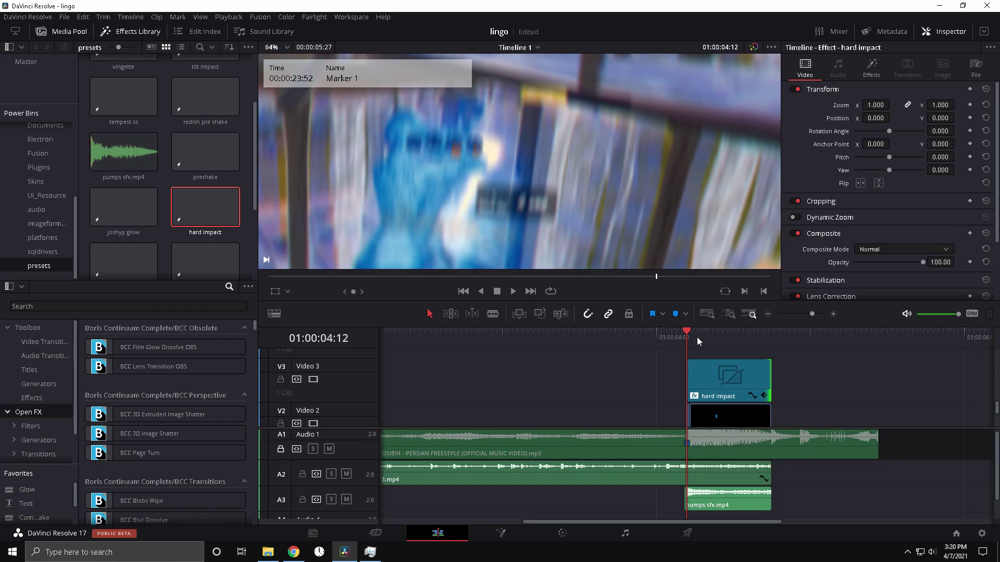
drag(812, 314, 813, 314)
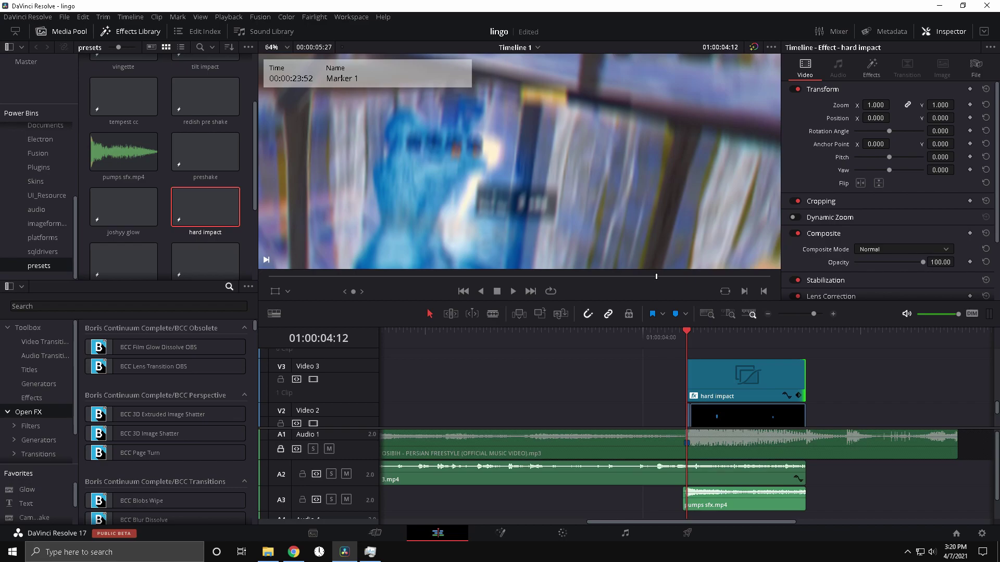
click(268, 552)
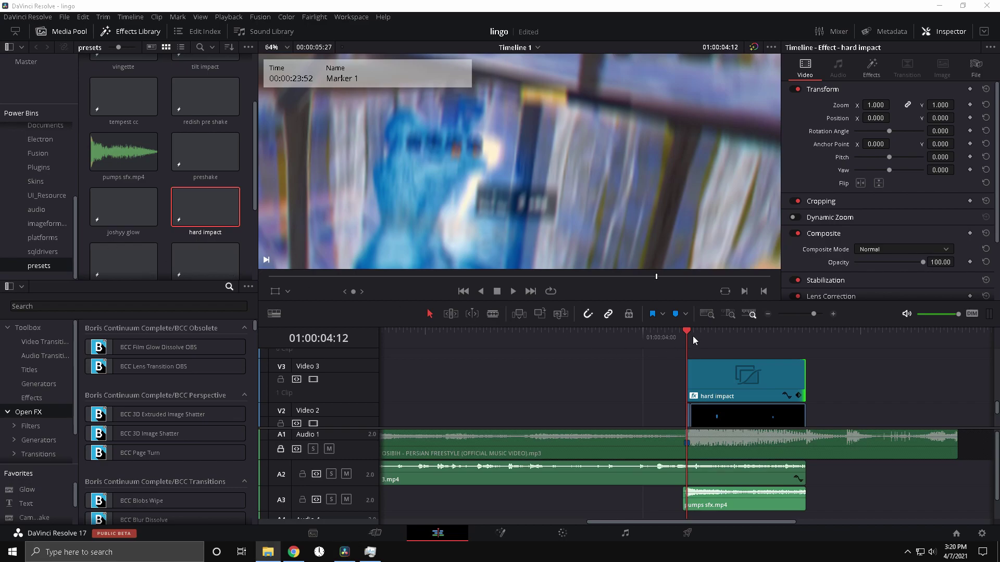
drag(816, 314, 818, 315)
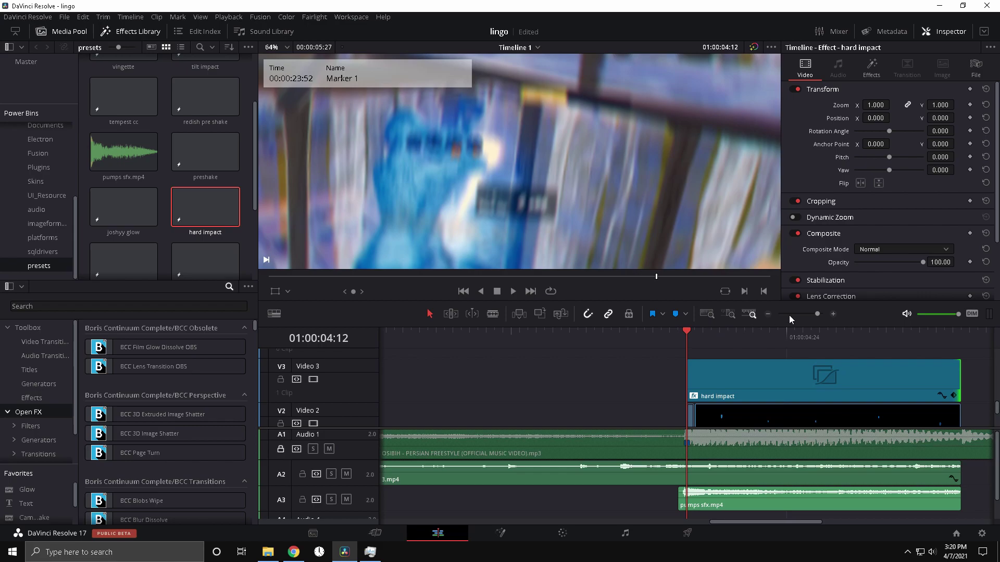
drag(817, 314, 817, 320)
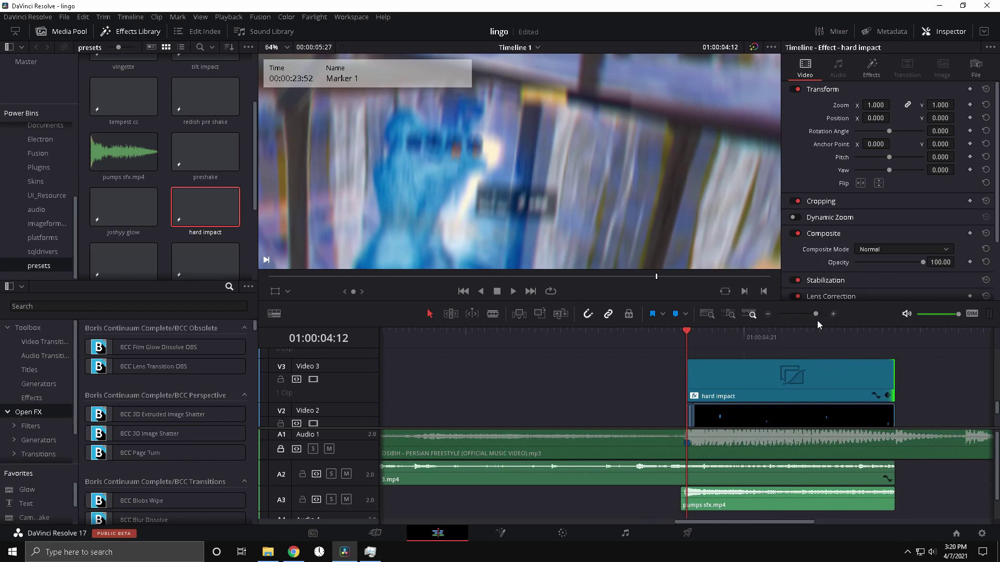
scroll(209, 156, down, 3)
scroll(119, 135, up, 6)
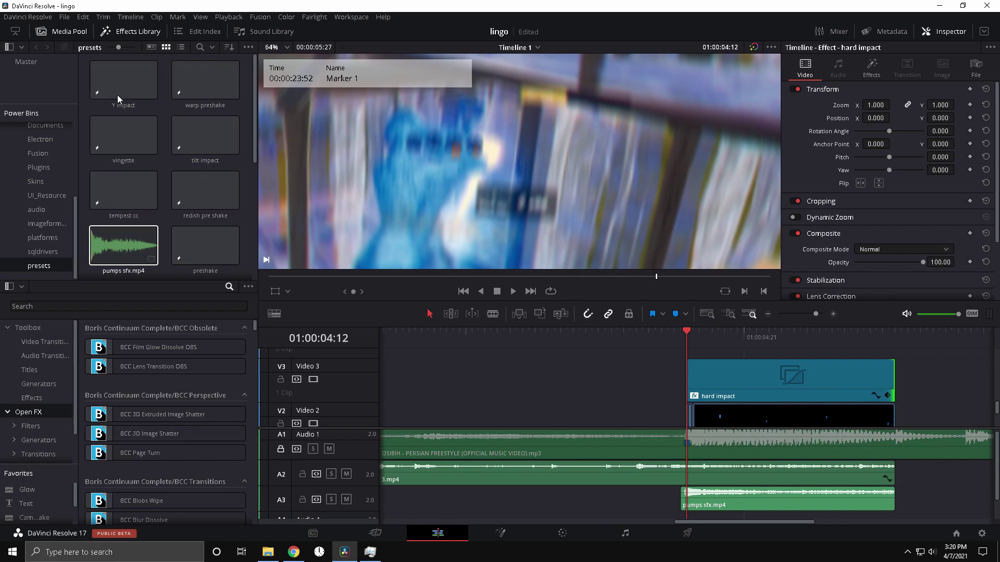
click(155, 192)
click(163, 91)
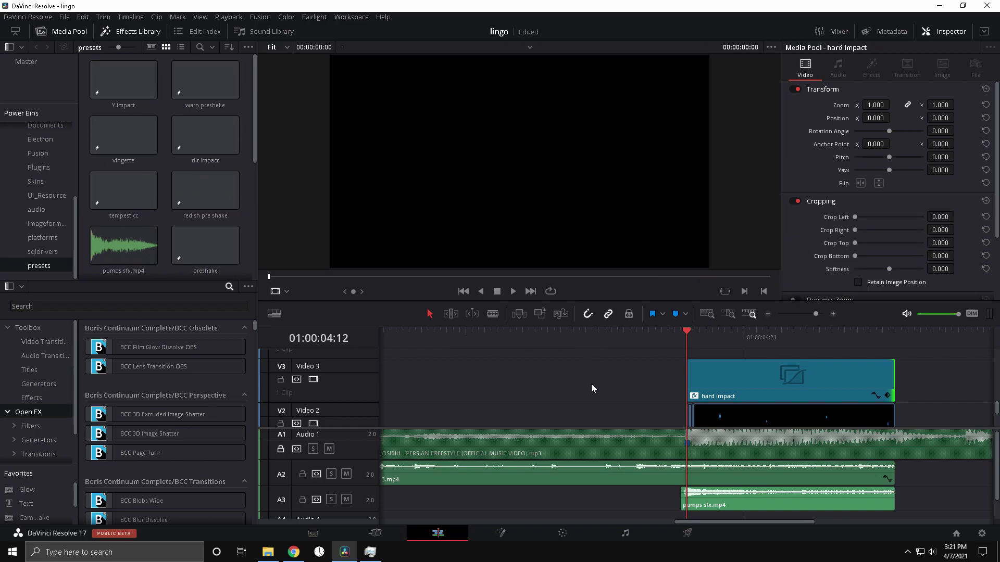
Step to the start of the hard impact effect and play it back with the whole frame in view
click(642, 386)
drag(686, 331, 681, 332)
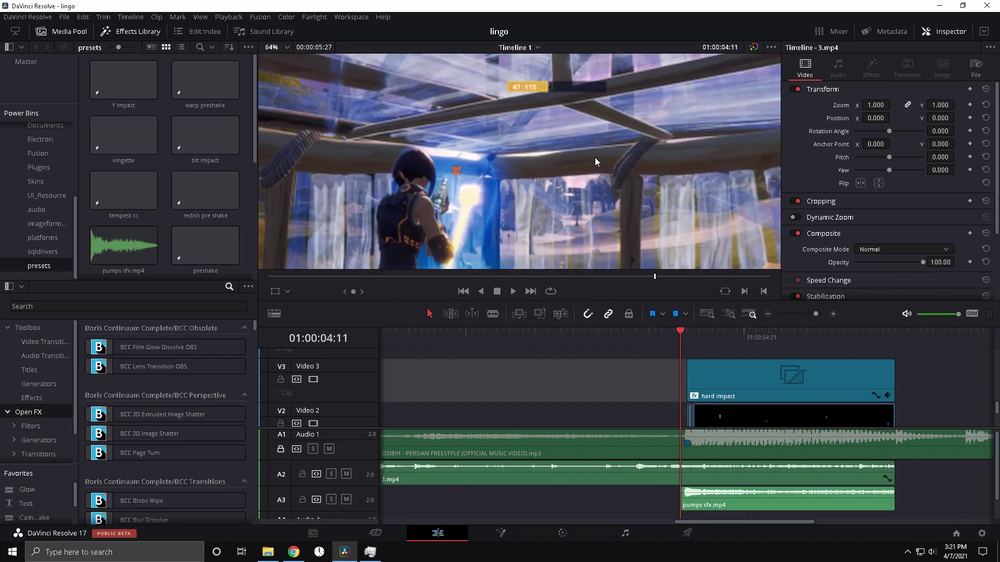
key(Right)
scroll(590, 200, down, 3)
scroll(591, 198, up, 1)
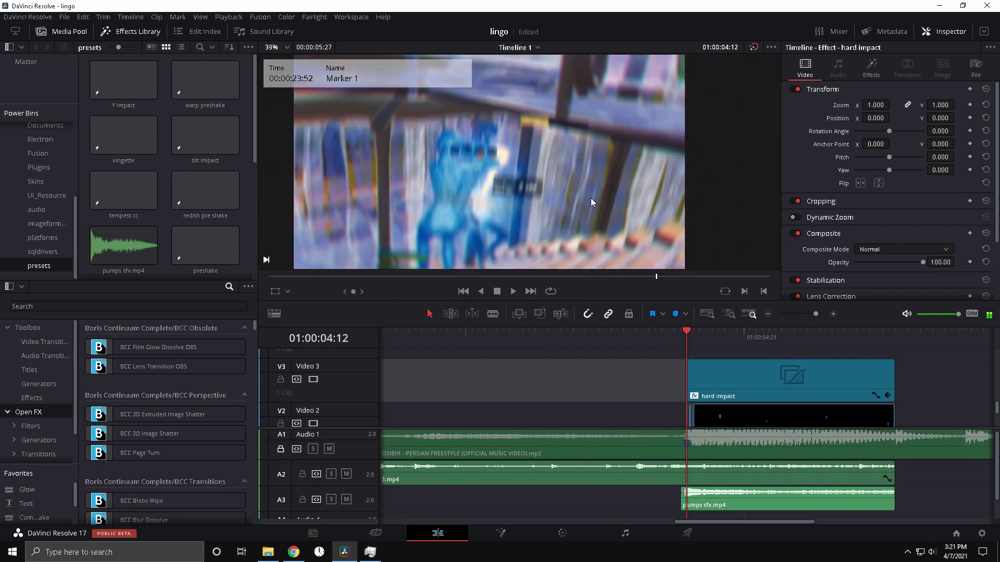
key(space)
drag(883, 337, 685, 342)
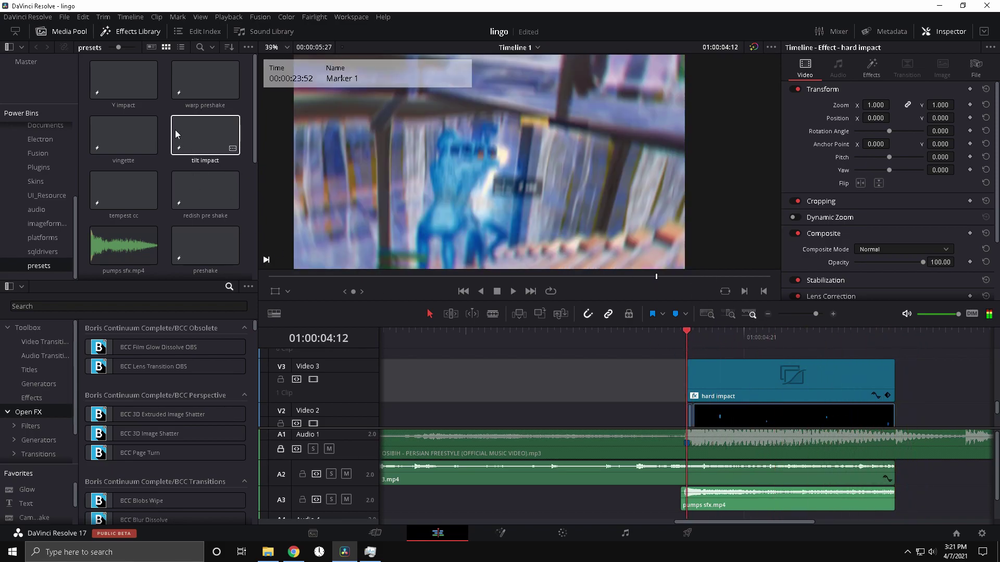
Add the preshake preset to Video 3 so it ends where the hard impact effect begins, and select it
scroll(218, 193, down, 1)
drag(576, 344, 538, 399)
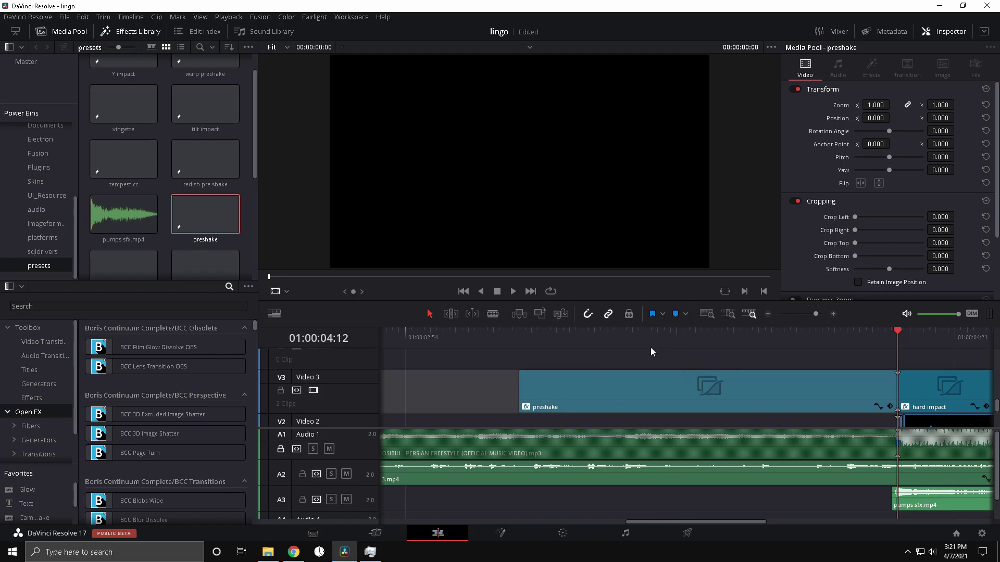
drag(620, 338, 657, 339)
click(675, 384)
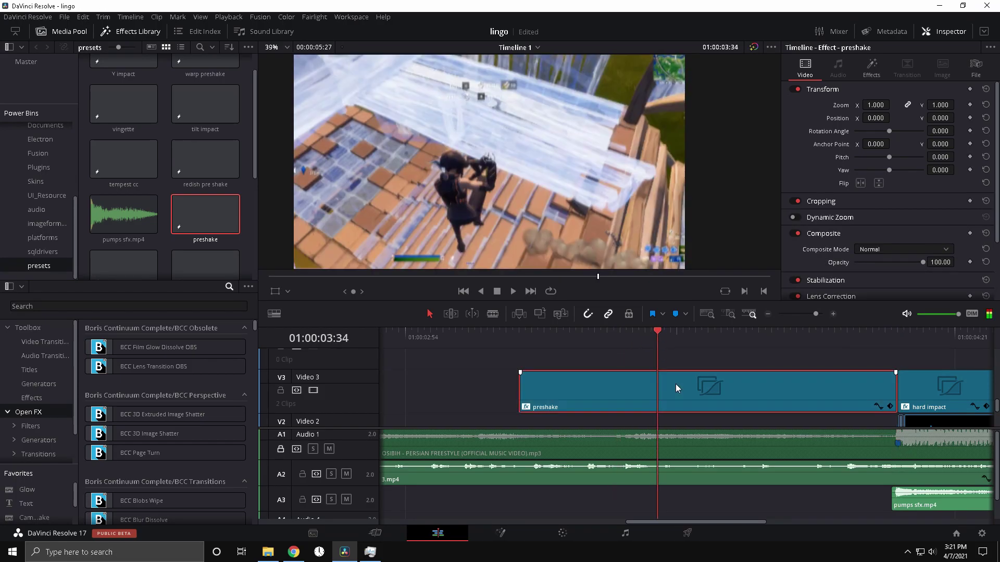
Open the preshake effect in Fusion and insert a Color Corrector between MediaIn1 and MediaOut1
drag(815, 314, 819, 314)
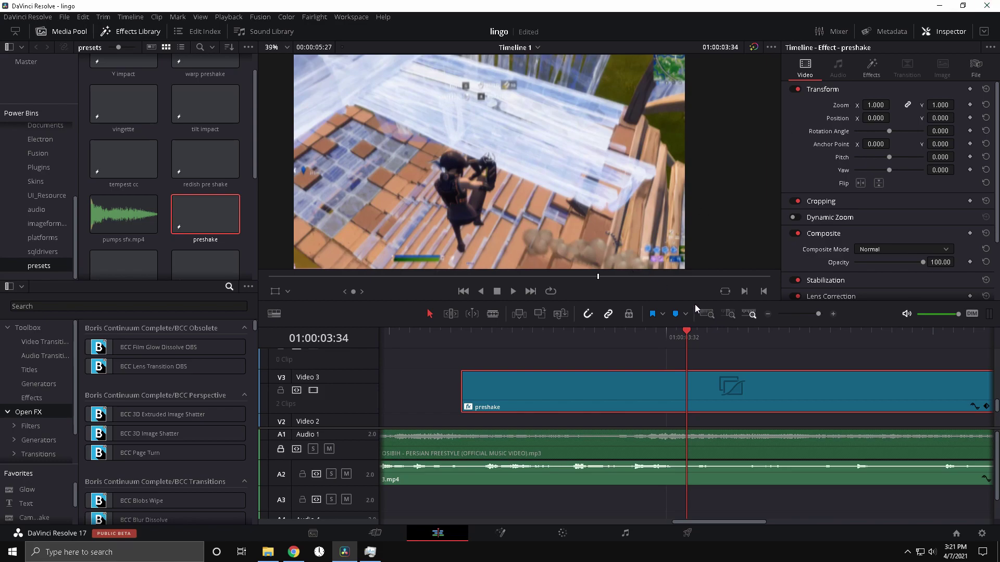
click(667, 337)
click(814, 314)
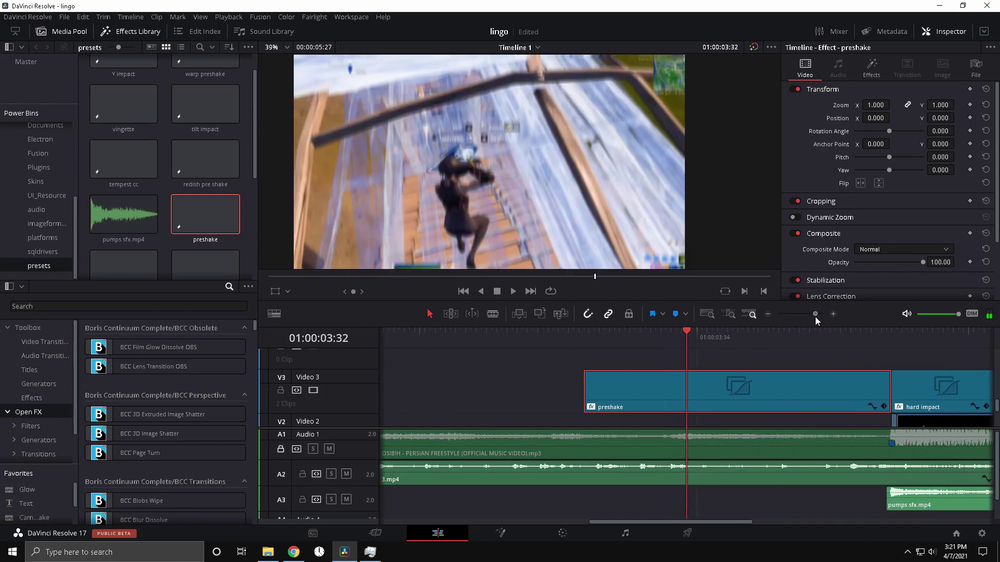
drag(680, 342, 726, 342)
click(514, 534)
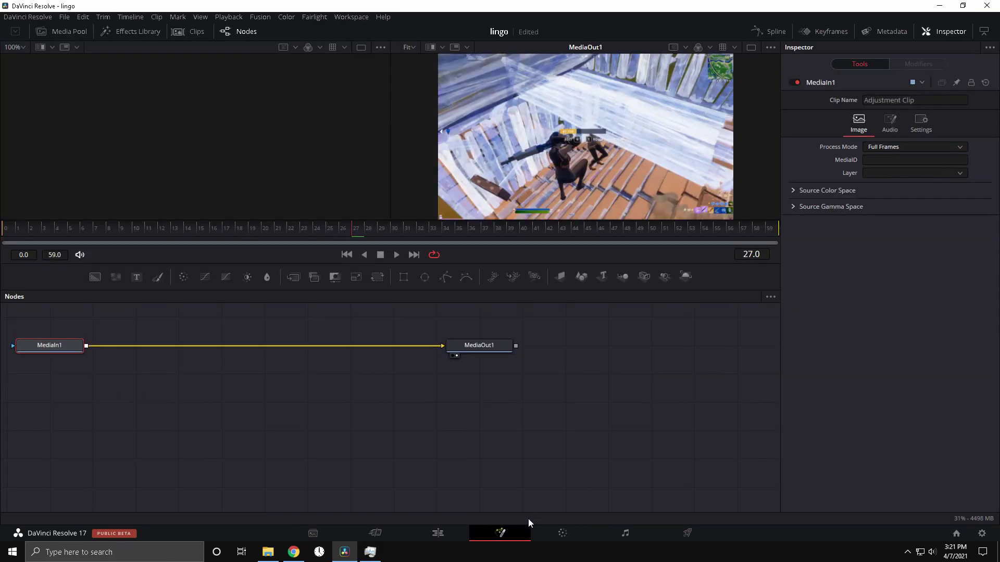
key(shift+space)
text(color corrector)
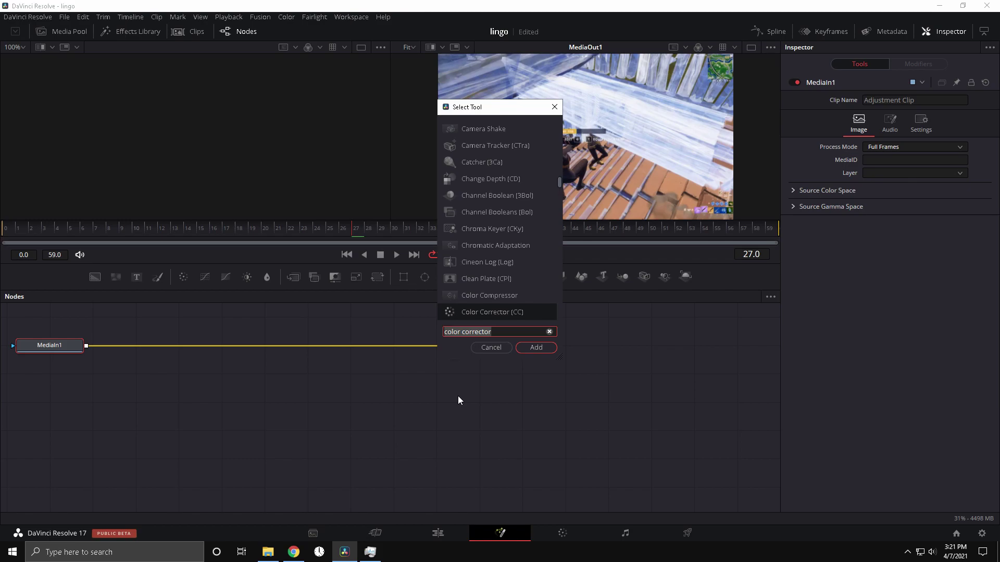
key(Escape)
key(shift+space)
click(532, 346)
drag(137, 343, 187, 344)
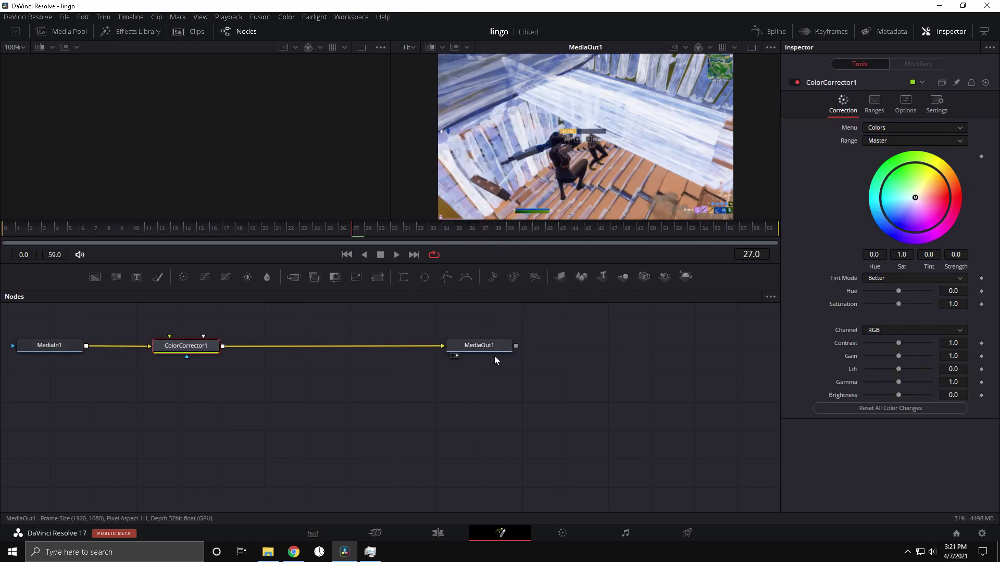
Keyframe the Color Corrector's gamma at 1.0 on frame 30 and at a darker value on frame 60 of the preshake
drag(356, 237, 385, 239)
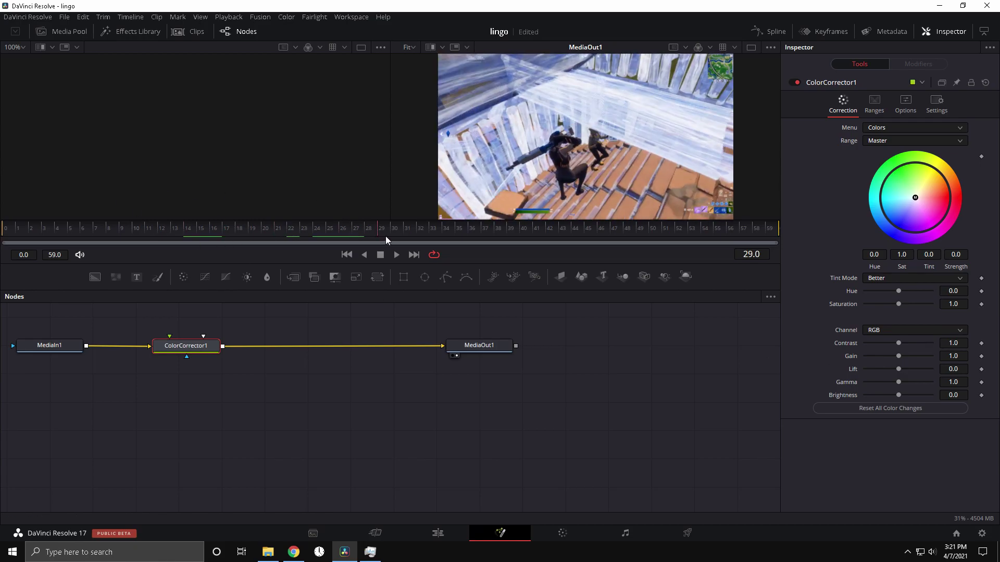
key(Right)
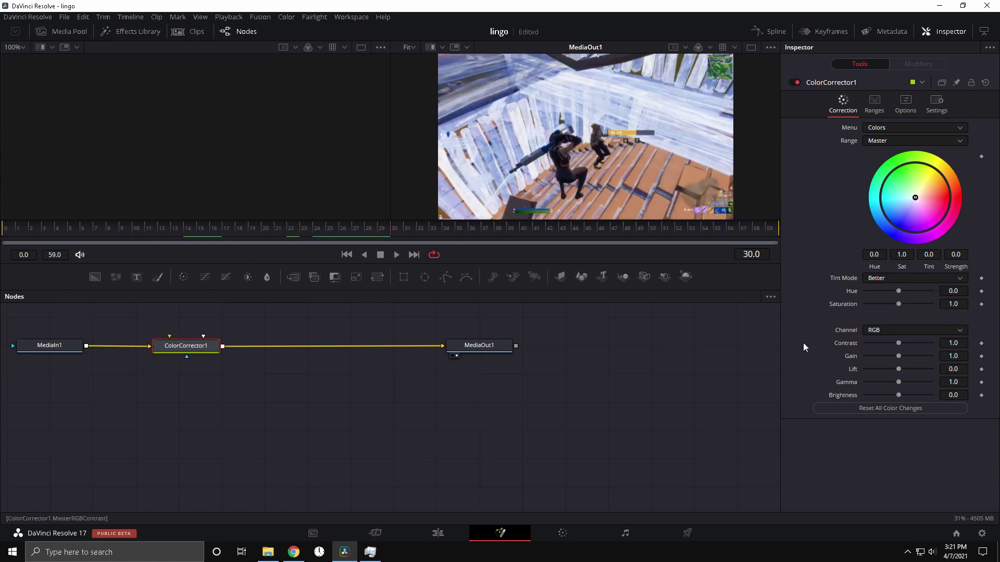
click(981, 382)
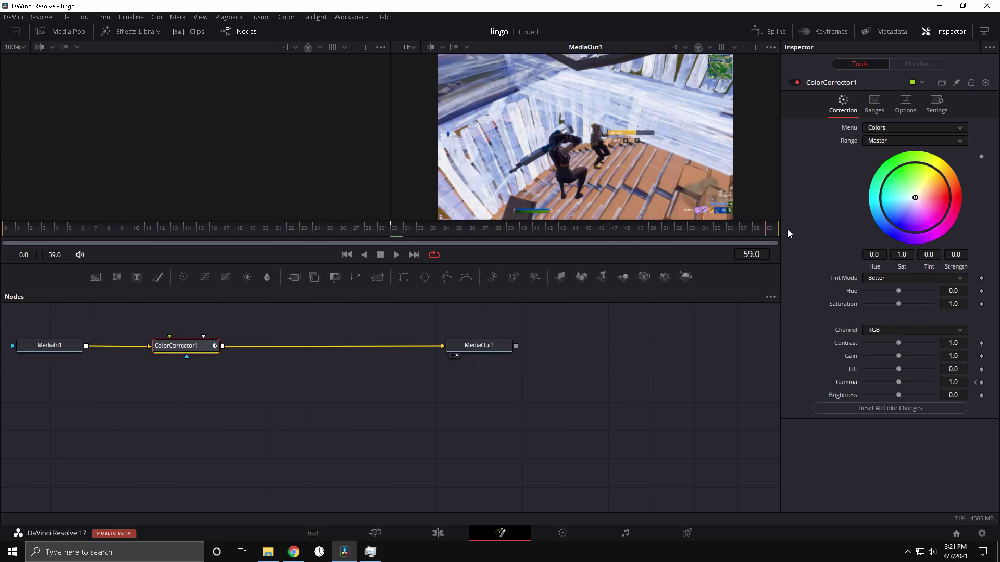
key(Right)
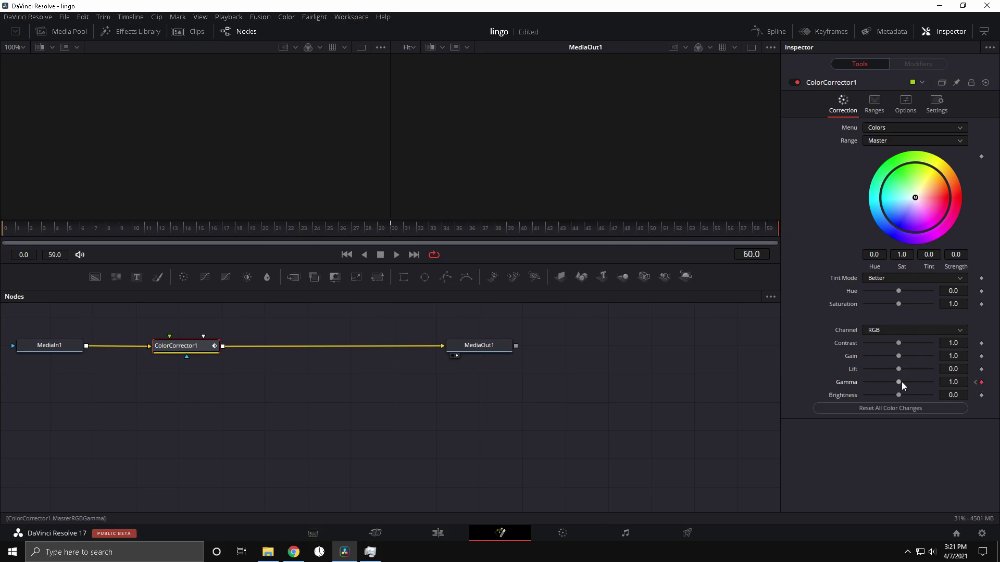
drag(729, 229, 706, 227)
drag(176, 345, 221, 346)
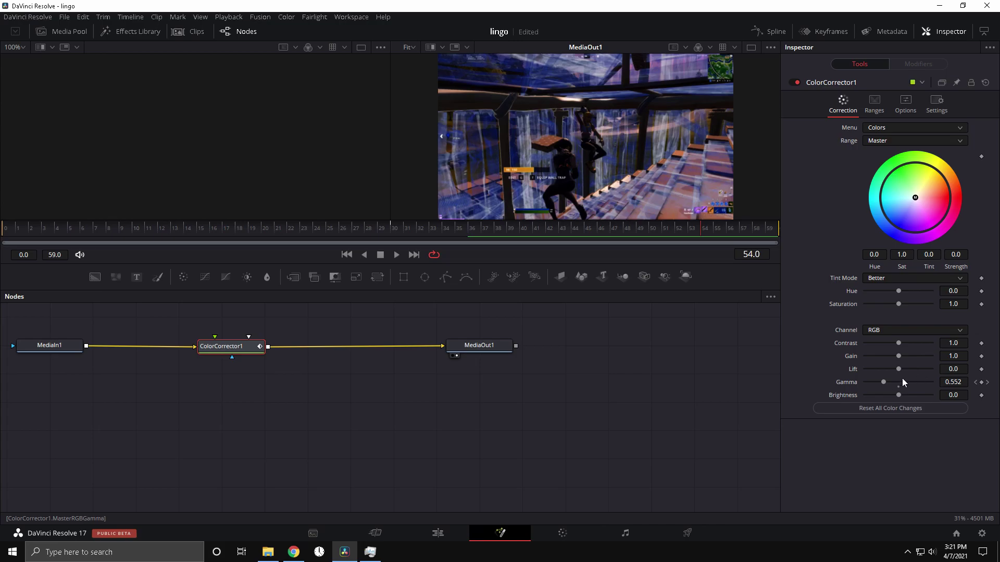
Play back the darkening preshake and the following hard impact on the Edit page
click(438, 532)
drag(806, 337, 582, 336)
key(space)
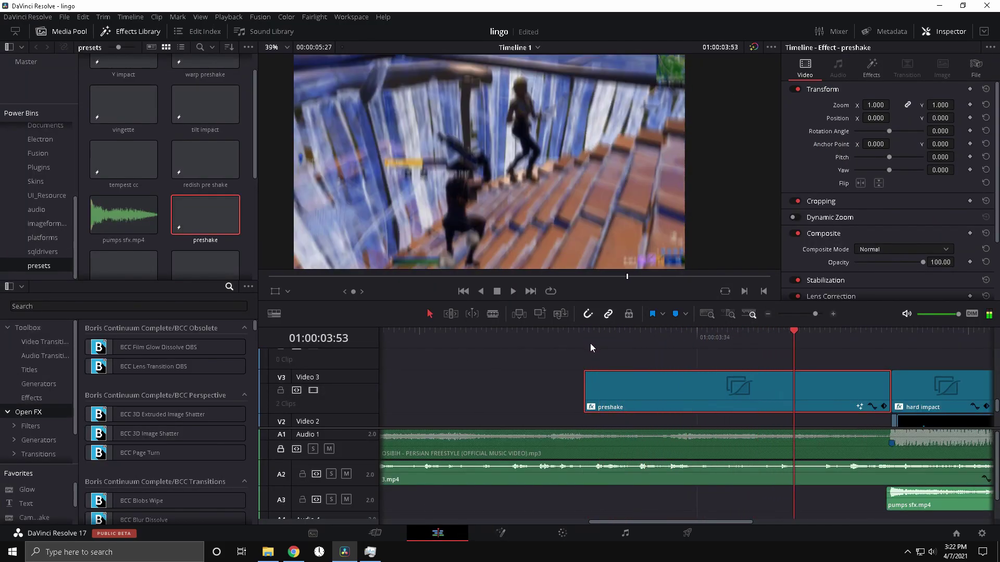
scroll(810, 313, down, 3)
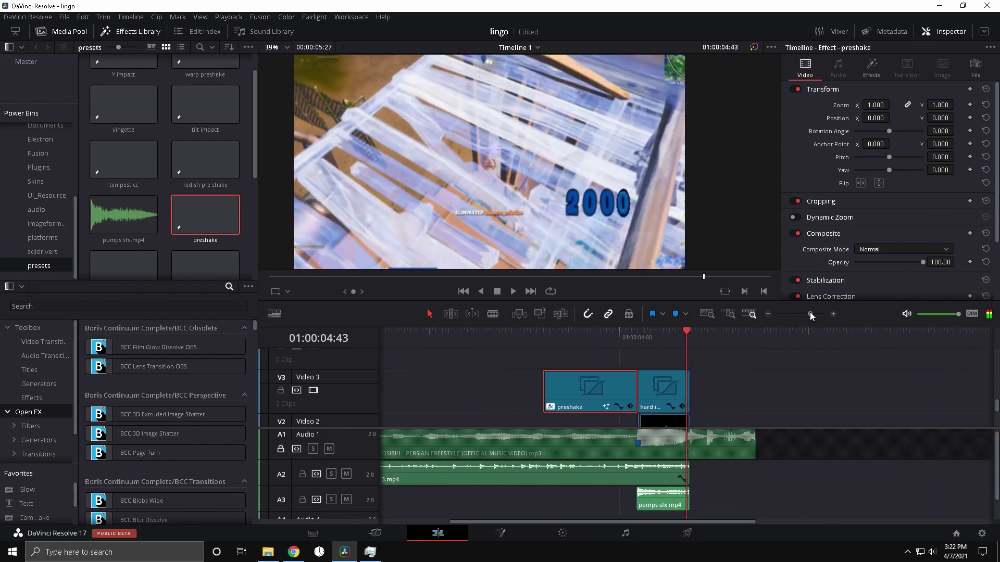
Return to the timeline start, close the retime controls on the Video 1 clip and show the Toolbox effects
click(384, 340)
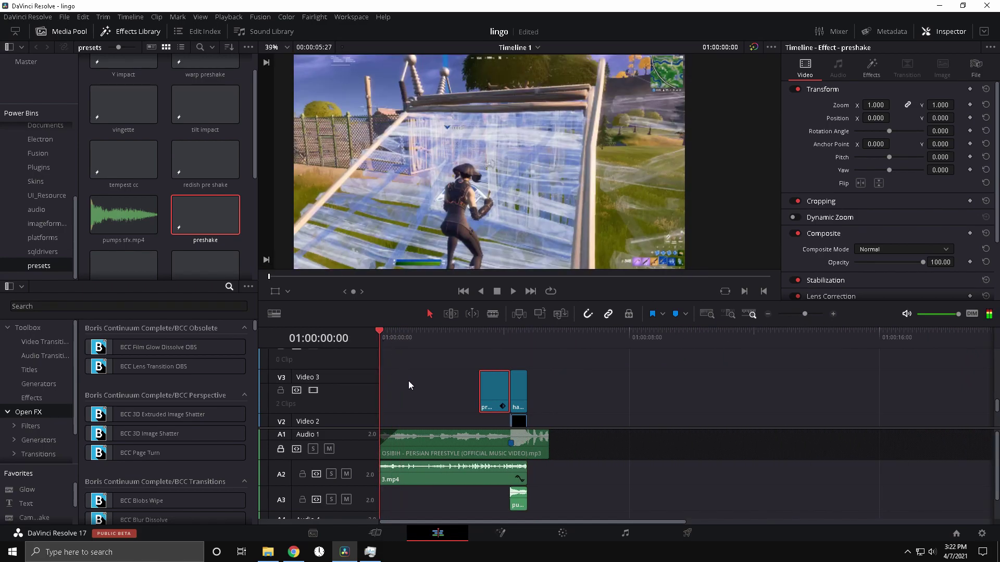
scroll(408, 385, down, 3)
scroll(804, 315, up, 3)
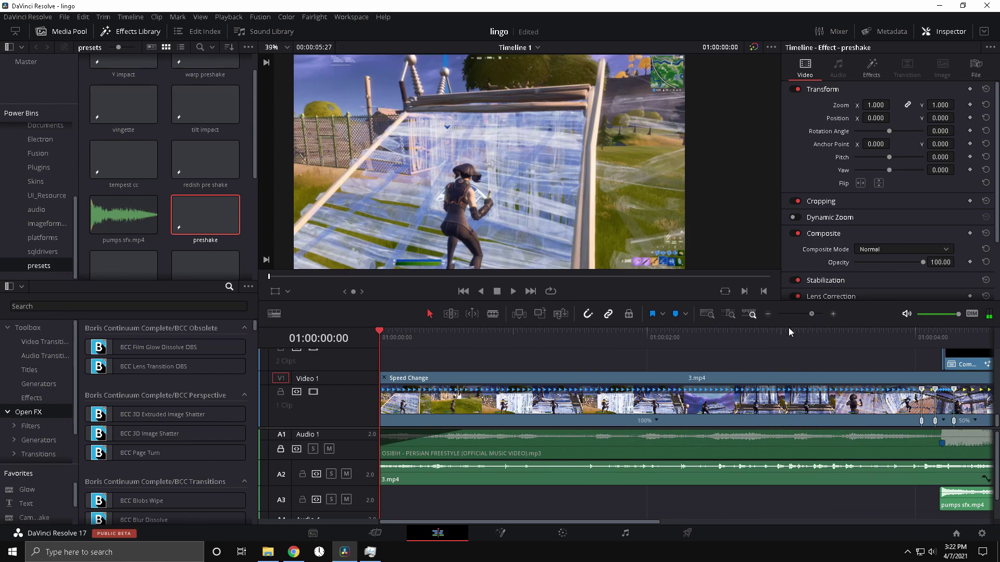
click(386, 379)
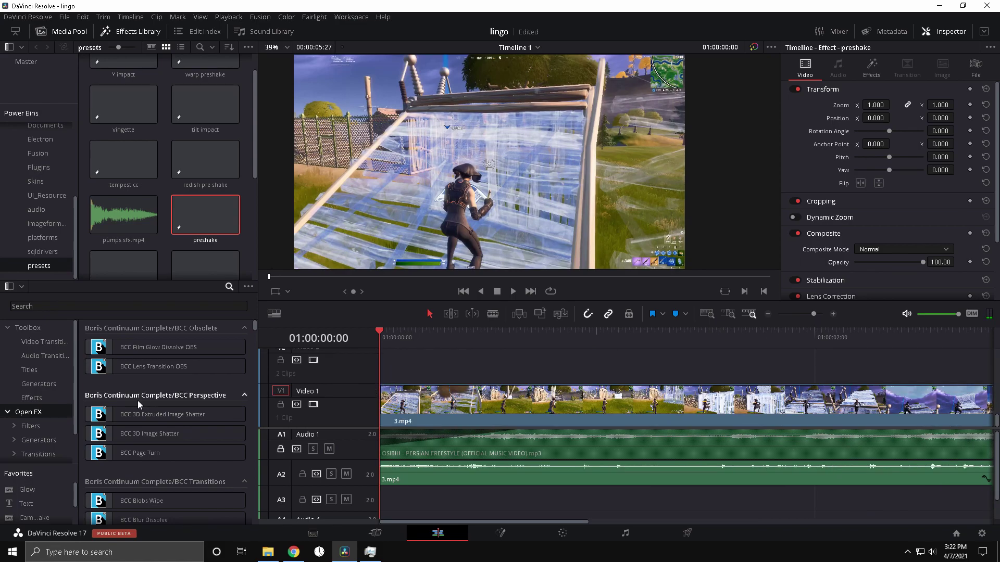
click(43, 399)
drag(130, 349, 383, 358)
drag(817, 315, 810, 314)
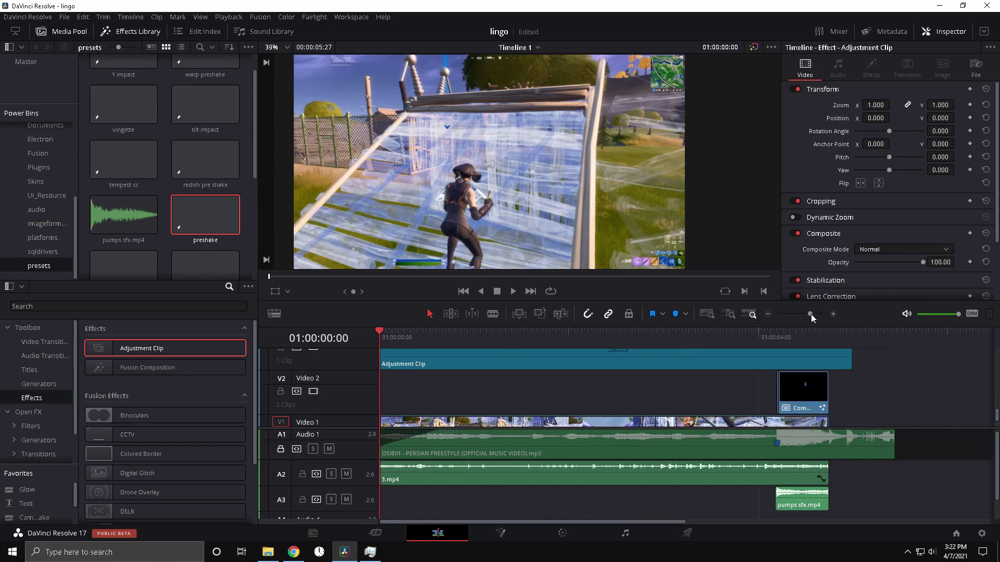
drag(850, 364, 484, 364)
key(ctrl+z)
key(ctrl+z)
drag(810, 313, 808, 314)
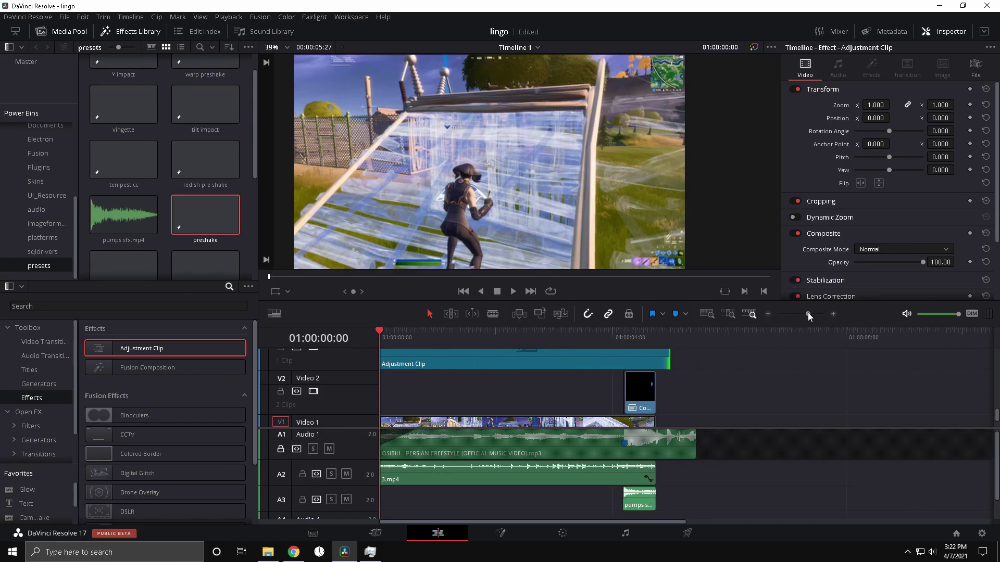
key(ctrl+z)
Add an Adjustment Clip to Video 3 at the start of the timeline and trim it to about 40 frames
drag(174, 345, 365, 385)
drag(495, 388, 417, 394)
click(404, 343)
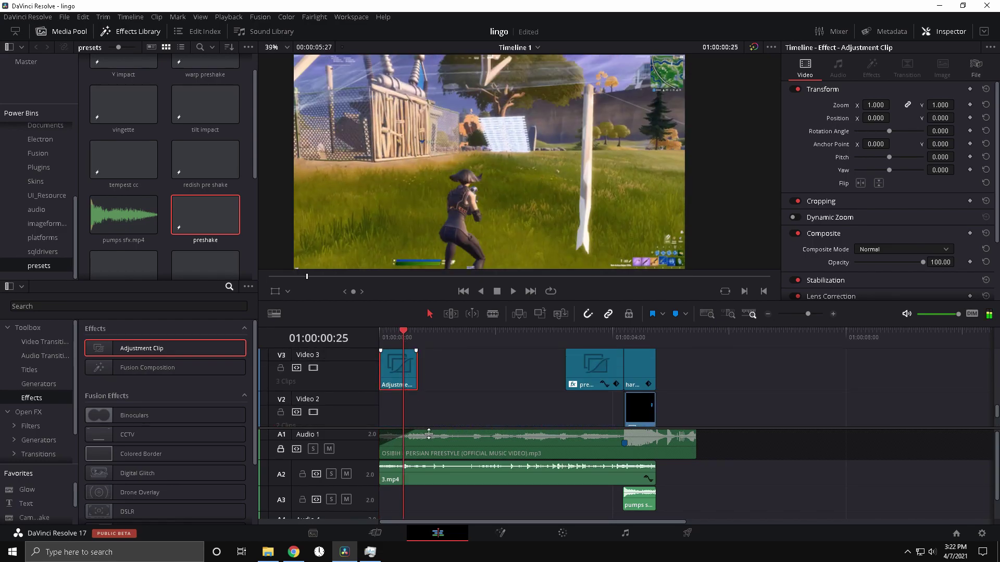
Open the opening Adjustment Clip in Fusion and insert a Color Corrector between its MediaIn1 and MediaOut1 nodes
click(508, 536)
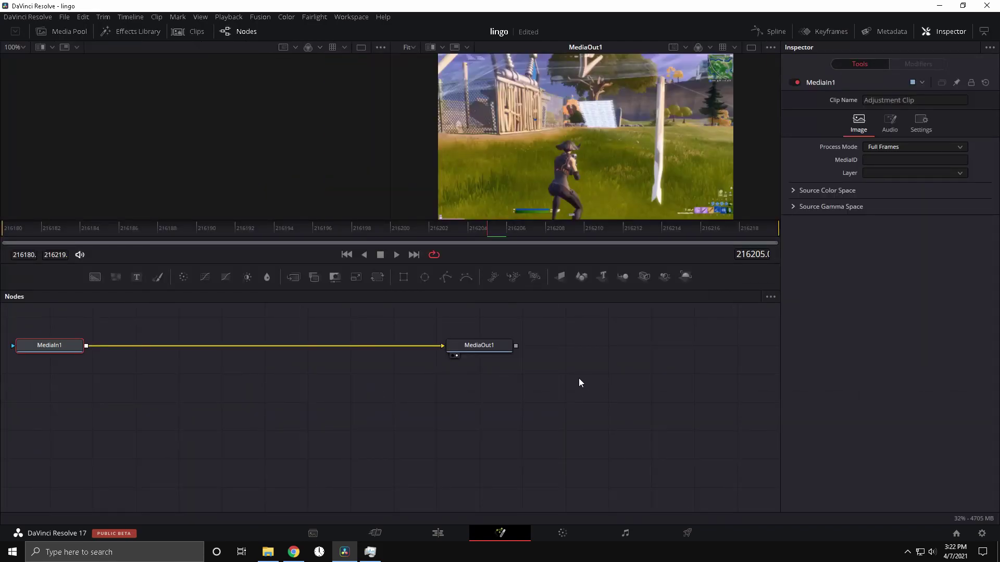
key(shift+space)
key(Escape)
key(shift+space)
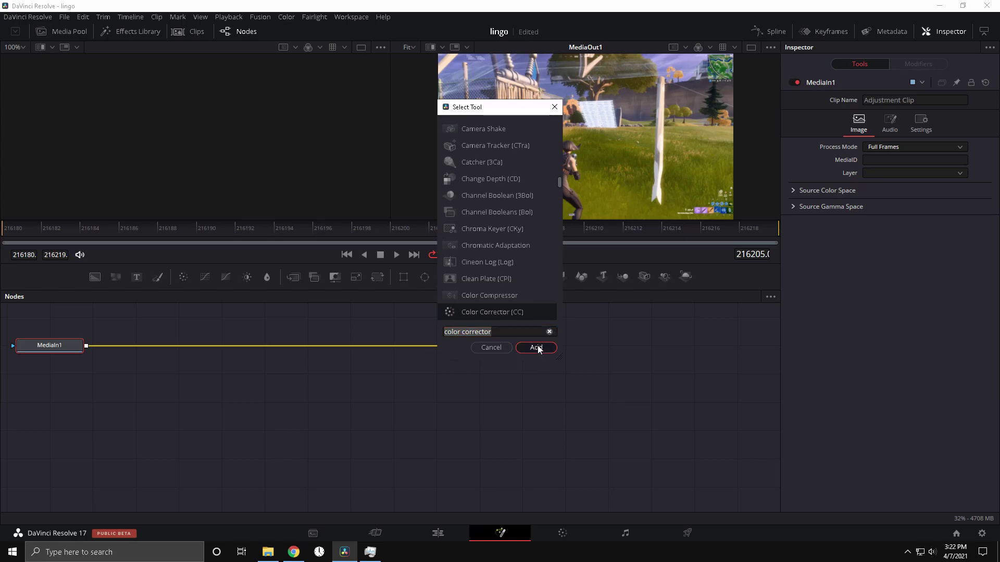
click(534, 346)
drag(130, 348, 166, 342)
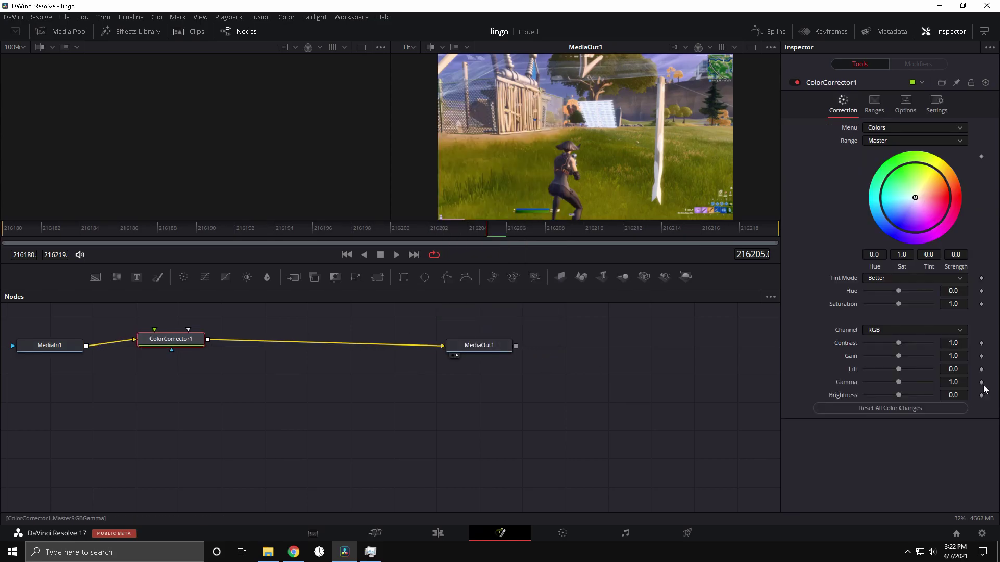
Keyframe the Color Corrector's gamma at 0.0 on frame 216180 and 1.0 on frame 216220 to fade in from black
click(21, 231)
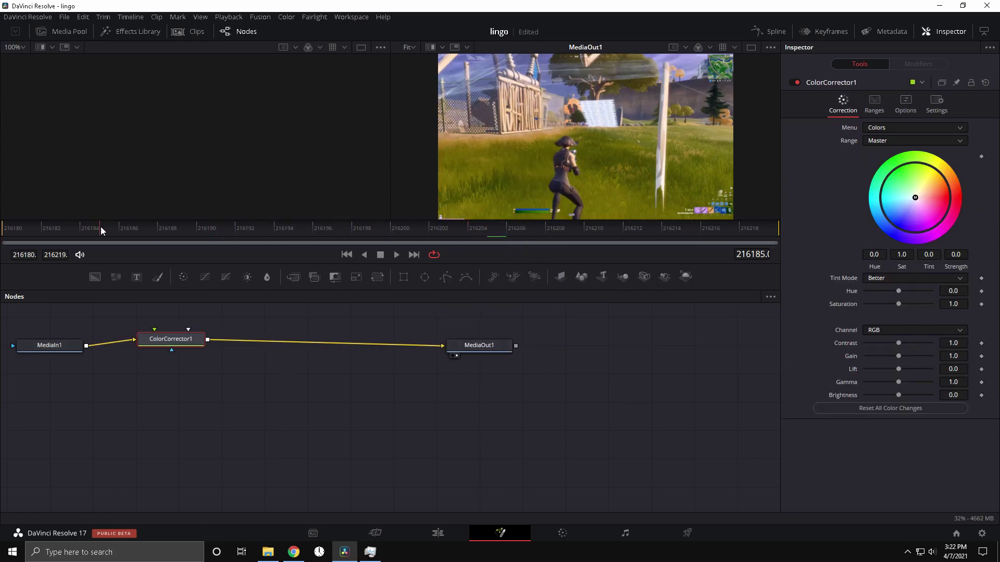
click(981, 383)
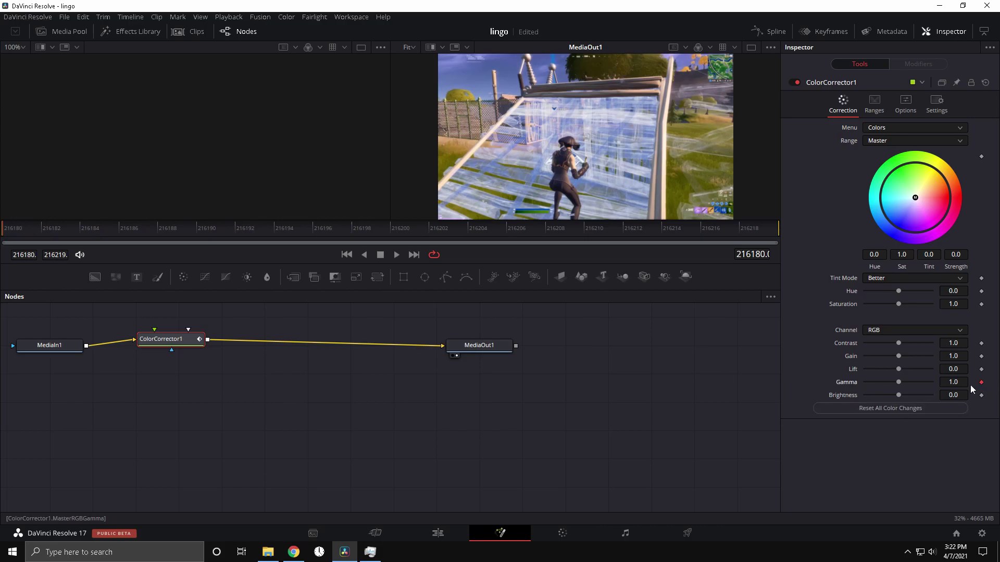
drag(896, 382, 813, 381)
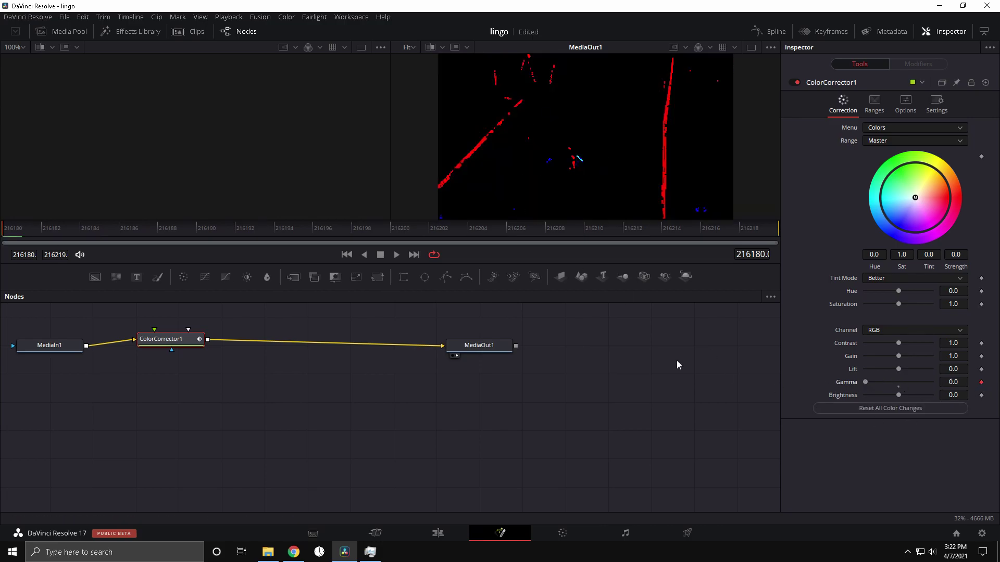
click(772, 228)
click(981, 383)
drag(870, 384, 902, 386)
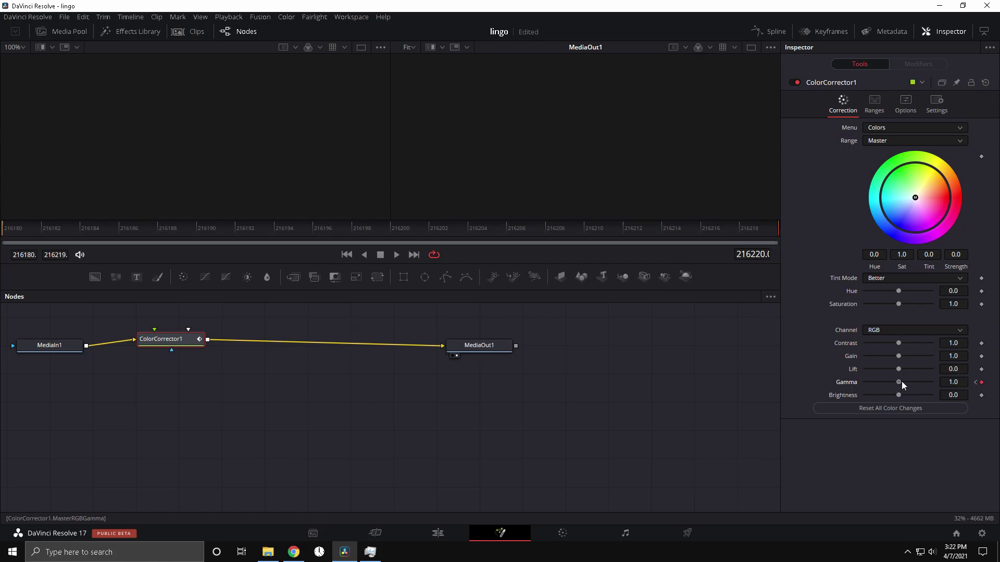
Return from Fusion to the edit timeline and trim the start of the 3.mp4 clip on Video 1 by about one frame
drag(560, 229, 6, 229)
click(438, 533)
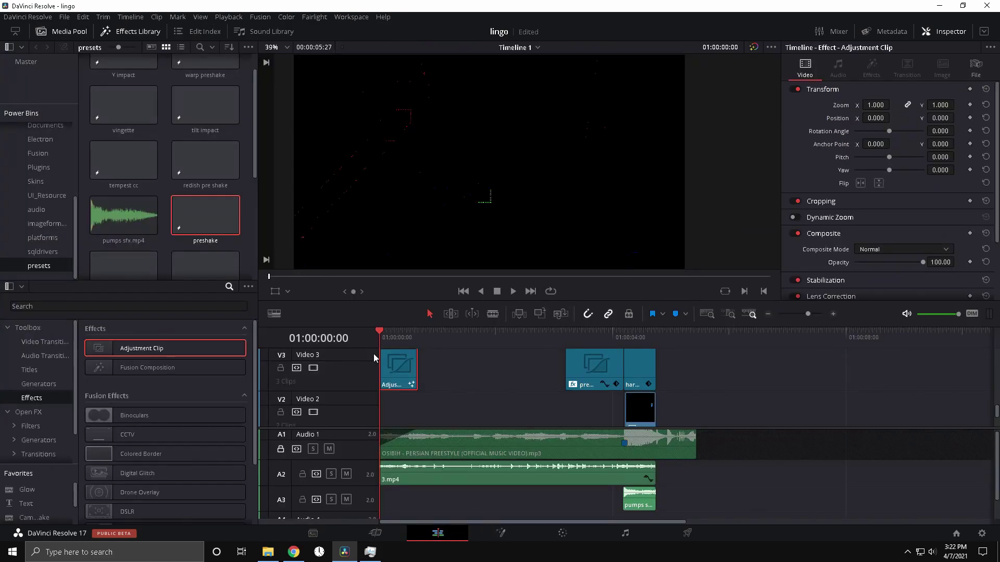
drag(807, 316, 813, 316)
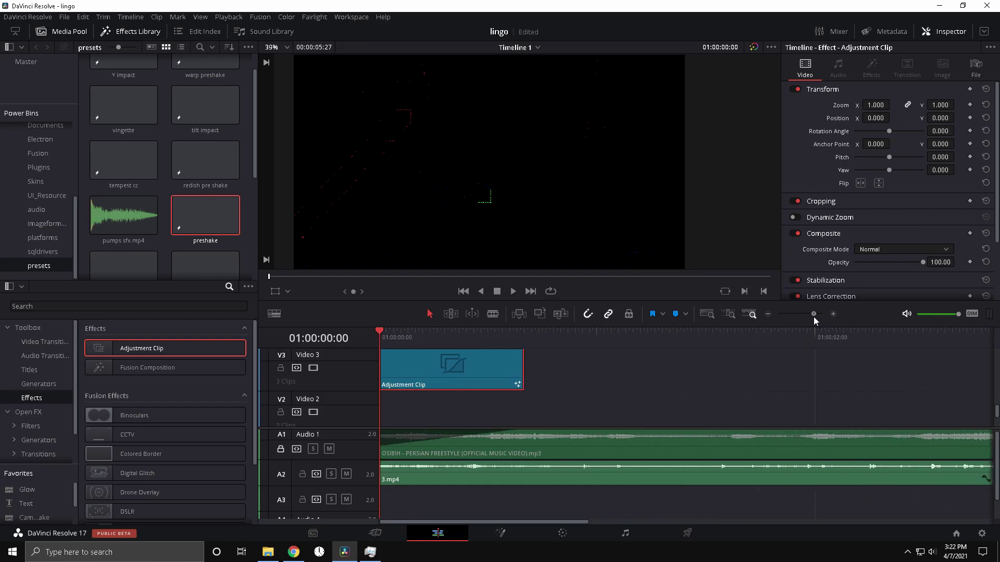
scroll(568, 376, down, 2)
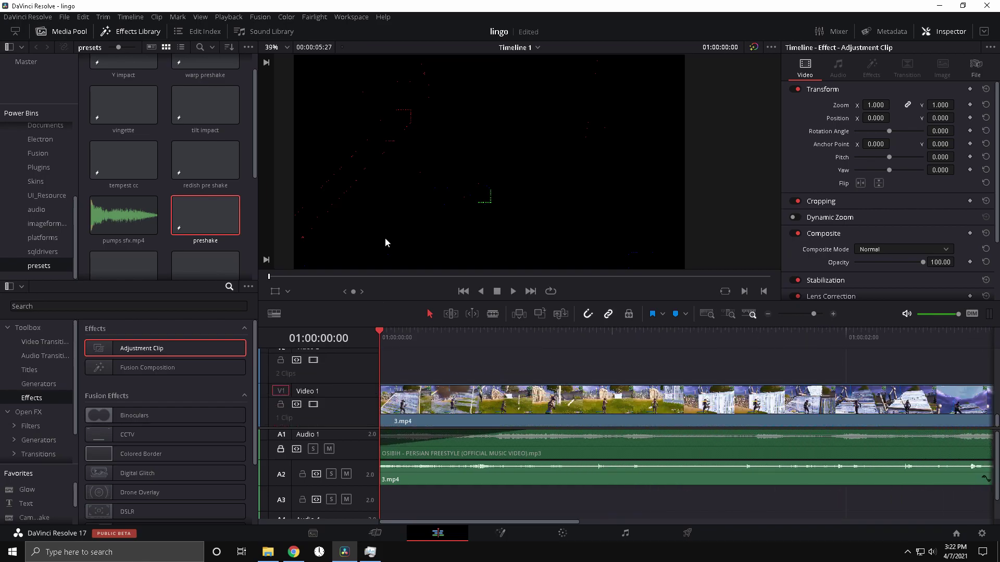
key(Right)
drag(392, 411, 395, 411)
Play the edit from the beginning and inspect the cut from preshake to hard impact frame by frame
click(376, 332)
key(space)
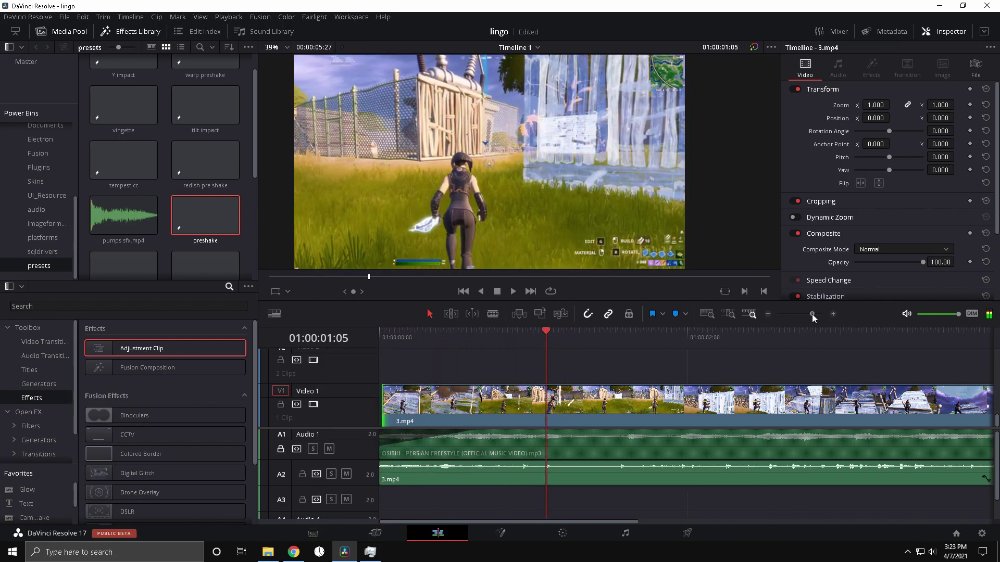
drag(811, 314, 810, 313)
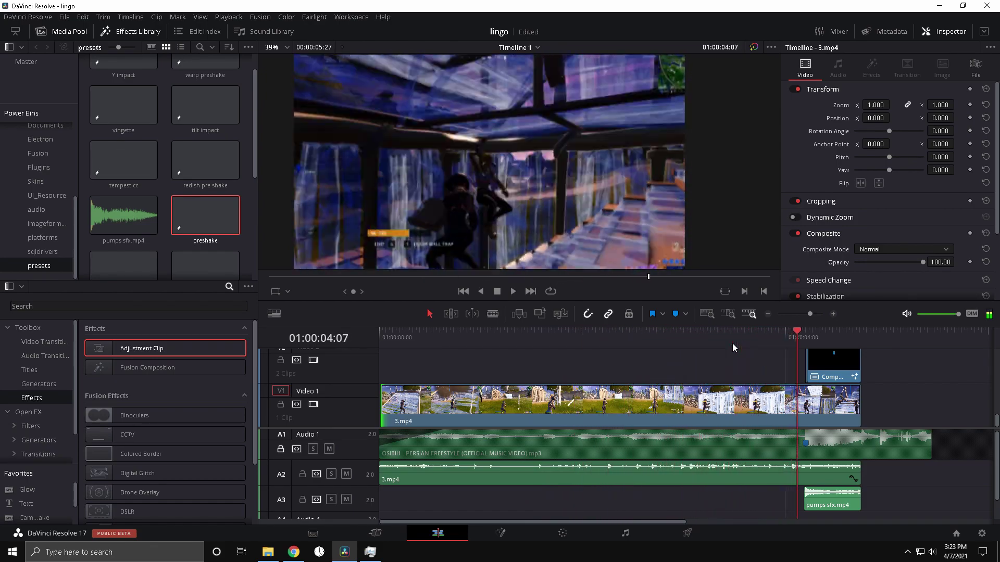
drag(848, 333, 804, 339)
scroll(756, 395, up, 2)
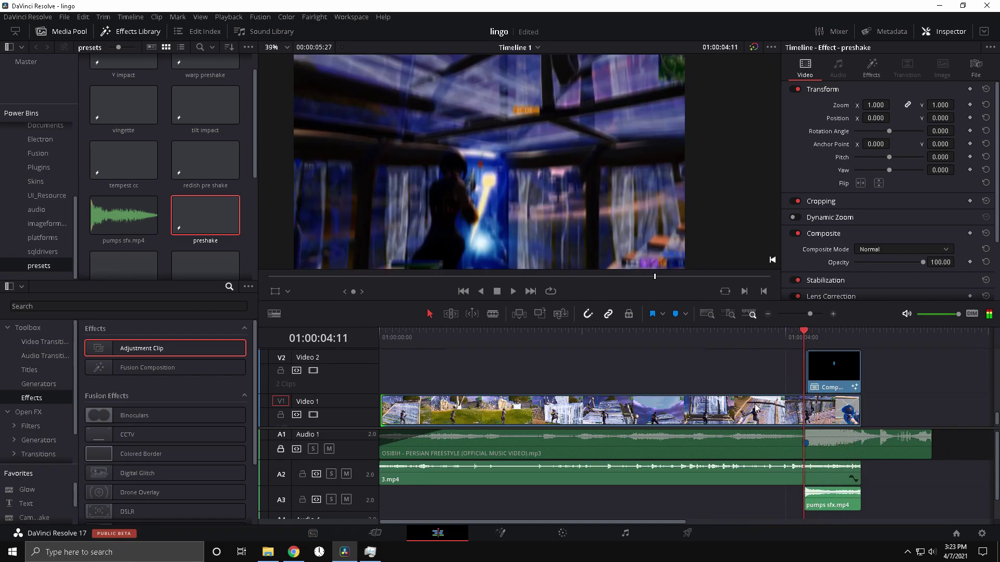
scroll(756, 385, down, 2)
drag(766, 334, 807, 355)
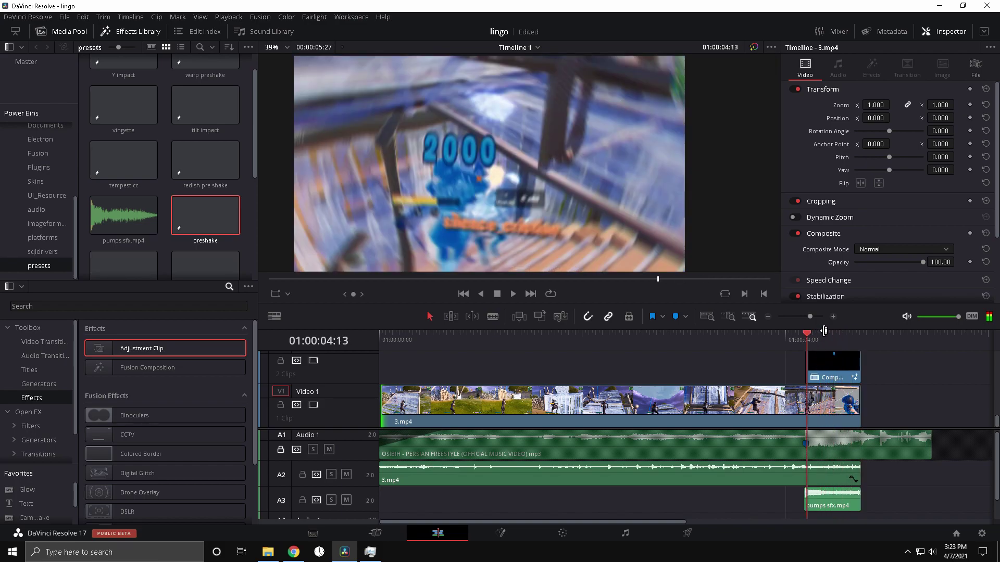
Add the glow preset to Video 4 at 01:00:04:12 and trim its end to match the hard impact clip
drag(809, 317, 817, 317)
scroll(817, 364, up, 3)
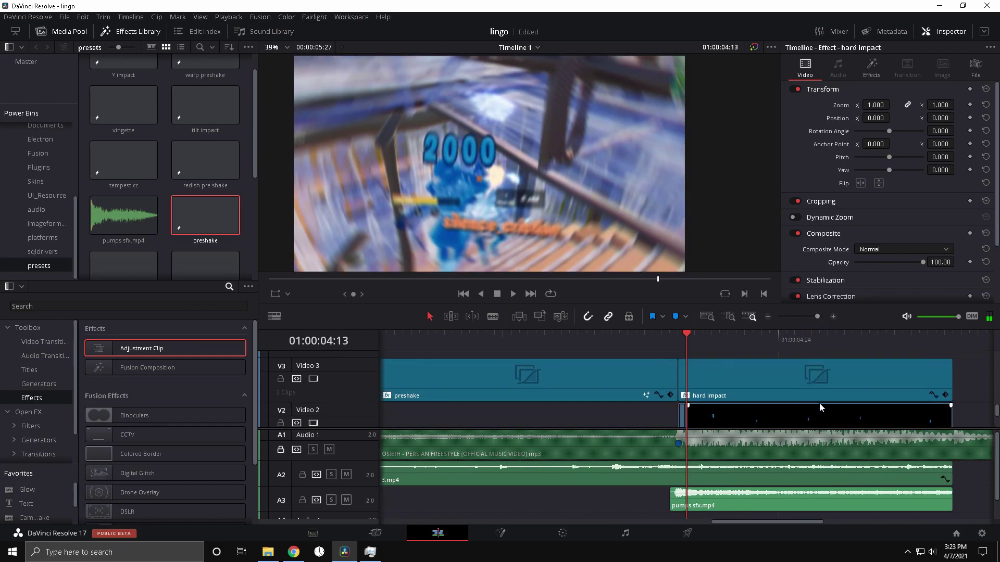
click(679, 335)
scroll(770, 404, up, 2)
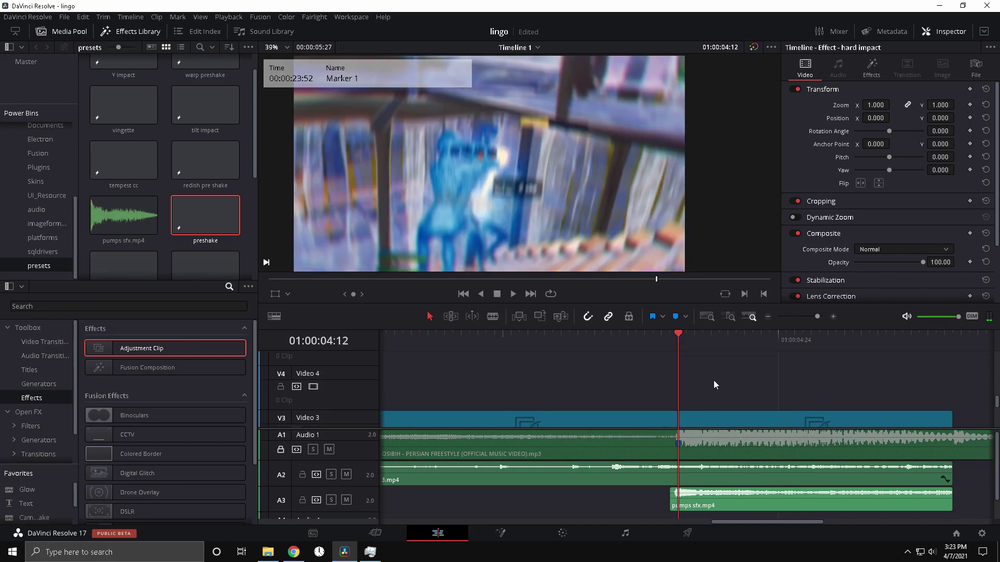
scroll(199, 182, down, 5)
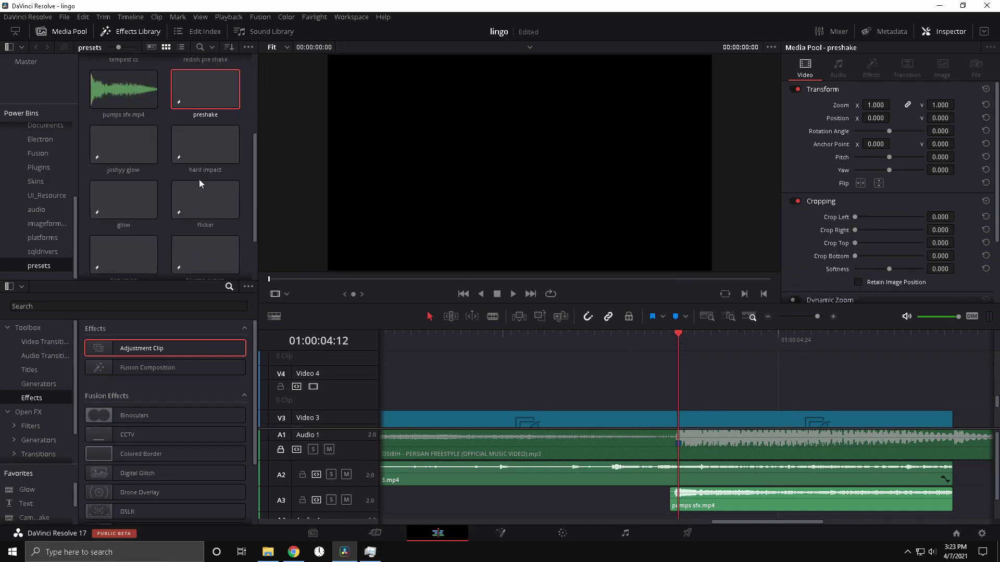
click(126, 203)
drag(373, 285, 693, 413)
drag(817, 316, 814, 316)
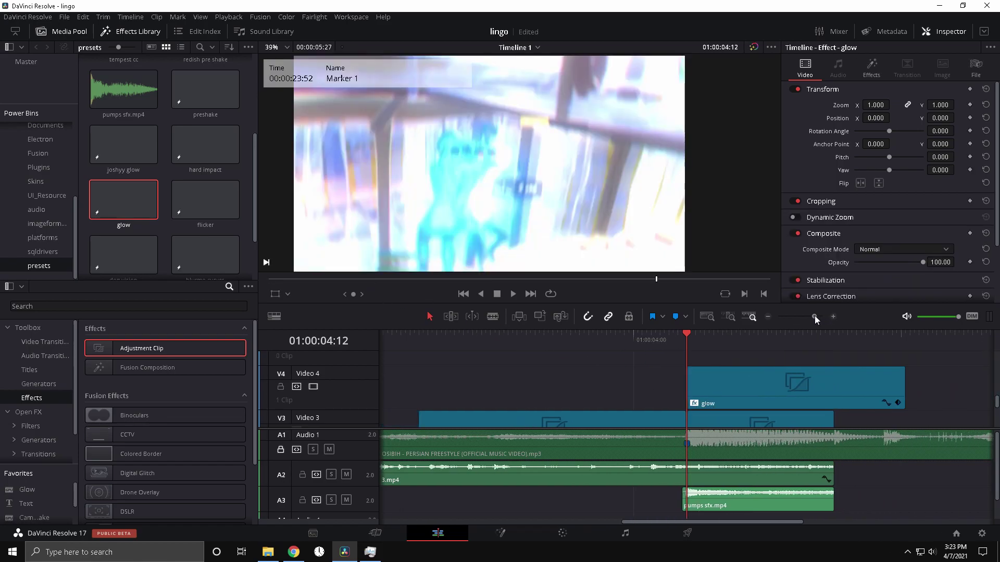
drag(895, 392, 824, 393)
Show the glow clip's Open FX settings and play through it to check how Shine Threshold changes
click(752, 376)
click(871, 67)
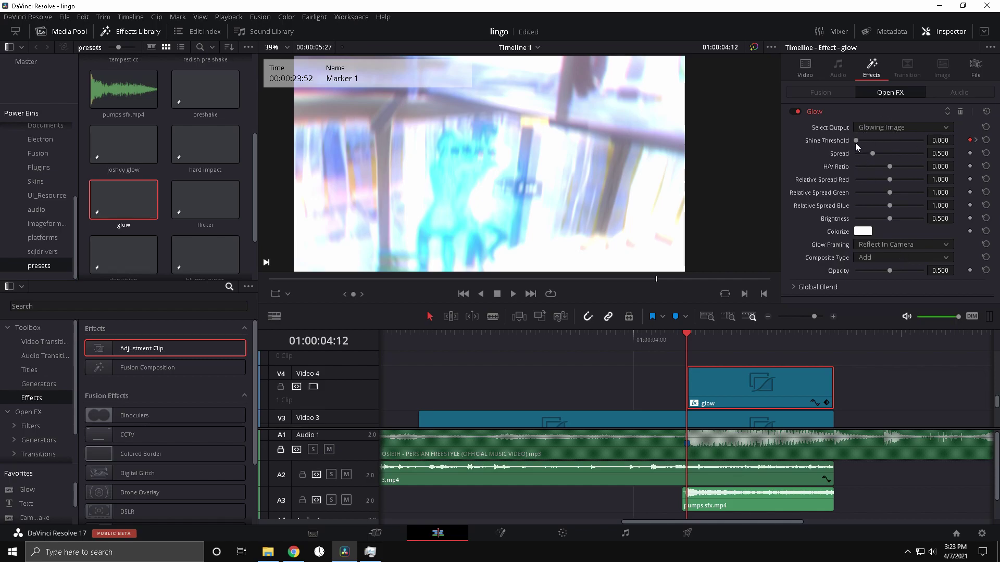
key(space)
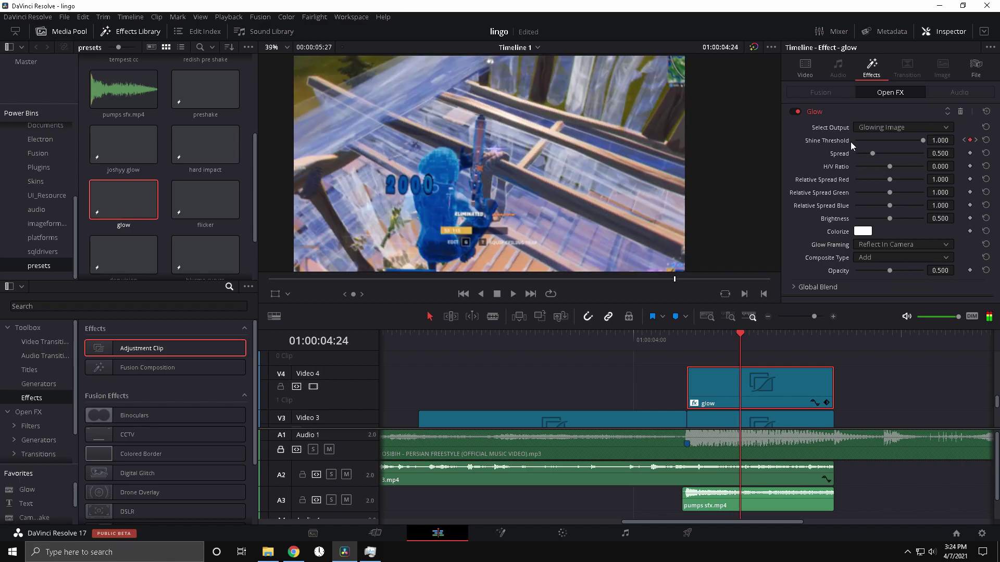
click(668, 340)
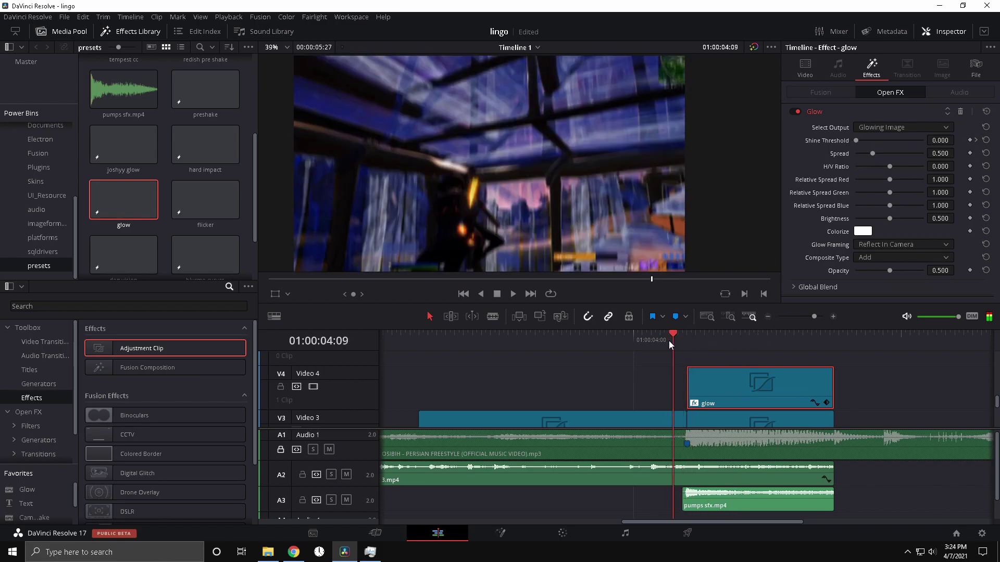
click(680, 339)
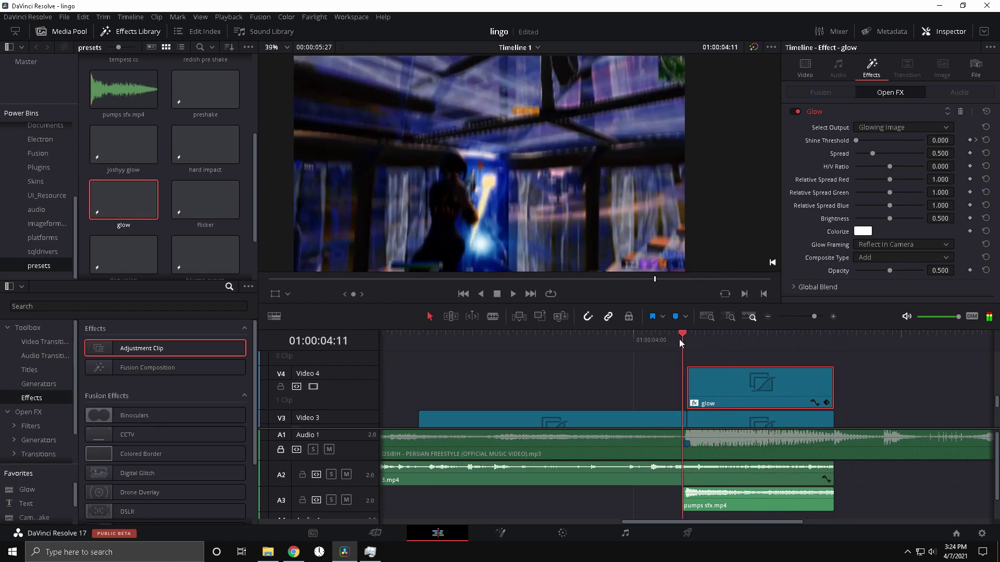
Go to the start of the preshake clip at 01:00:03:12 and apply the Sapphire S_Flicker effect to that clip
click(530, 338)
key(Up)
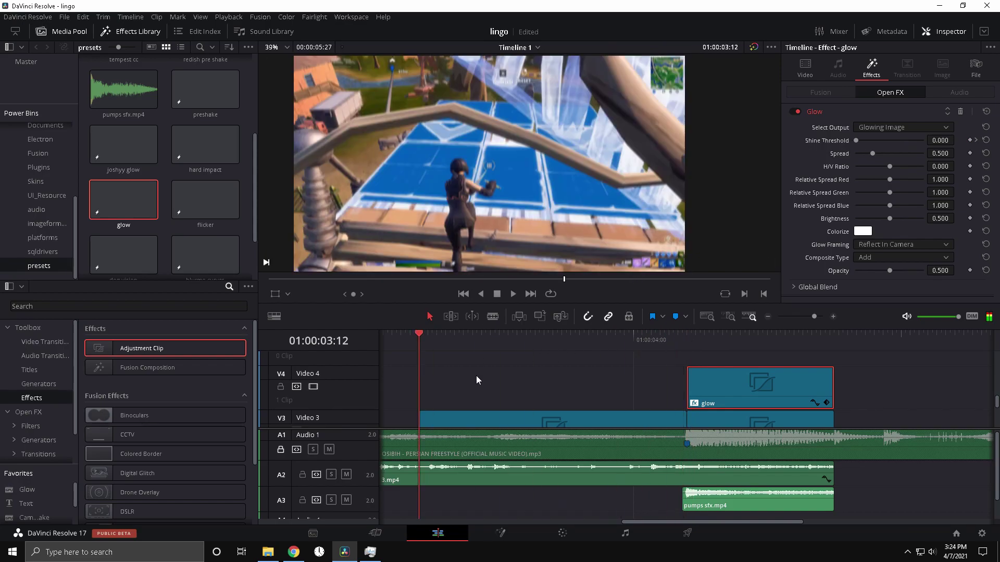
scroll(568, 384, down, 3)
scroll(551, 389, up, 1)
click(552, 391)
click(213, 309)
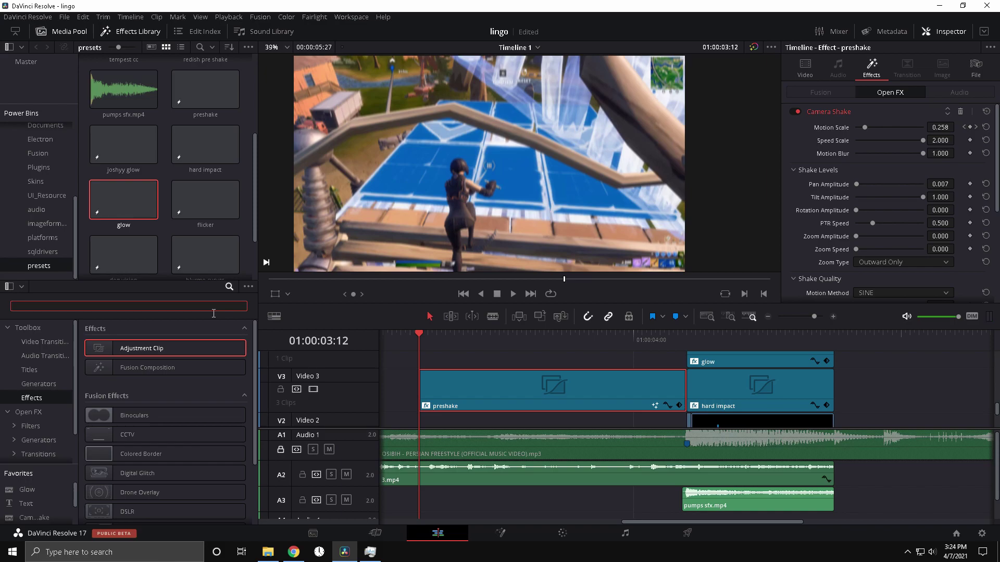
text(s_flicker)
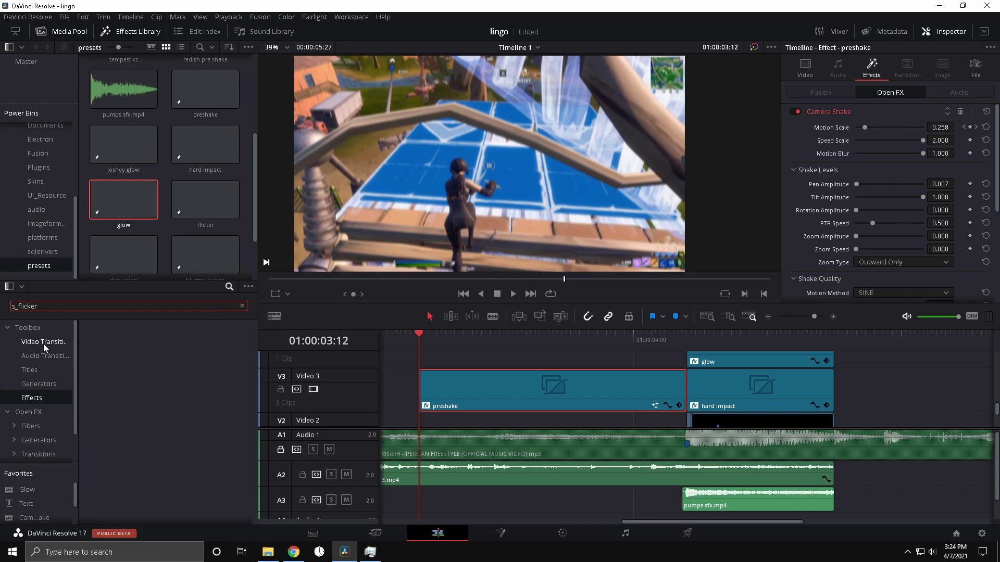
click(135, 349)
click(548, 403)
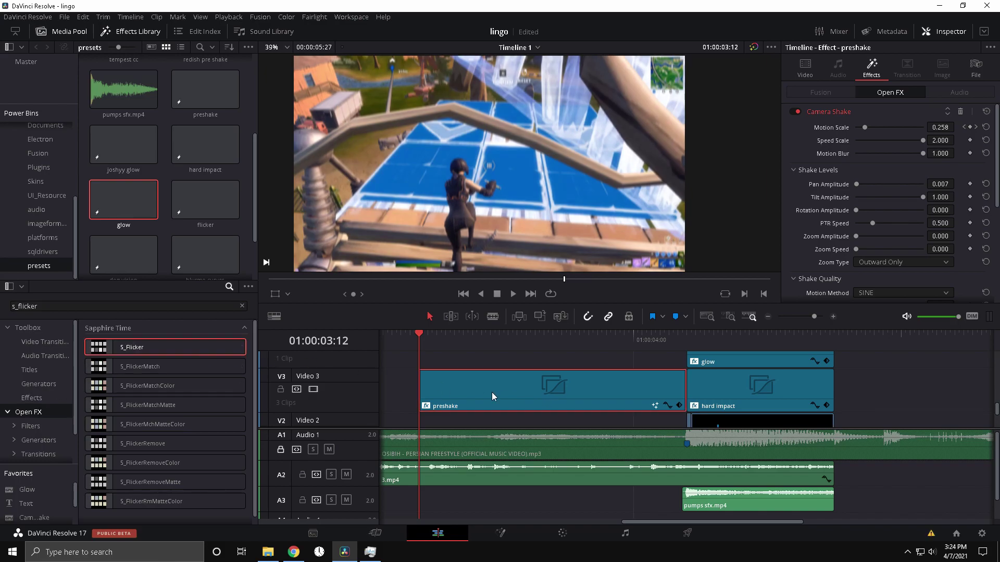
Keyframe S_Flicker's Amplitude at 0.000 on the preshake clip's start and 1.000 at 01:00:04:12
scroll(903, 201, down, 5)
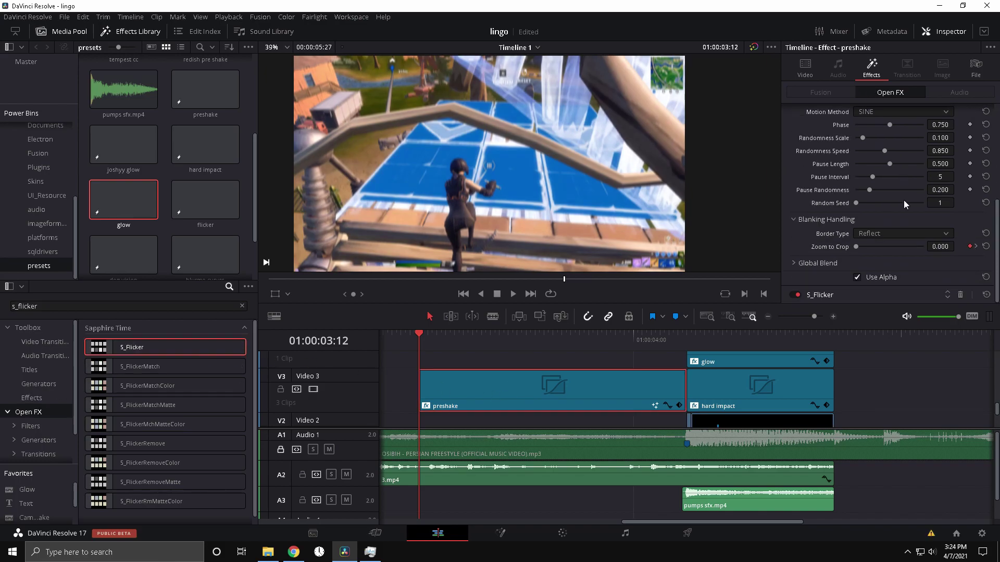
click(836, 294)
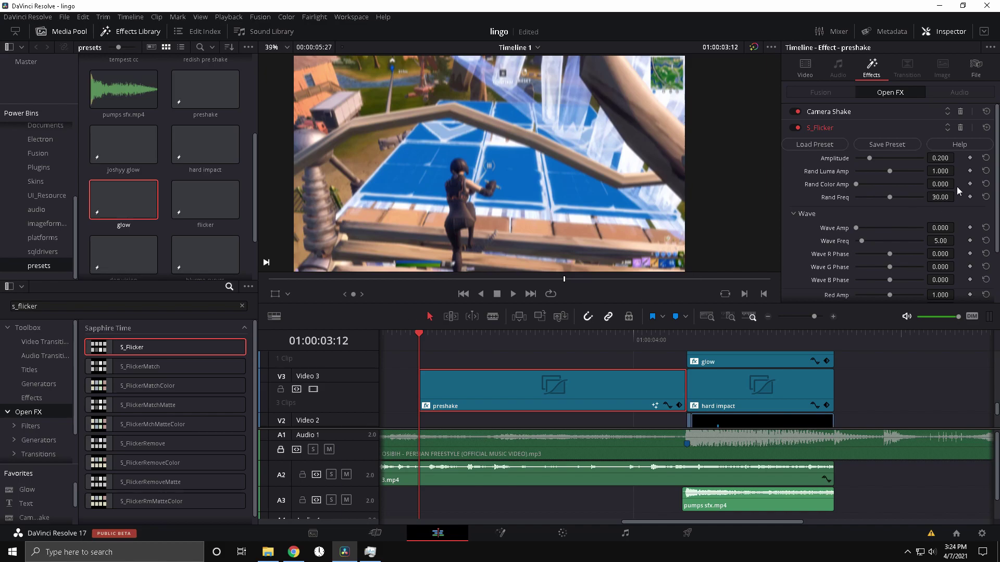
click(970, 157)
click(678, 333)
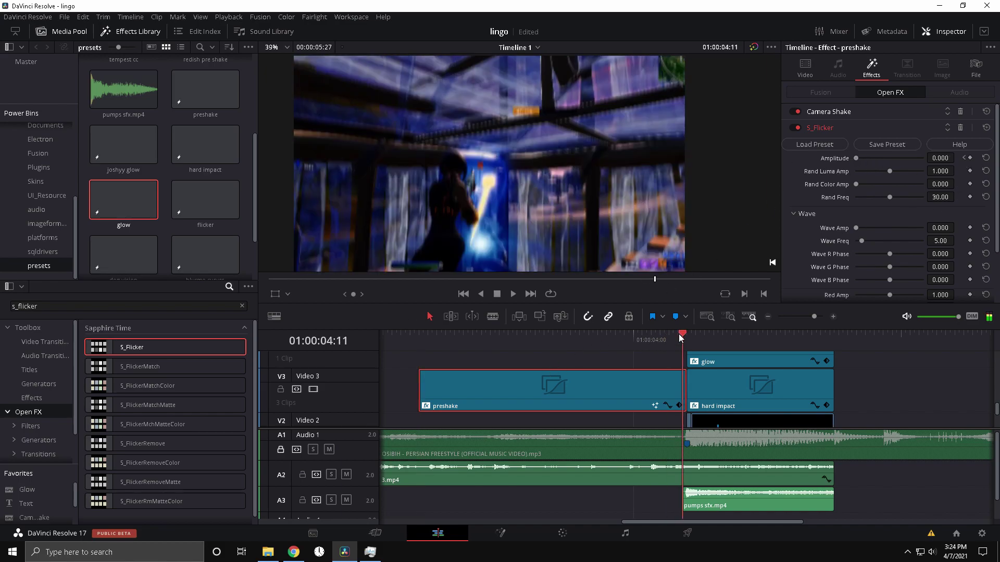
click(681, 339)
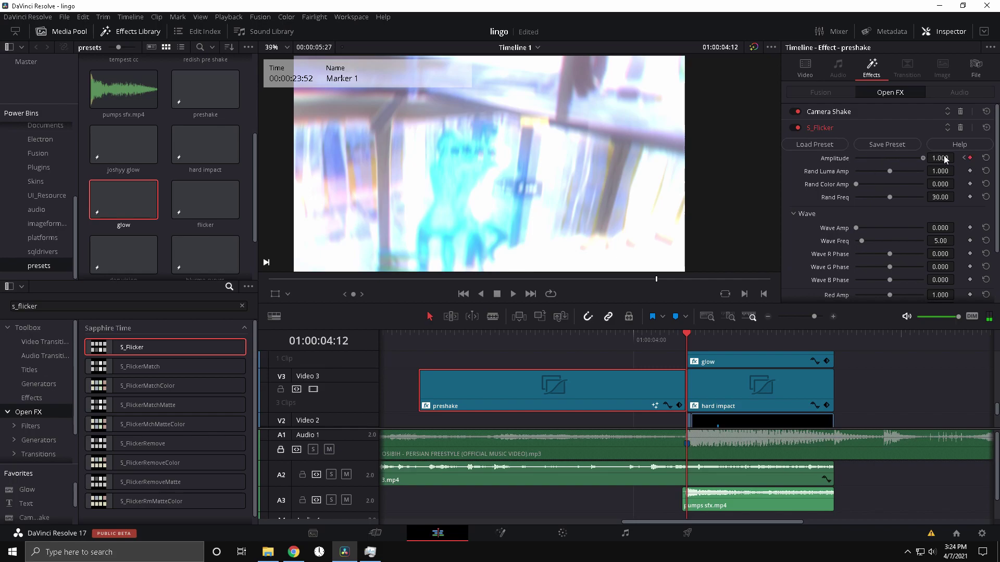
Play back the flickering preshake section into the glow impact, then return to the preshake clip's start
mouse_move(567, 341)
mouse_down()
mouse_move(423, 348)
mouse_move(716, 310)
mouse_move(448, 327)
mouse_move(426, 311)
mouse_move(421, 320)
mouse_up()
key(space)
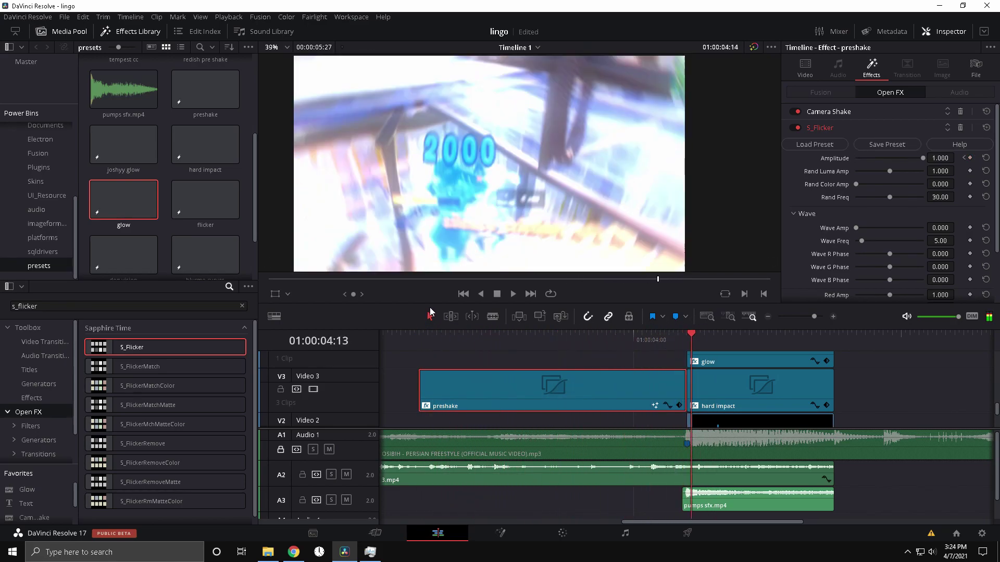
drag(693, 333, 419, 338)
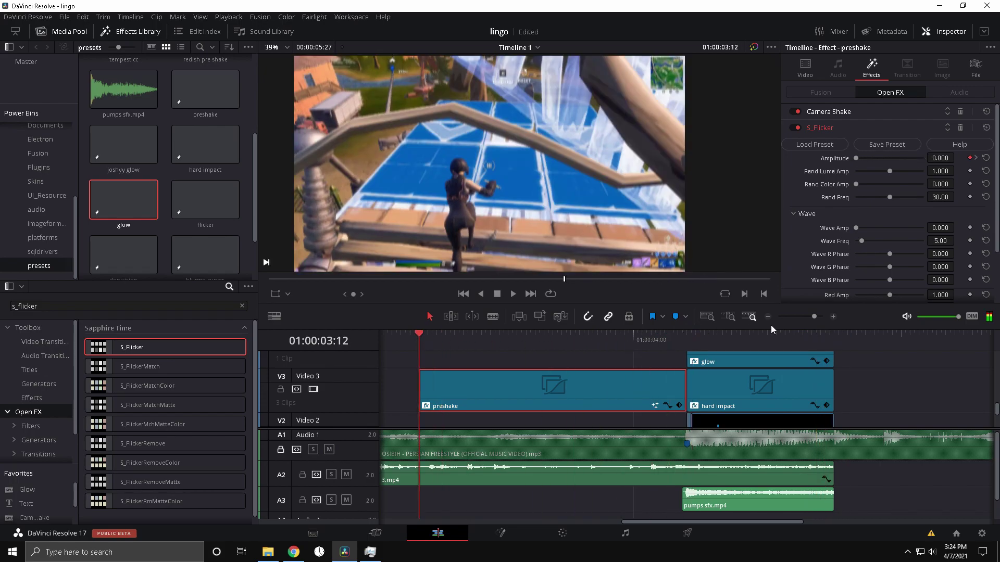
drag(813, 316, 808, 315)
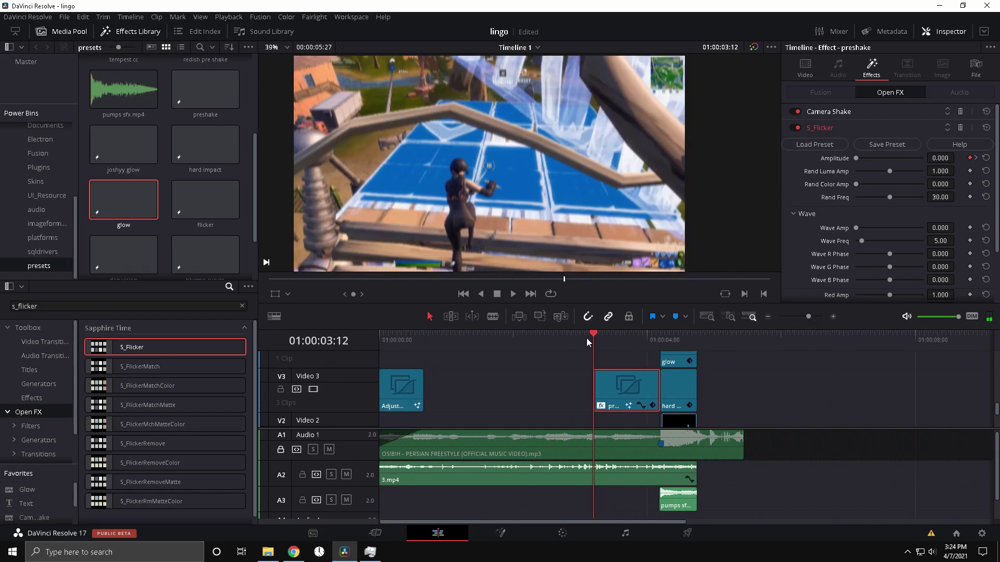